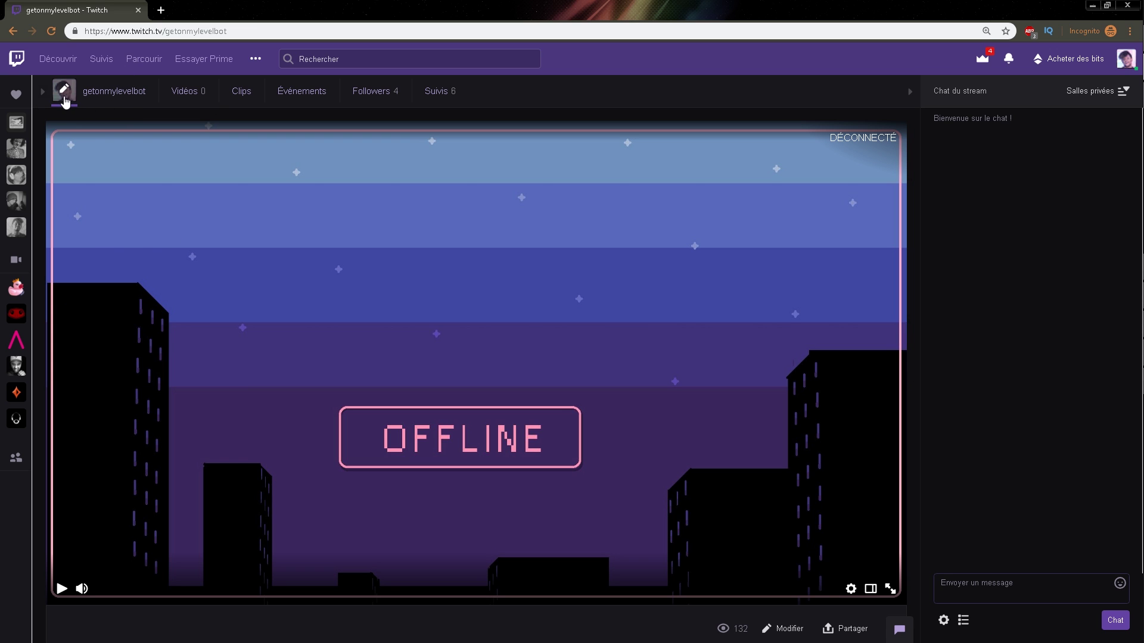
# Replace the channel's profile banner with Banner.png from the PNG folder.
pyautogui.click(116, 99)
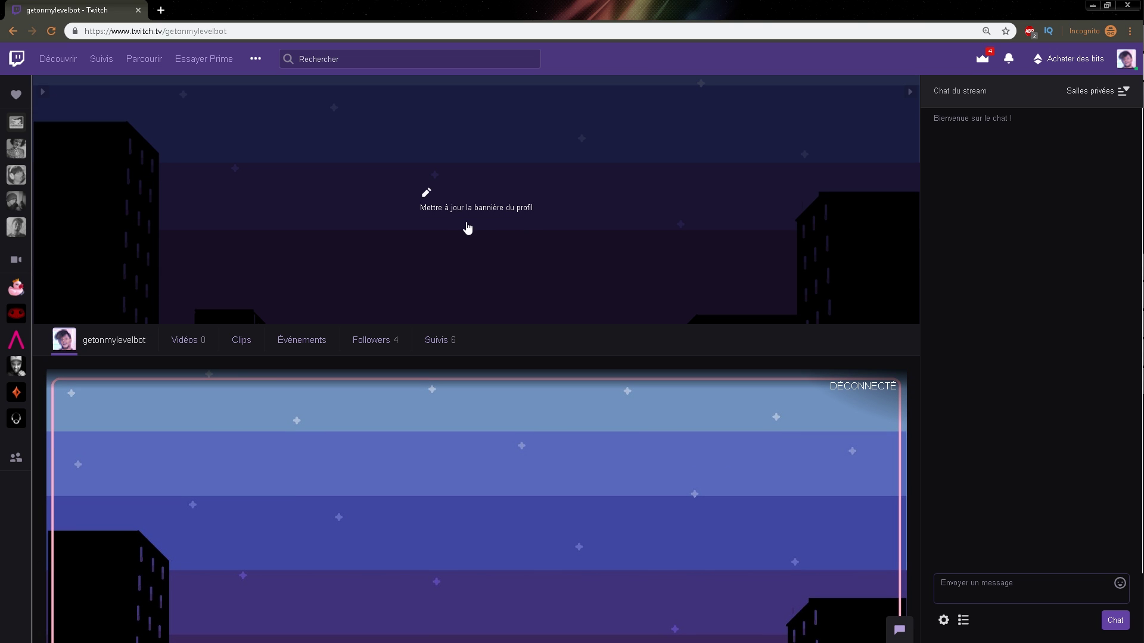
pyautogui.click(449, 212)
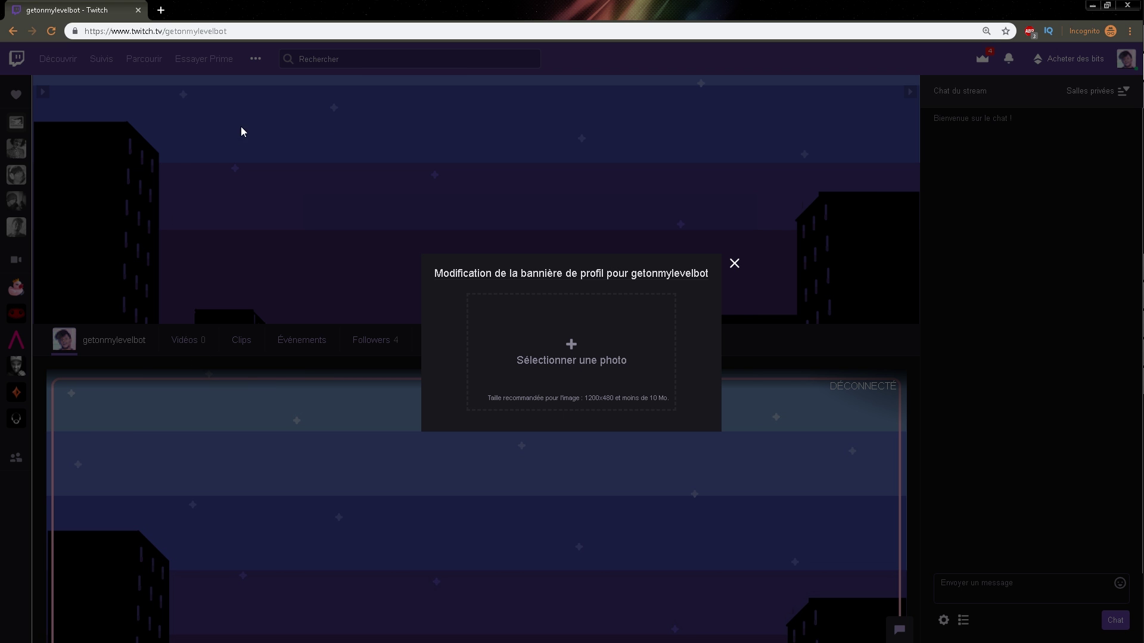
pyautogui.click(582, 360)
pyautogui.doubleClick(409, 112)
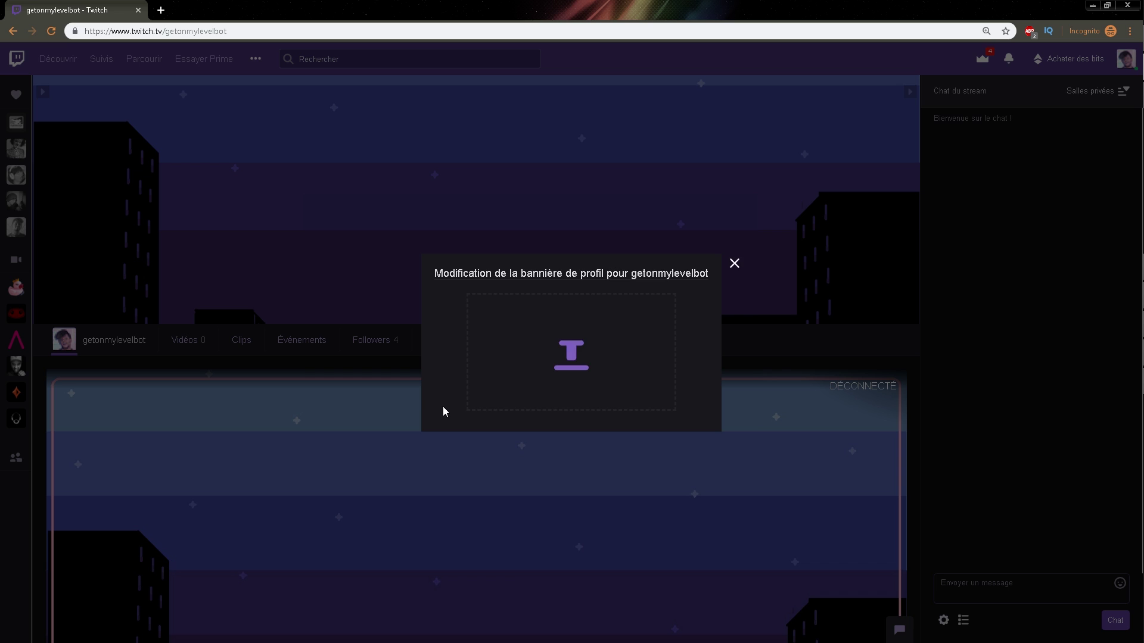
pyautogui.press('Escape')
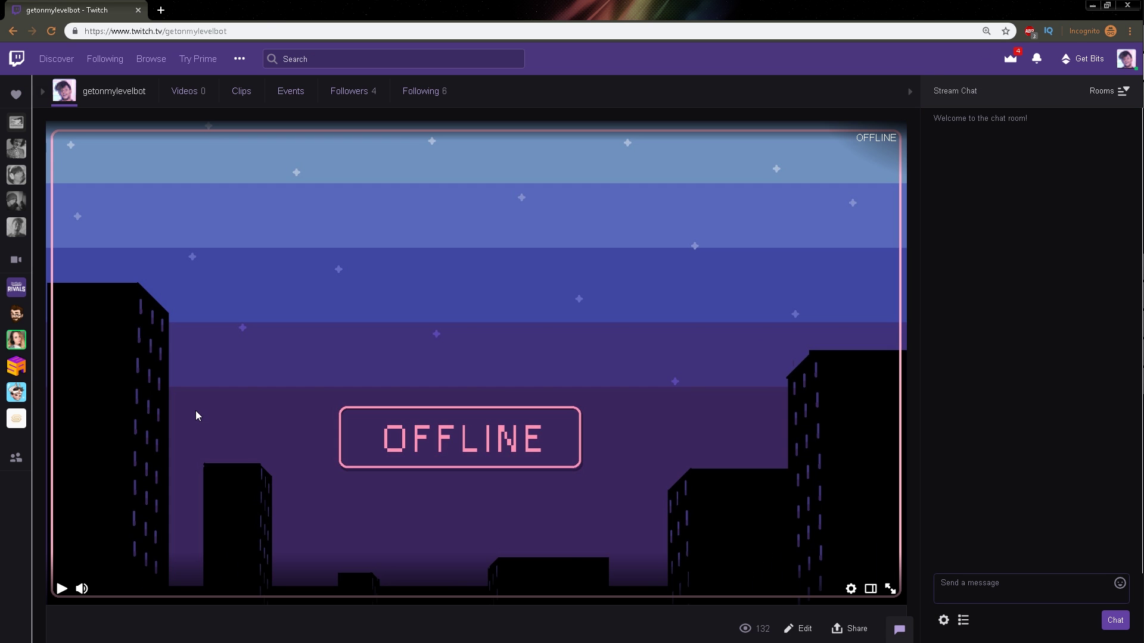
pyautogui.click(1126, 59)
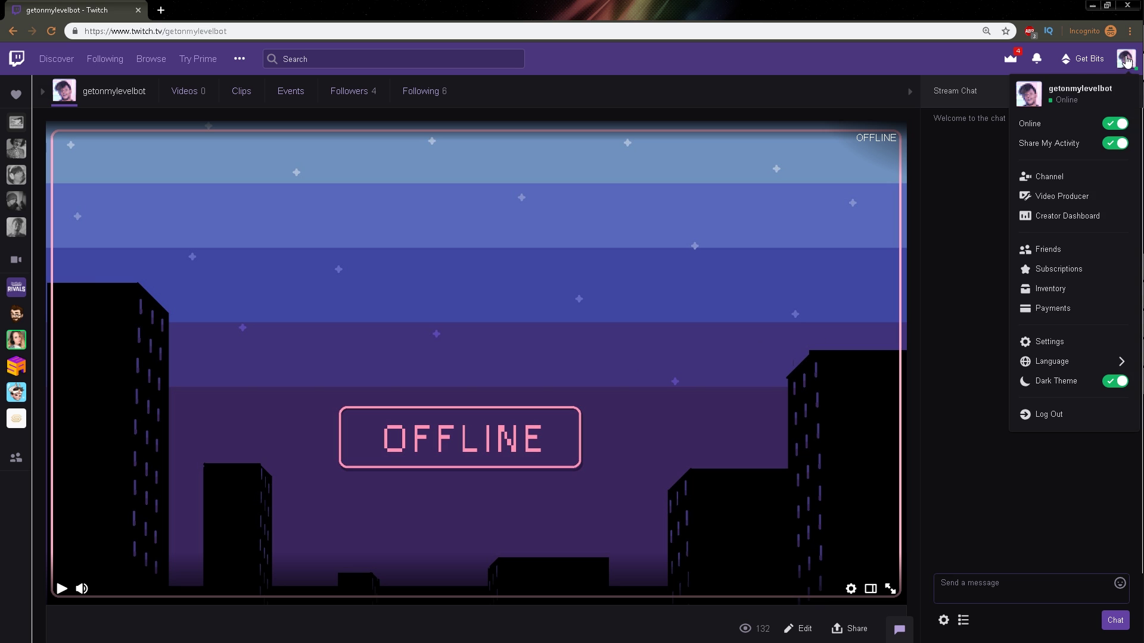
pyautogui.click(1069, 221)
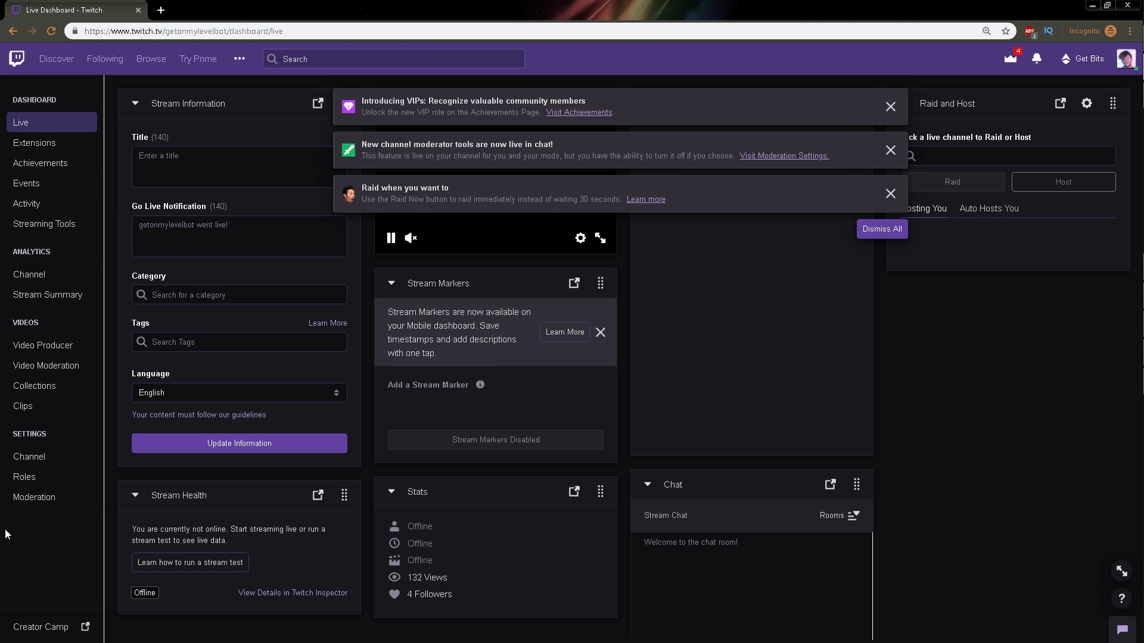
pyautogui.click(30, 458)
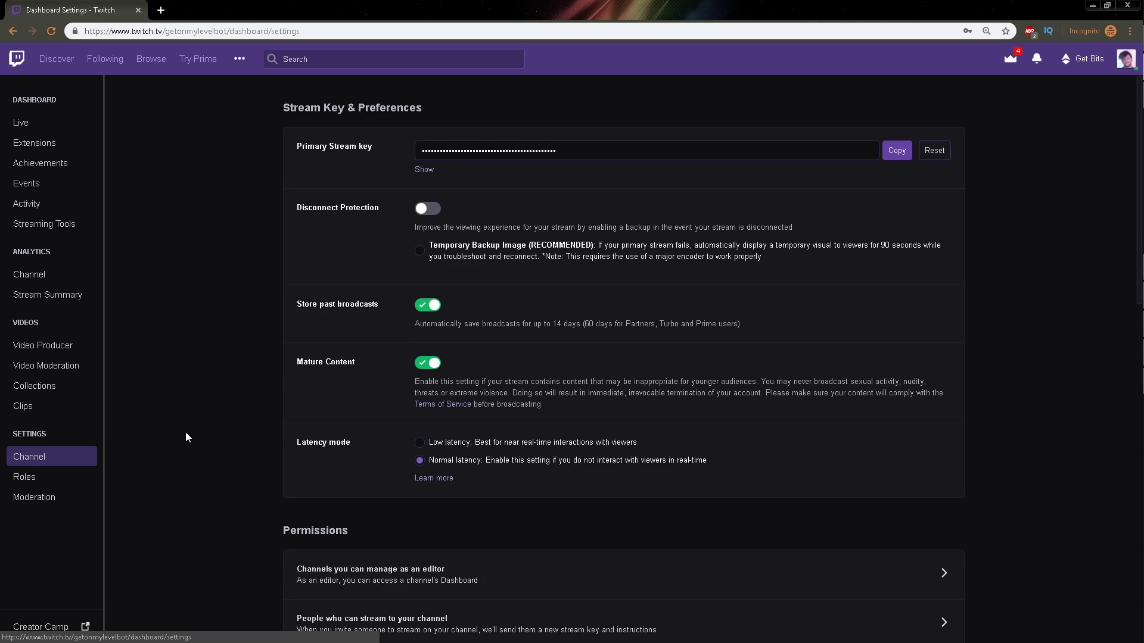
pyautogui.scroll(-7, 188, 431)
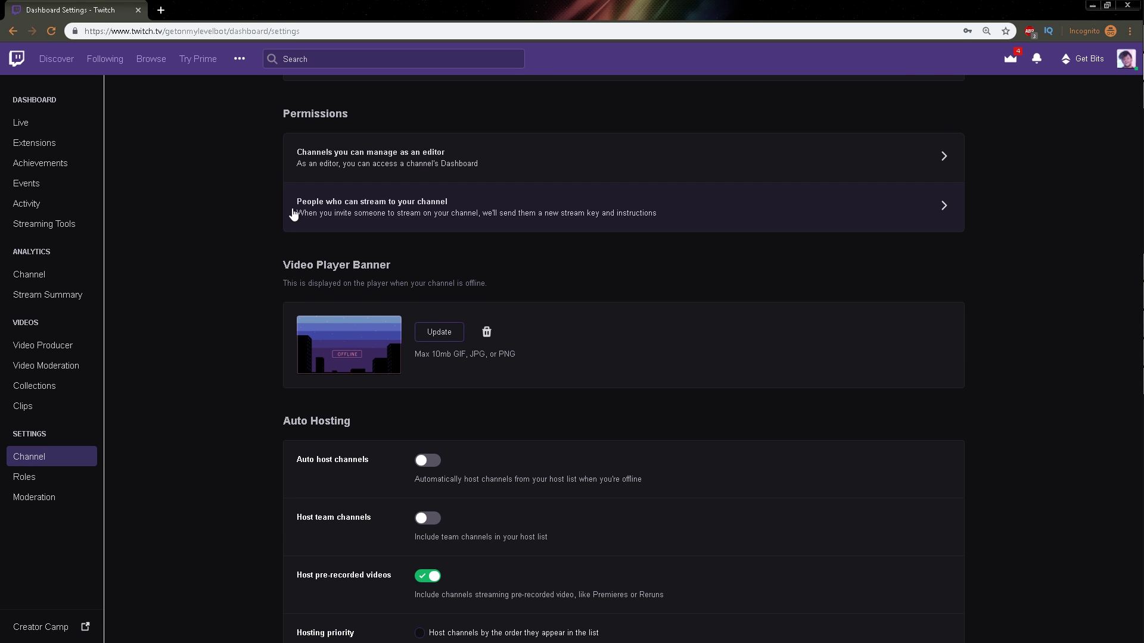
pyautogui.click(452, 335)
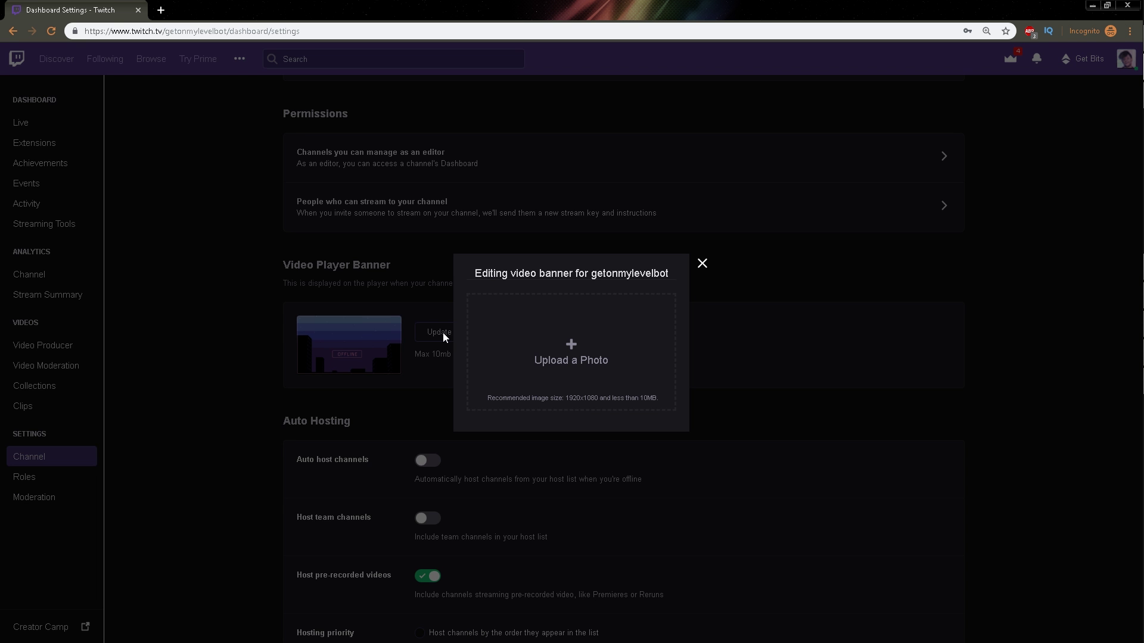
pyautogui.click(588, 367)
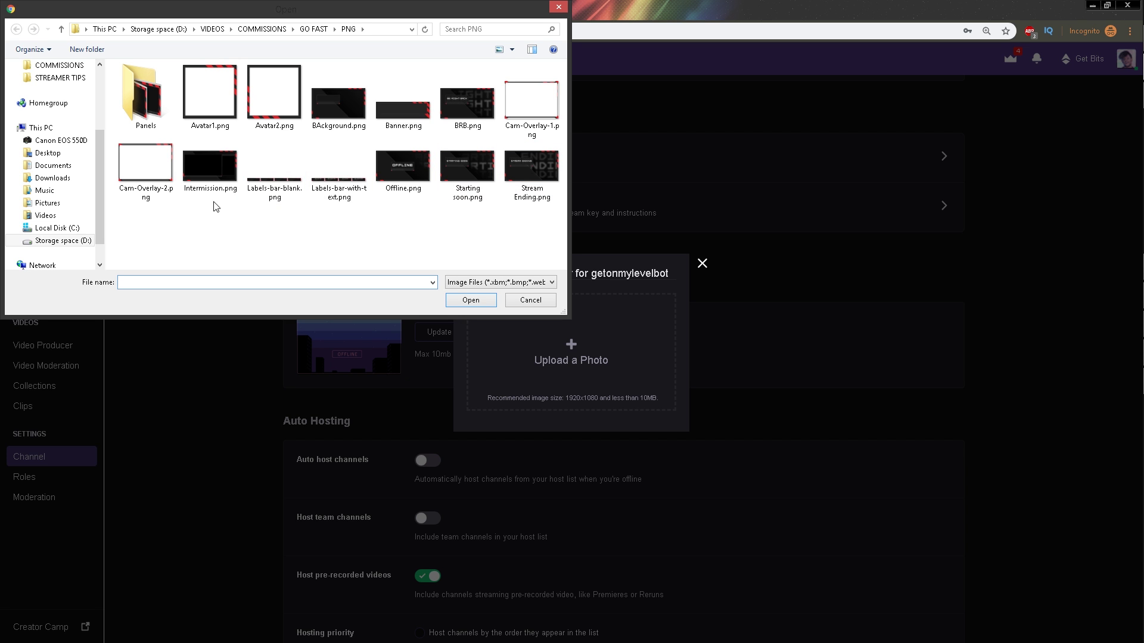
pyautogui.doubleClick(402, 169)
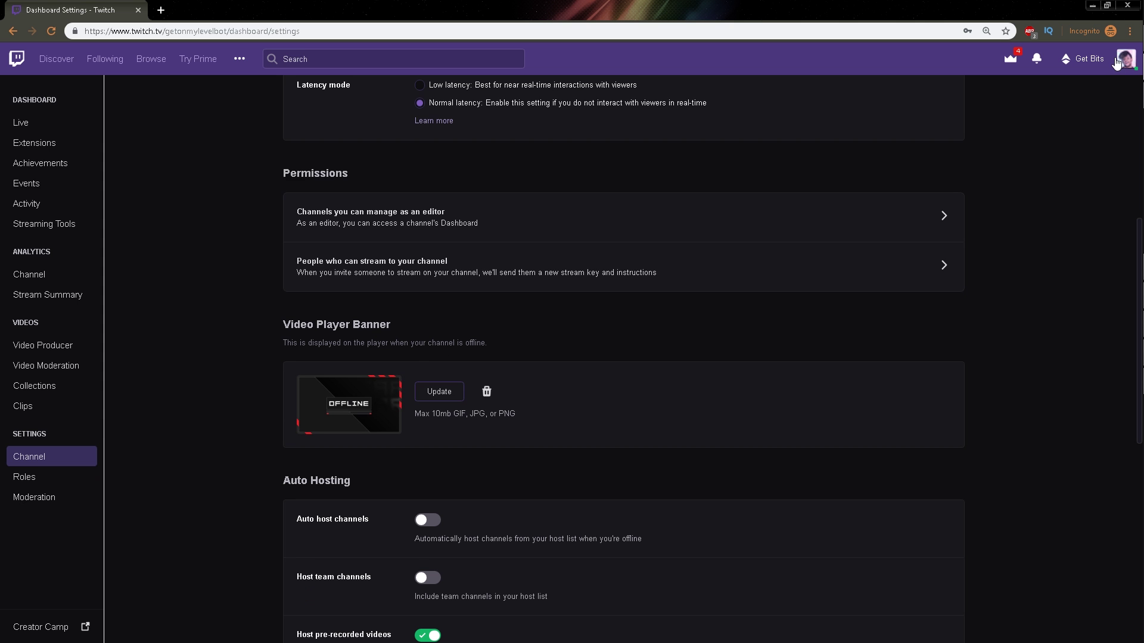
# Return to the channel page and review its profile banner and offline screen.
pyautogui.click(1118, 61)
pyautogui.click(1053, 177)
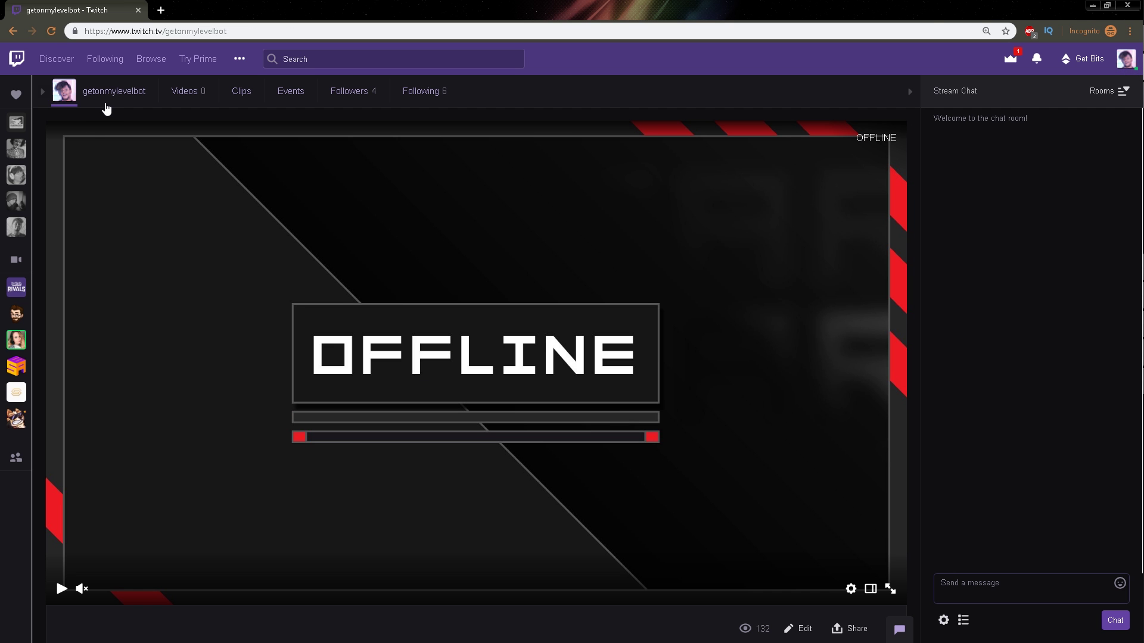
pyautogui.scroll(3, 110, 109)
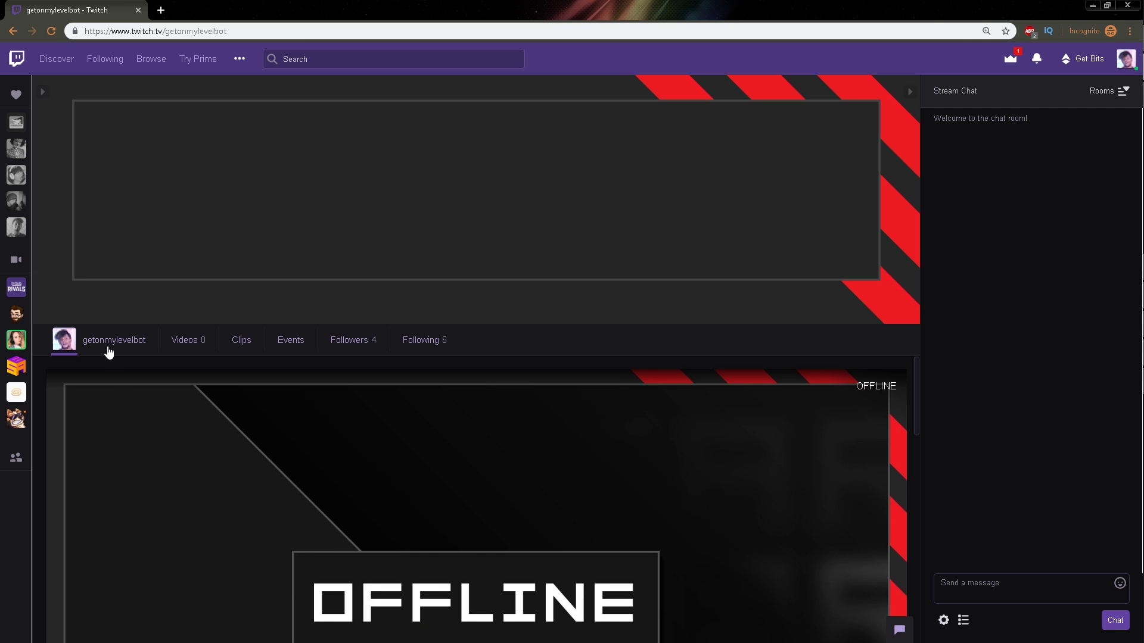
# Turn on panel editing below the video player and collapse the panel extensions section.
pyautogui.scroll(-3, 66, 480)
pyautogui.scroll(-7, 62, 453)
pyautogui.click(63, 264)
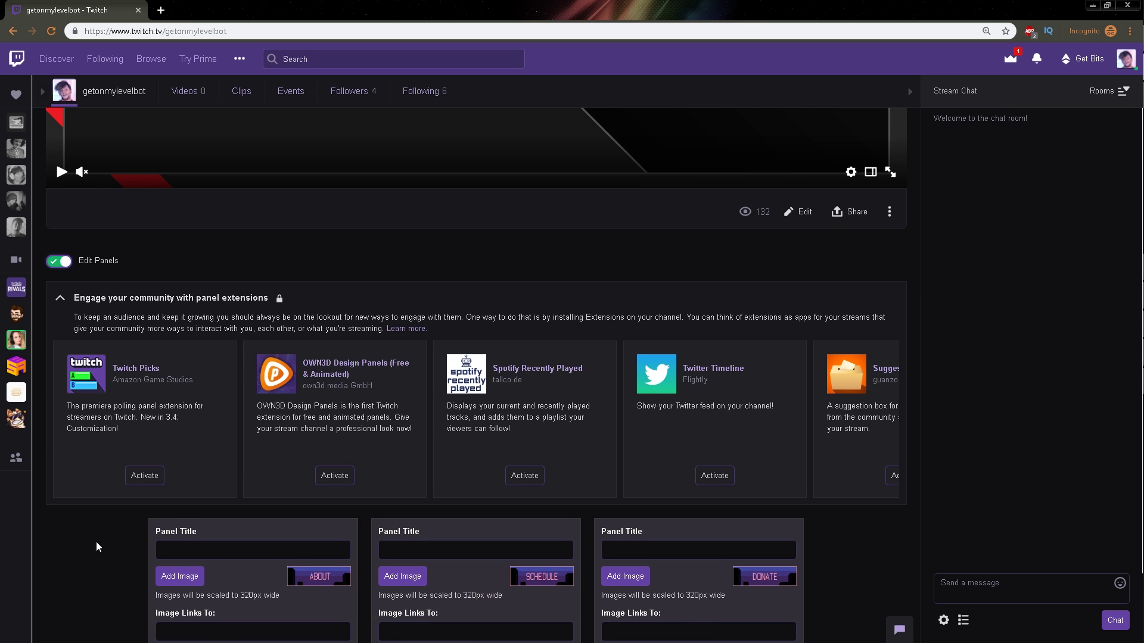
pyautogui.scroll(-3, 89, 542)
pyautogui.click(77, 159)
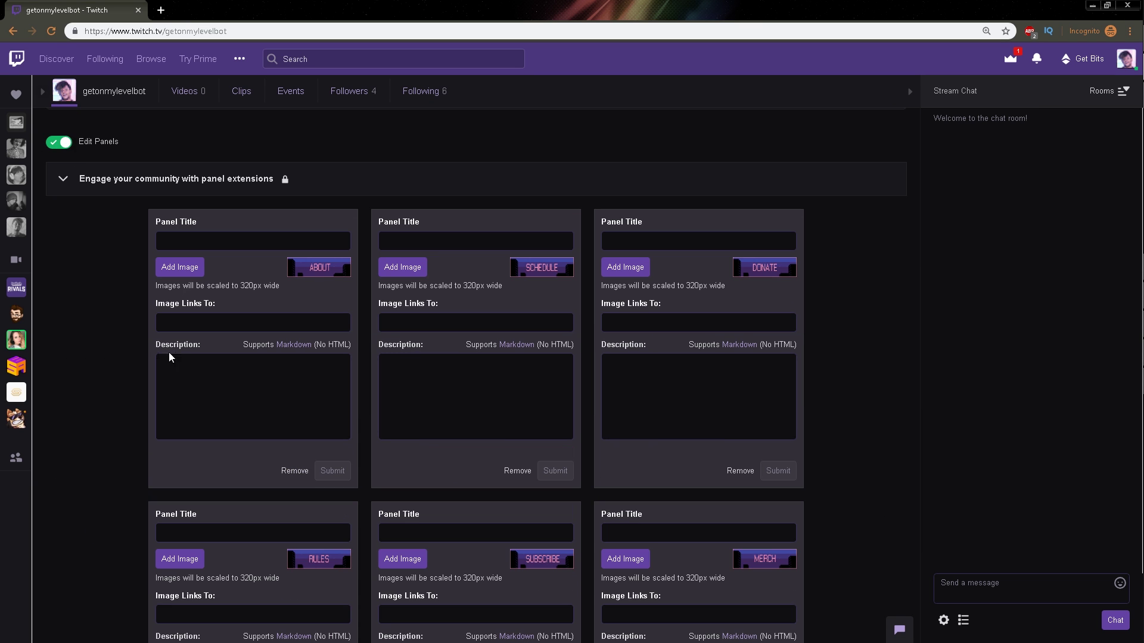
# Replace the About panel's image with About.png from the Panels folder, extend the crop to the full image and submit the panel.
pyautogui.click(188, 273)
pyautogui.click(587, 344)
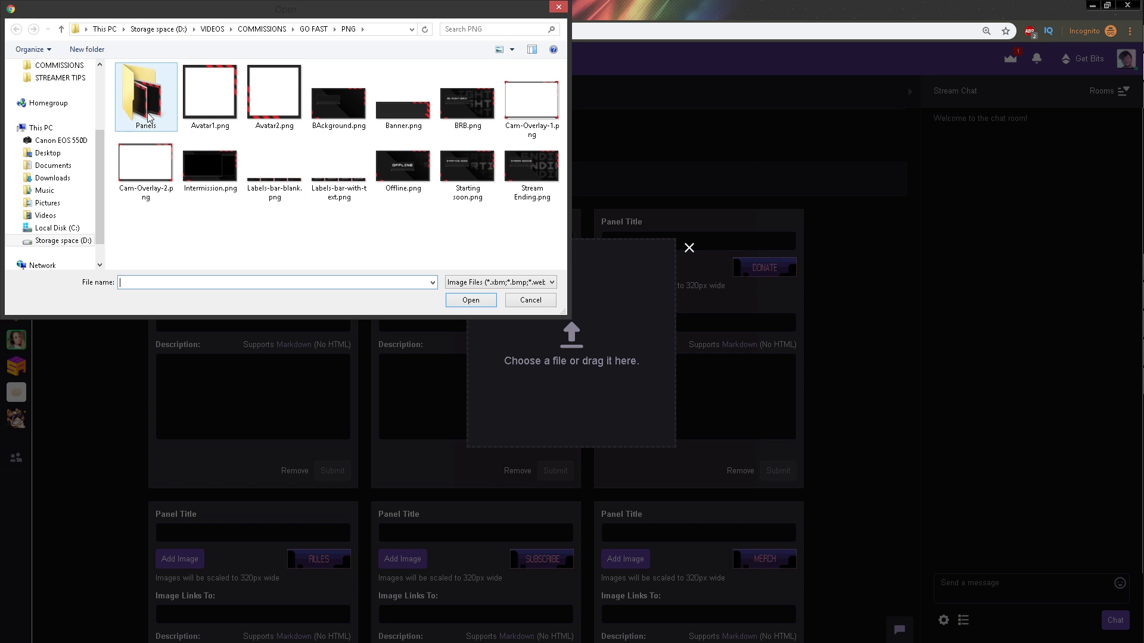
pyautogui.doubleClick(143, 72)
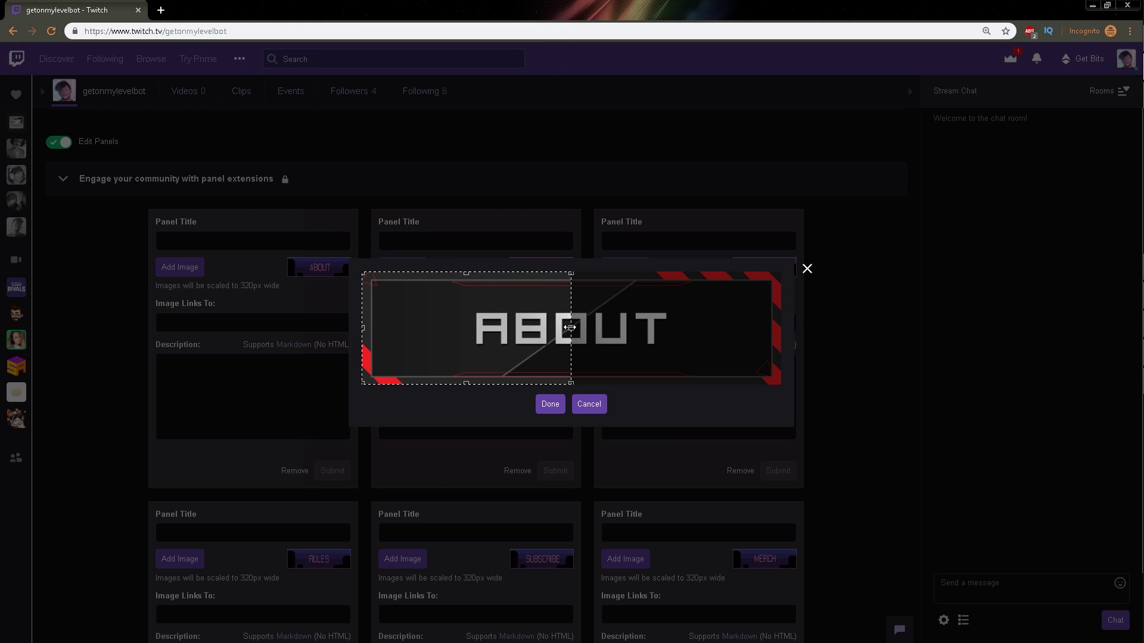
pyautogui.moveTo(570, 328); pyautogui.dragTo(797, 353)
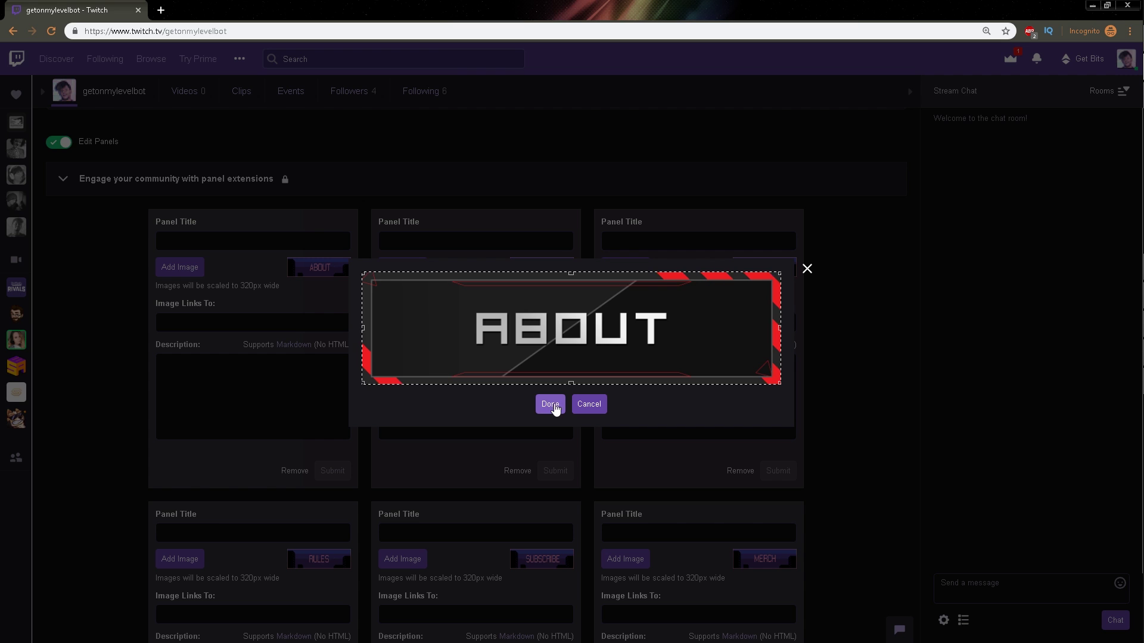
pyautogui.click(553, 405)
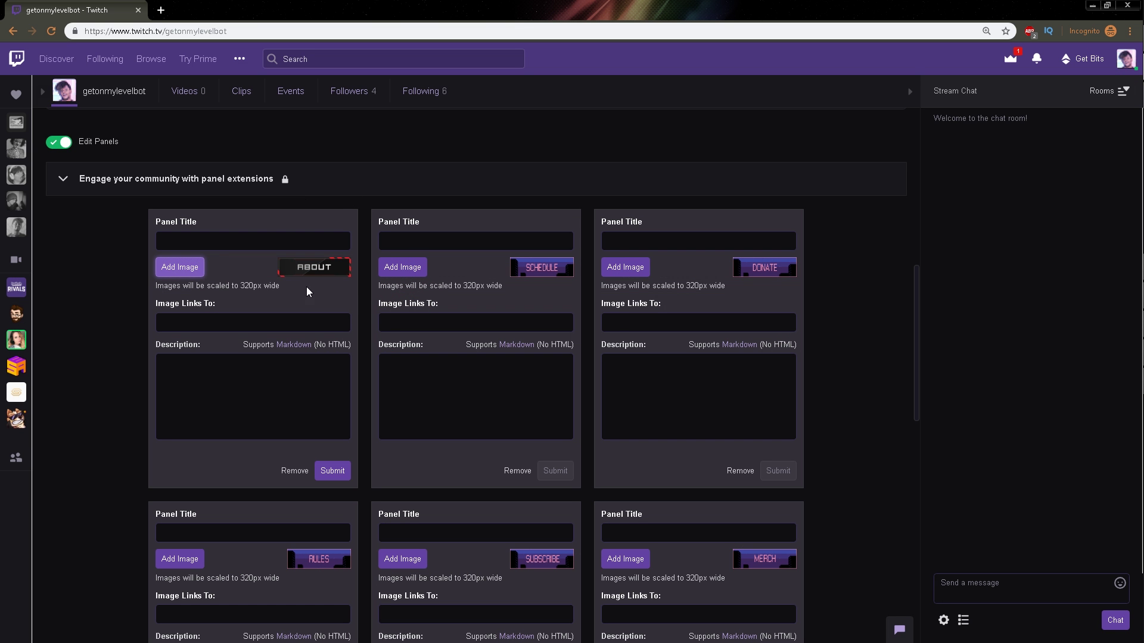
pyautogui.click(332, 471)
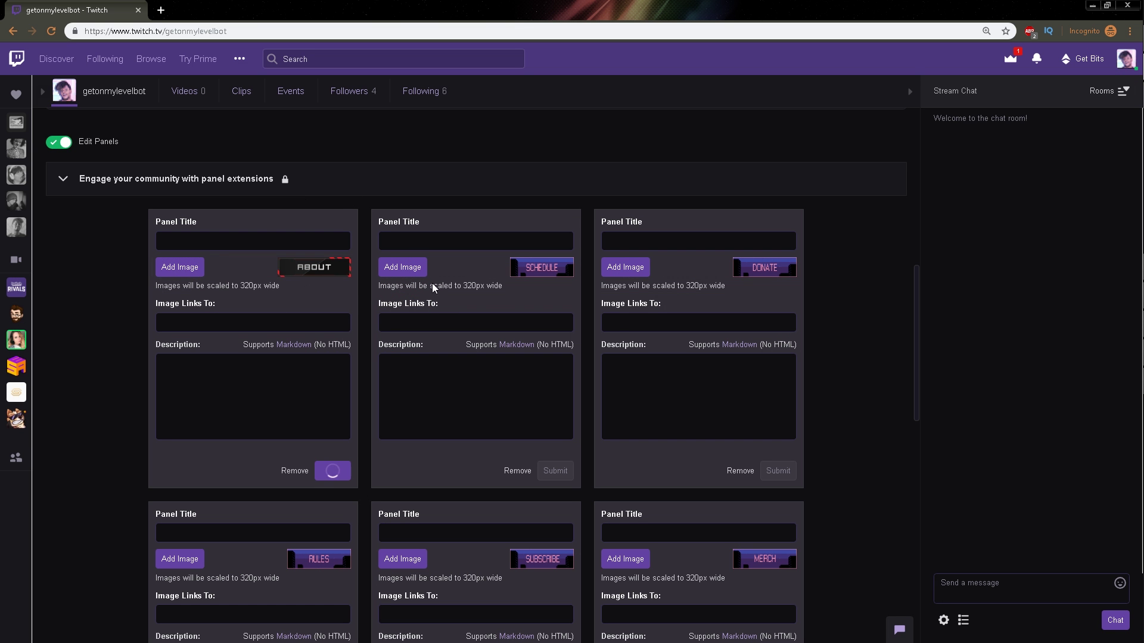
# Start choosing a new image for the Schedule panel and preview Blank.png from the Panels folder.
pyautogui.click(402, 267)
pyautogui.click(558, 298)
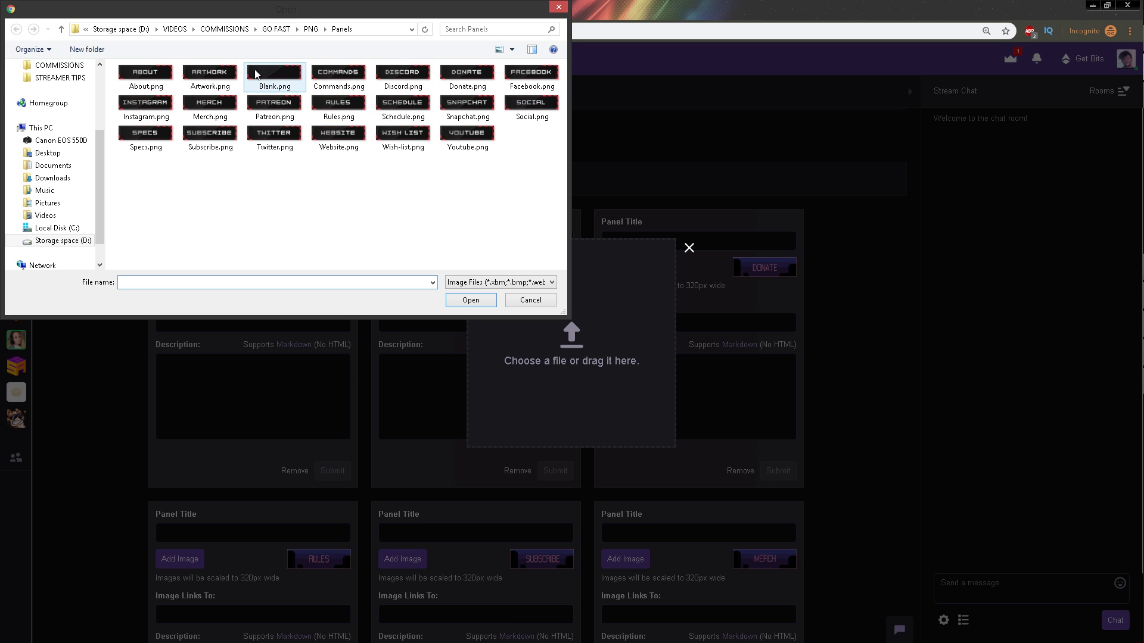
pyautogui.click(272, 78)
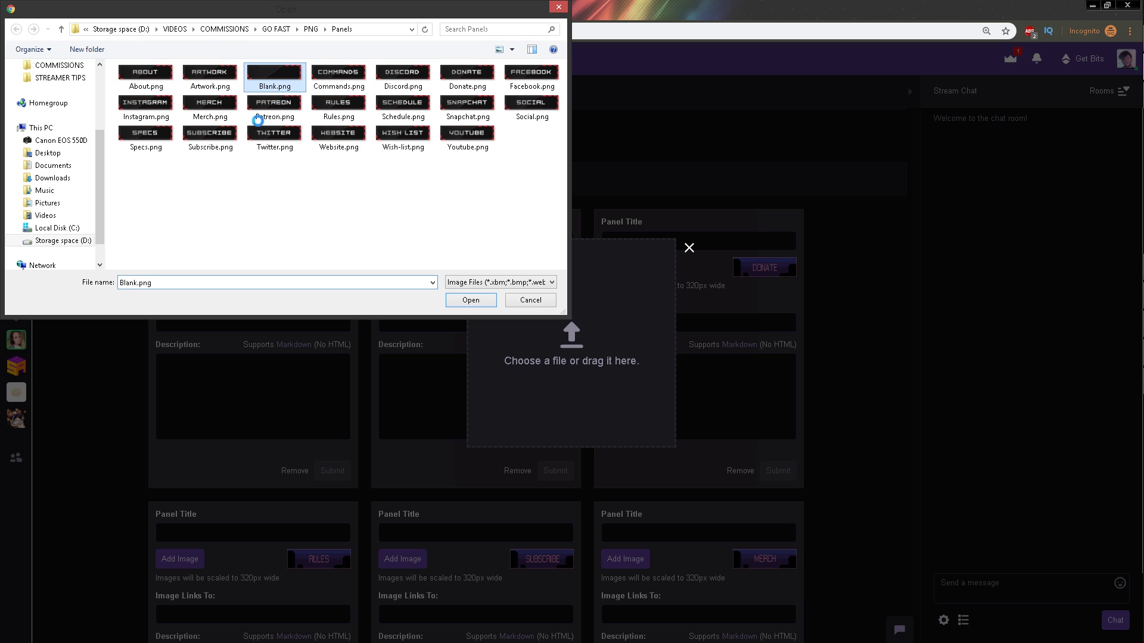
pyautogui.rightClick(272, 74)
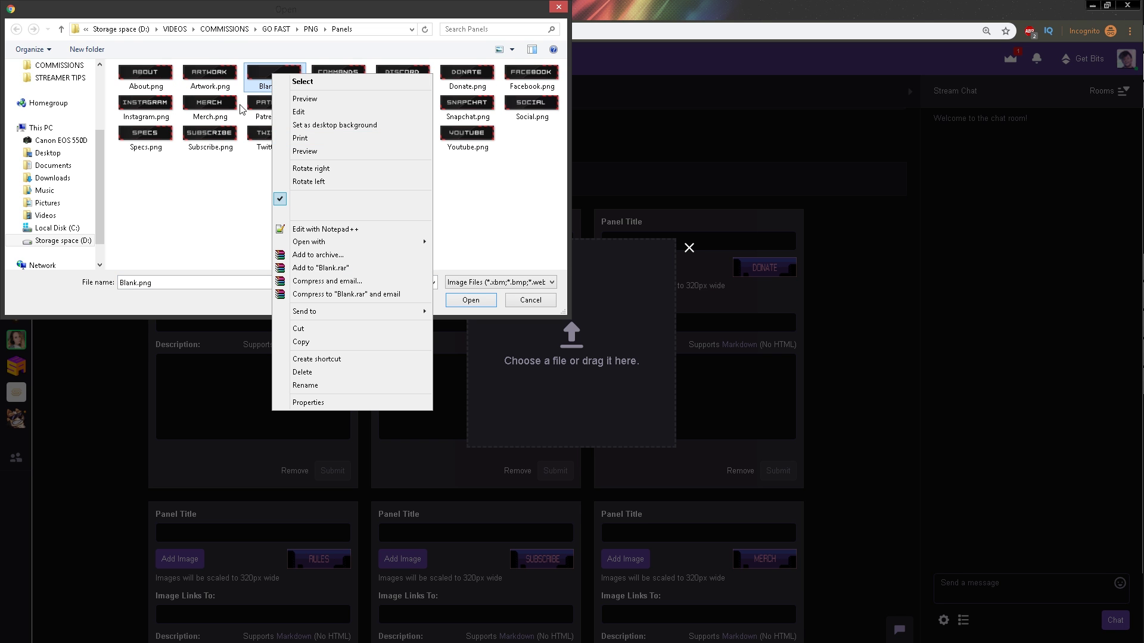
pyautogui.click(334, 98)
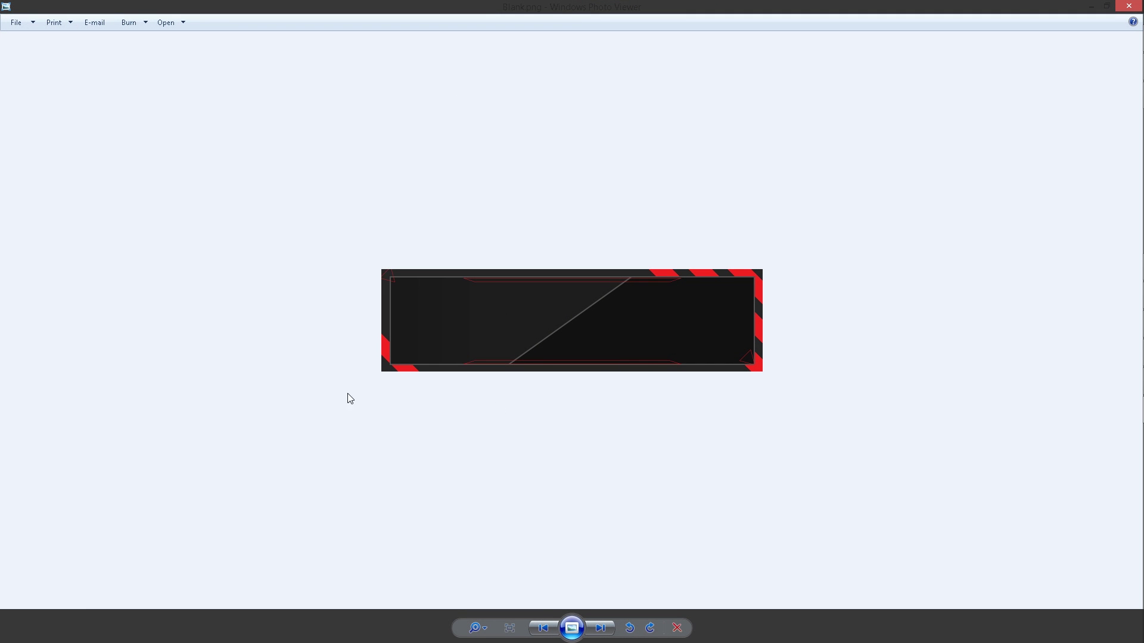
pyautogui.click(1129, 6)
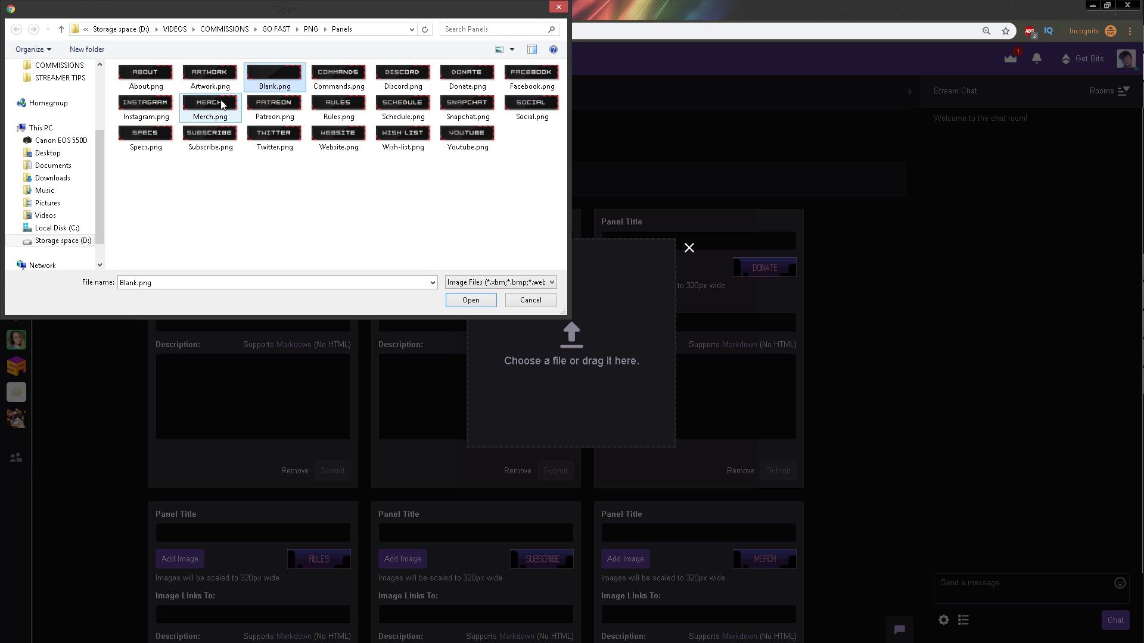
# Set Schedule.png as the Schedule panel's image and accept the Donate image for the Donate panel.
pyautogui.doubleClick(402, 104)
pyautogui.click(548, 404)
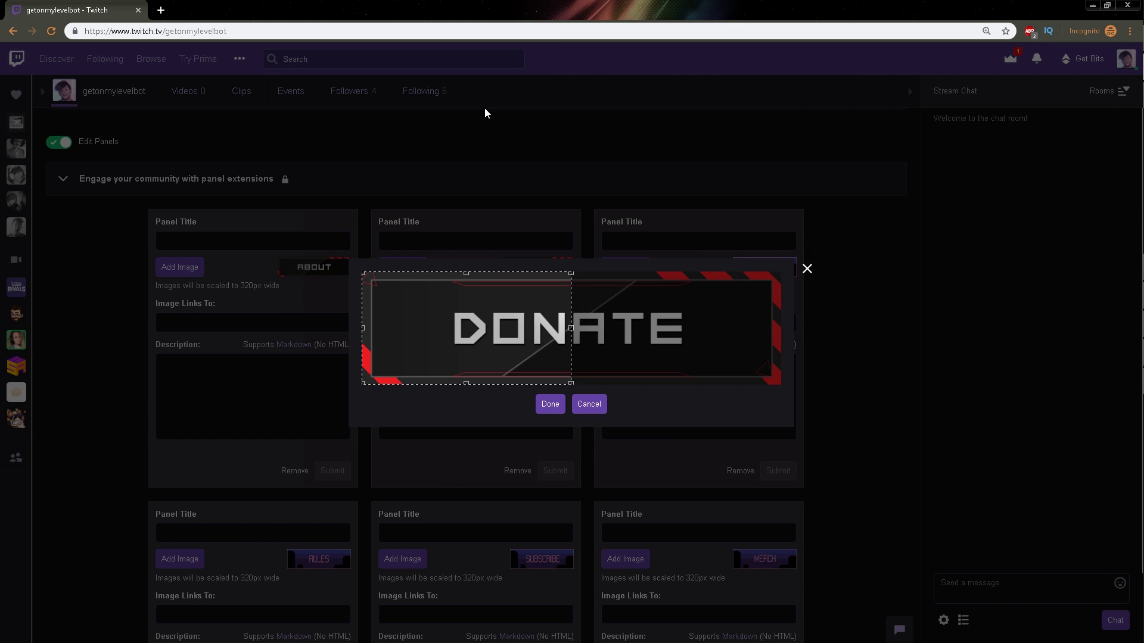
pyautogui.click(548, 403)
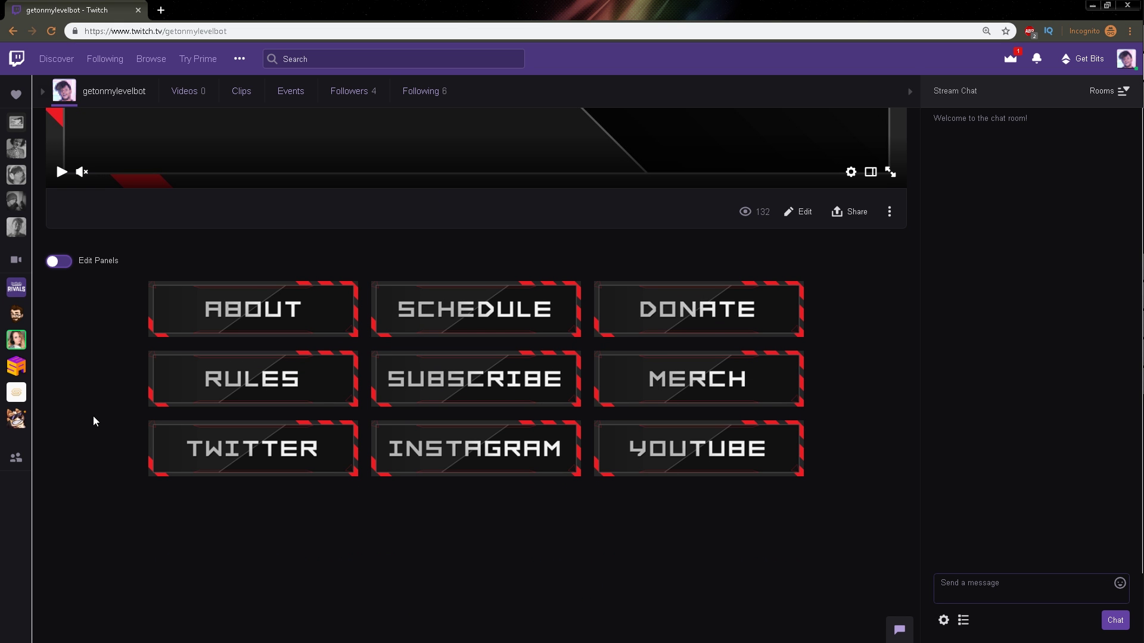
# Open pixlr.com/editor/ in a new tab and load Blank.png from the computer's Panels folder.
pyautogui.scroll(7, 102, 417)
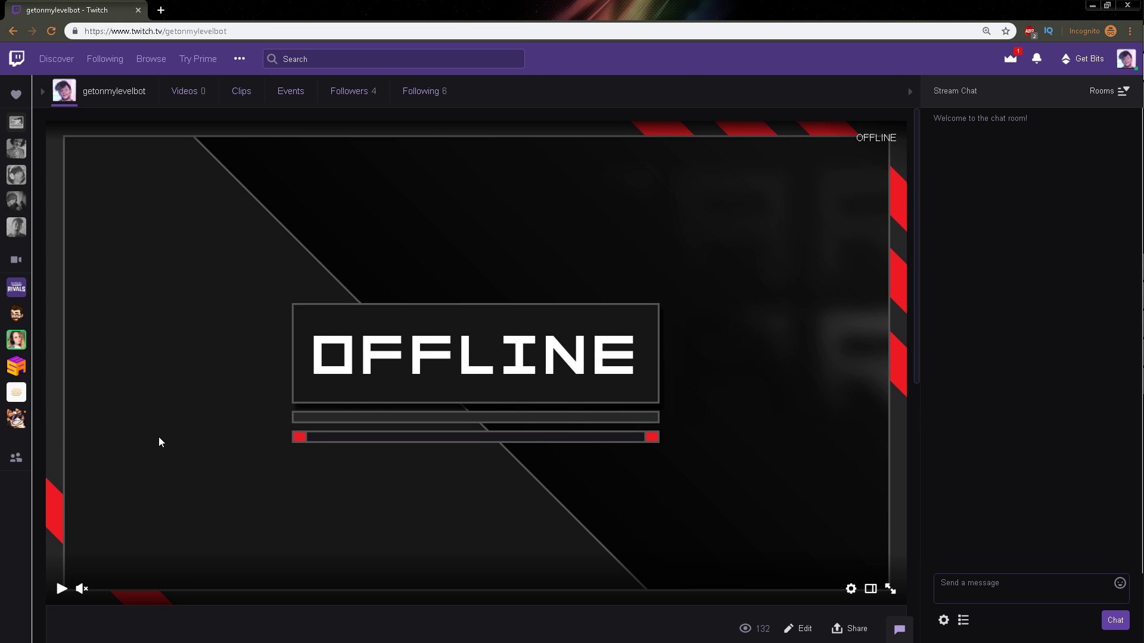
pyautogui.click(121, 96)
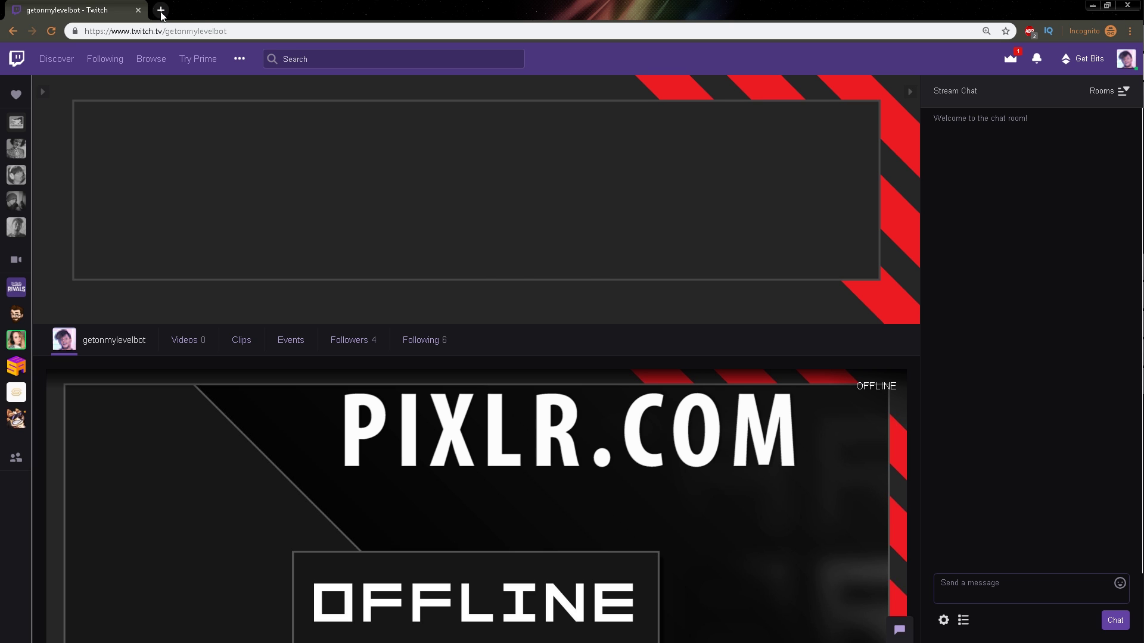
pyautogui.click(161, 11)
pyautogui.write('pixlr.com/editor/')
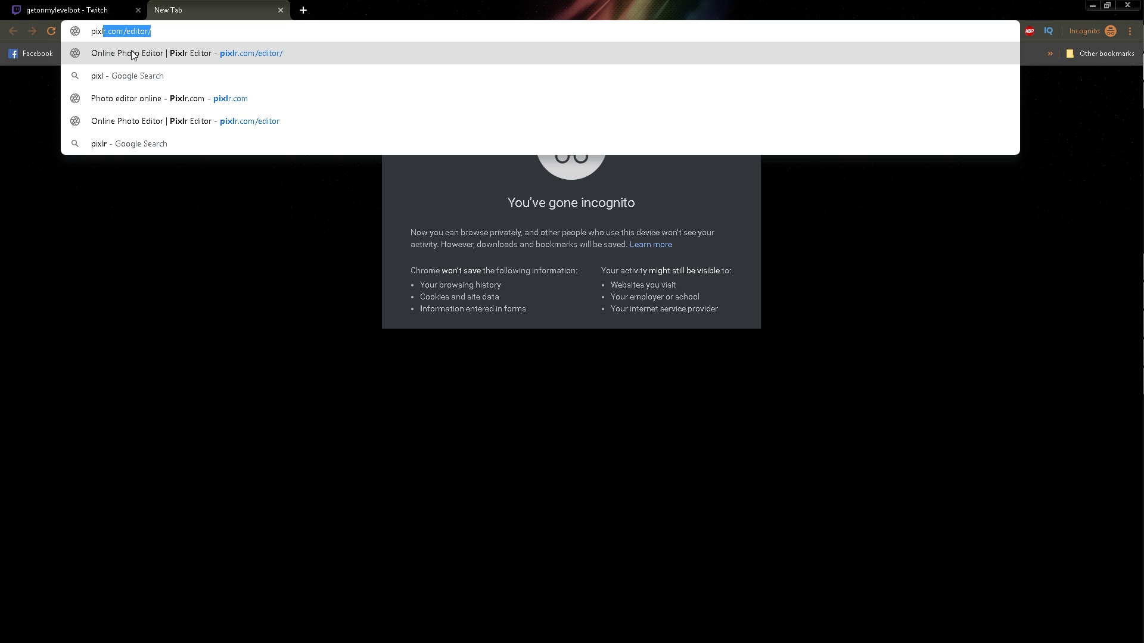
pyautogui.click(132, 53)
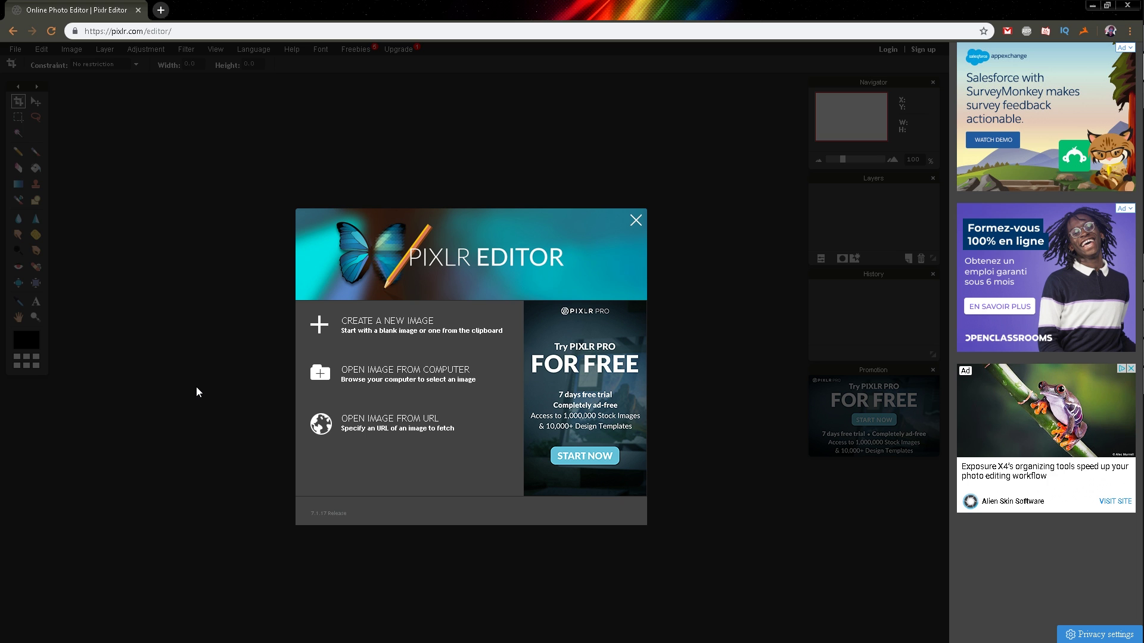
pyautogui.click(405, 378)
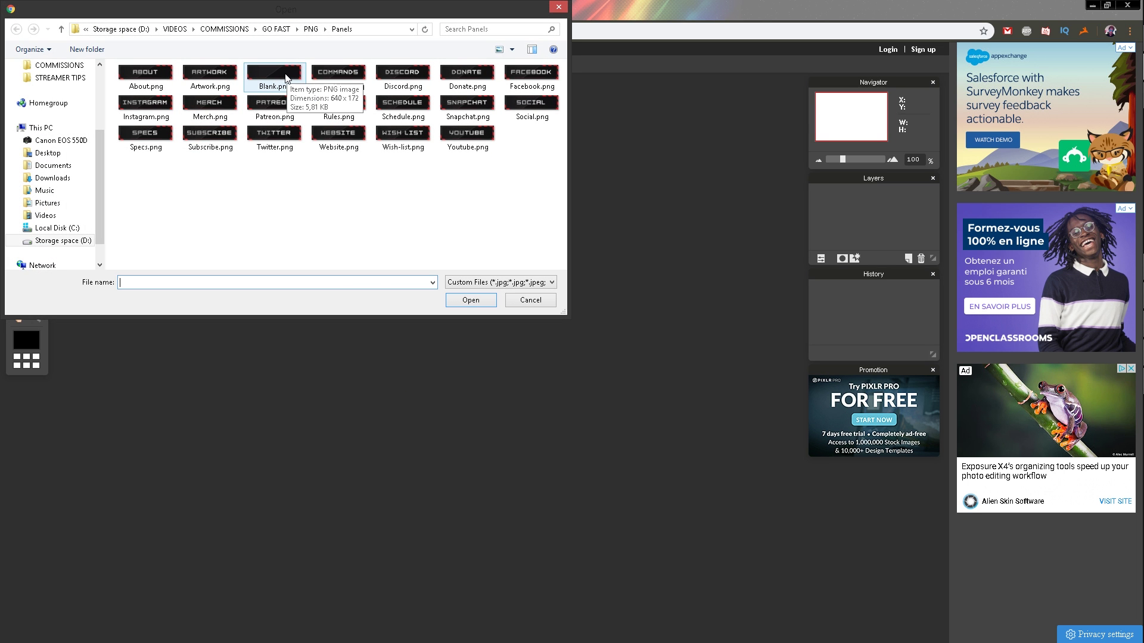
pyautogui.doubleClick(274, 72)
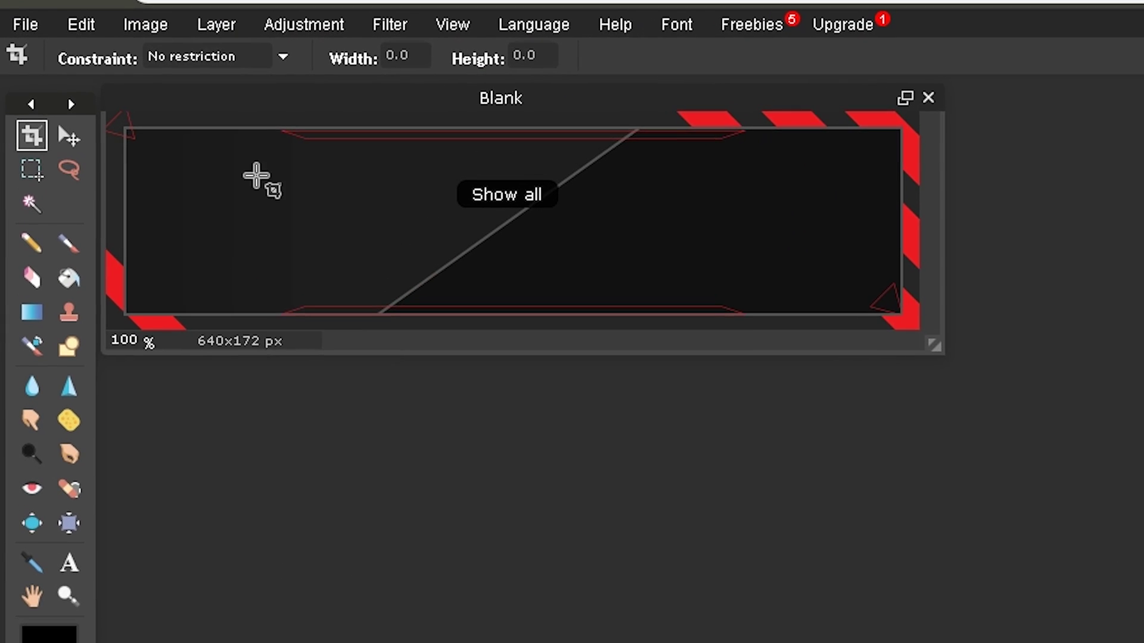
# Add the text "MY TEXT" to the blank panel and color it white (ffffff).
pyautogui.click(64, 521)
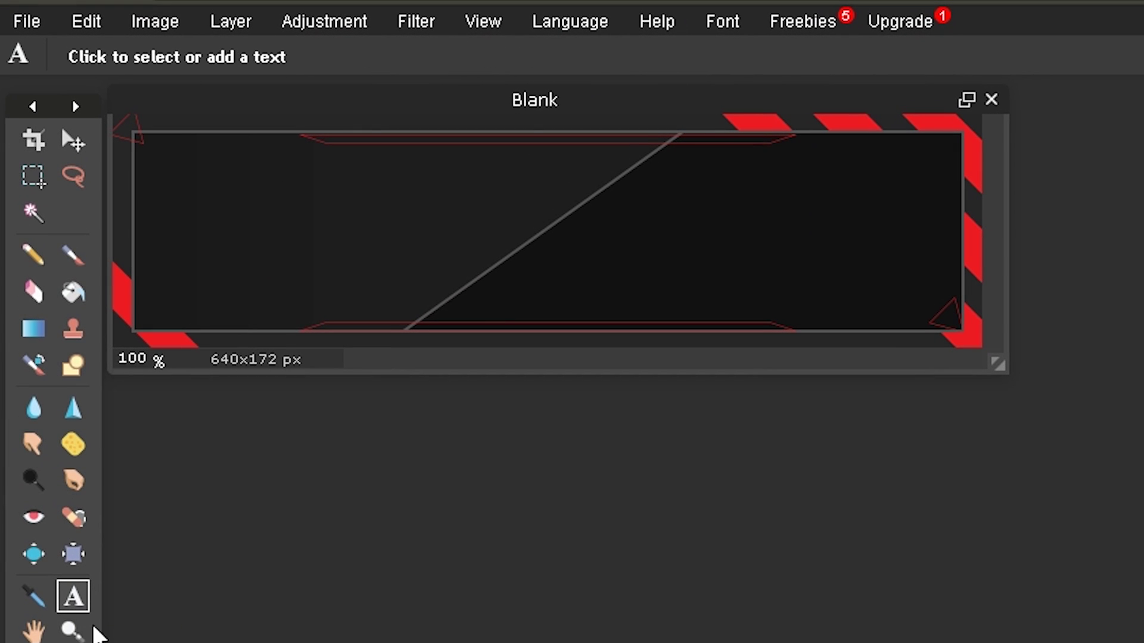
pyautogui.click(301, 253)
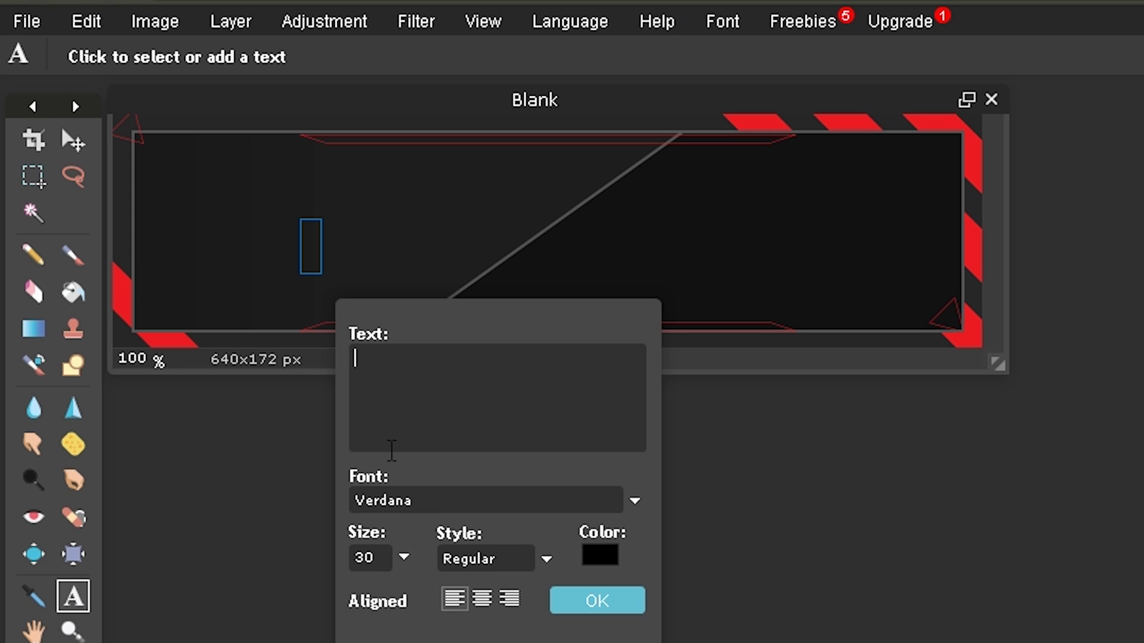
pyautogui.write('MY TEXT')
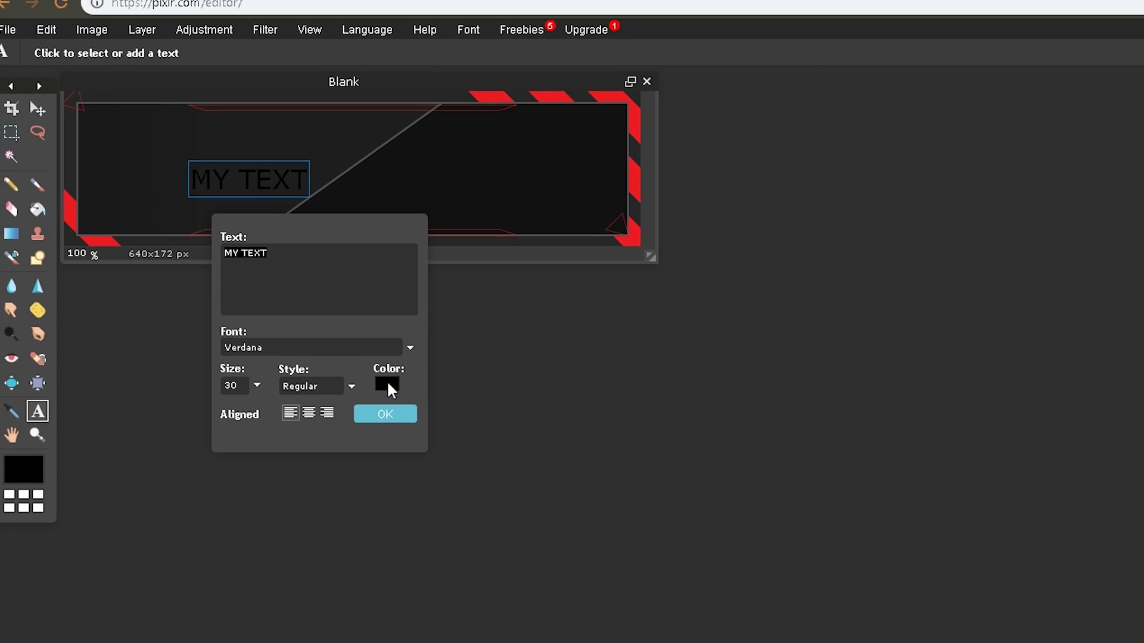
pyautogui.click(437, 429)
pyautogui.moveTo(577, 425); pyautogui.dragTo(580, 357)
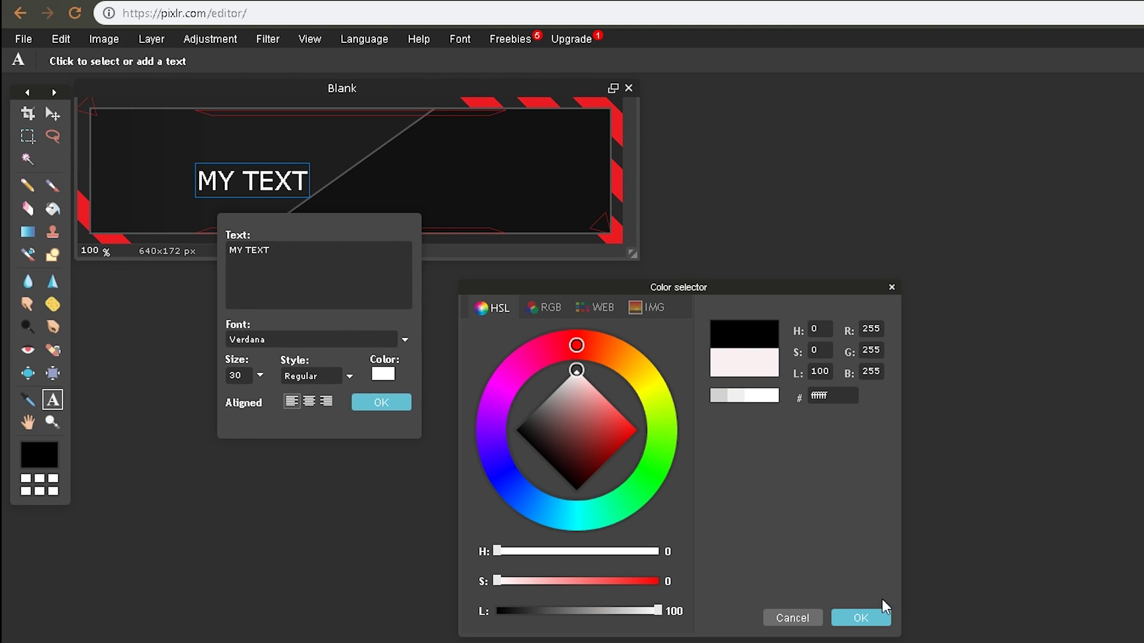
pyautogui.click(858, 627)
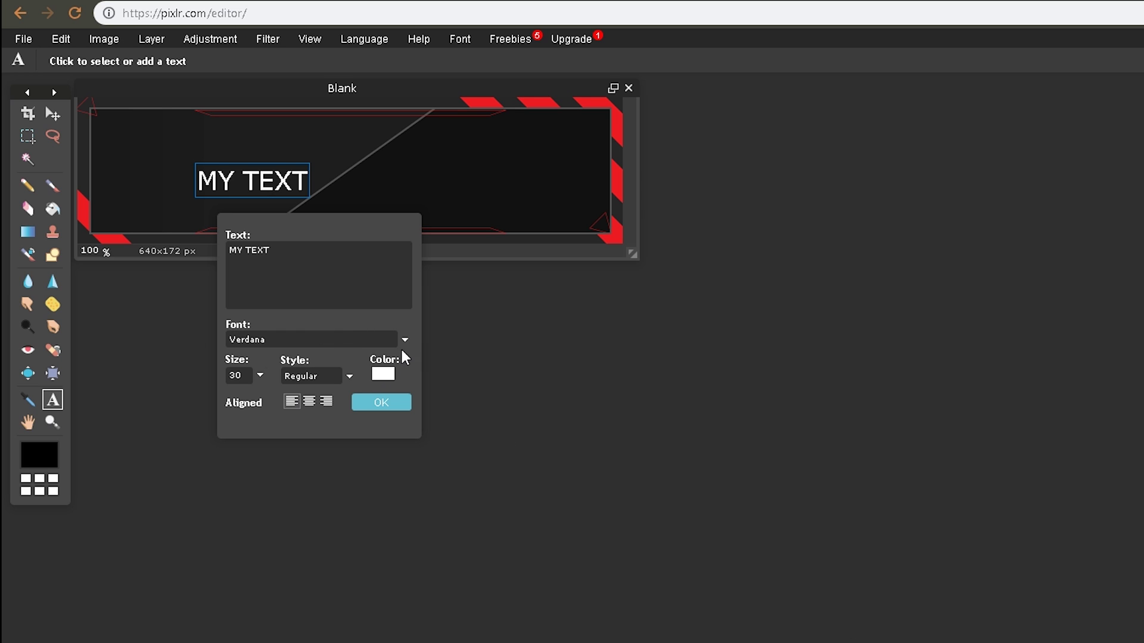
# Set the text's font to FORCED SQUARE and its size to 114, and reposition it centrally within the panel frame.
pyautogui.click(405, 340)
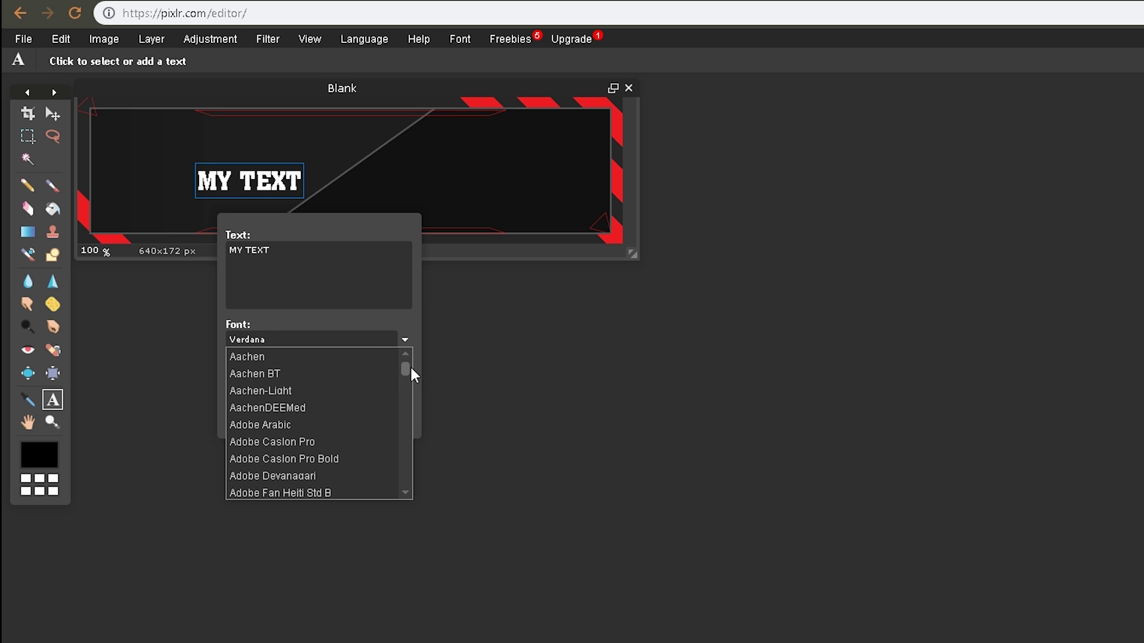
pyautogui.moveTo(406, 370); pyautogui.dragTo(405, 399)
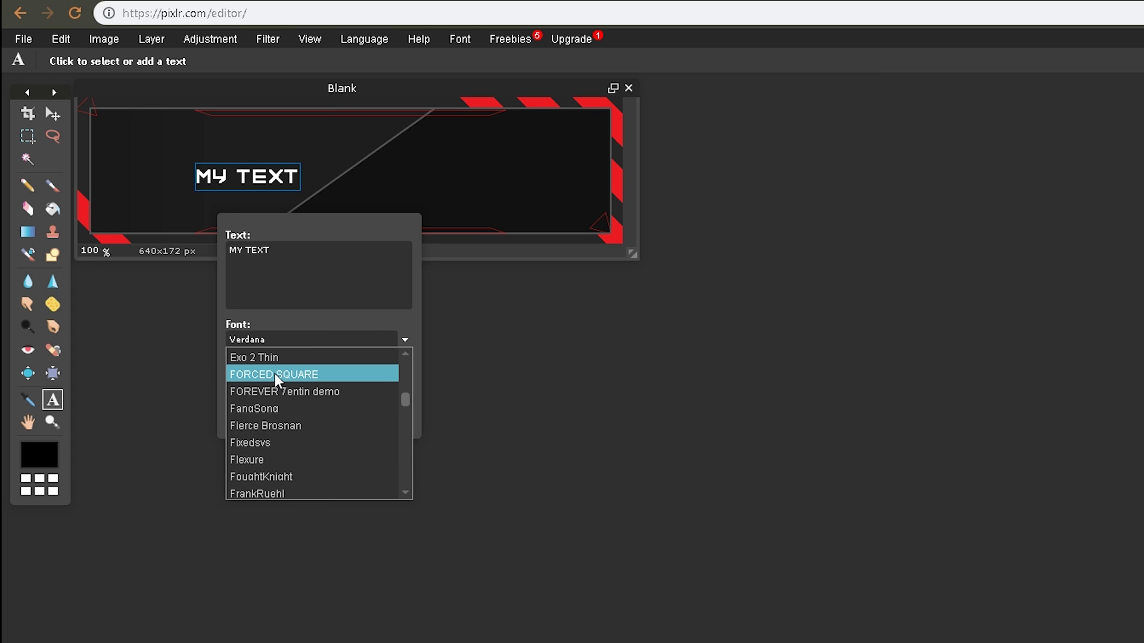
pyautogui.click(307, 374)
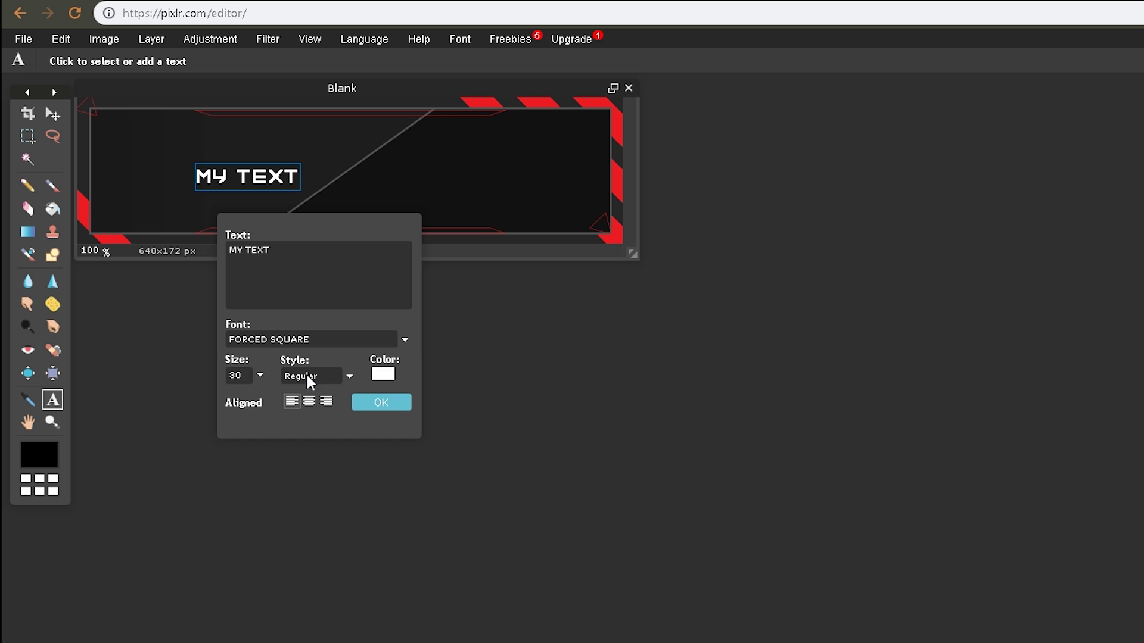
pyautogui.click(260, 376)
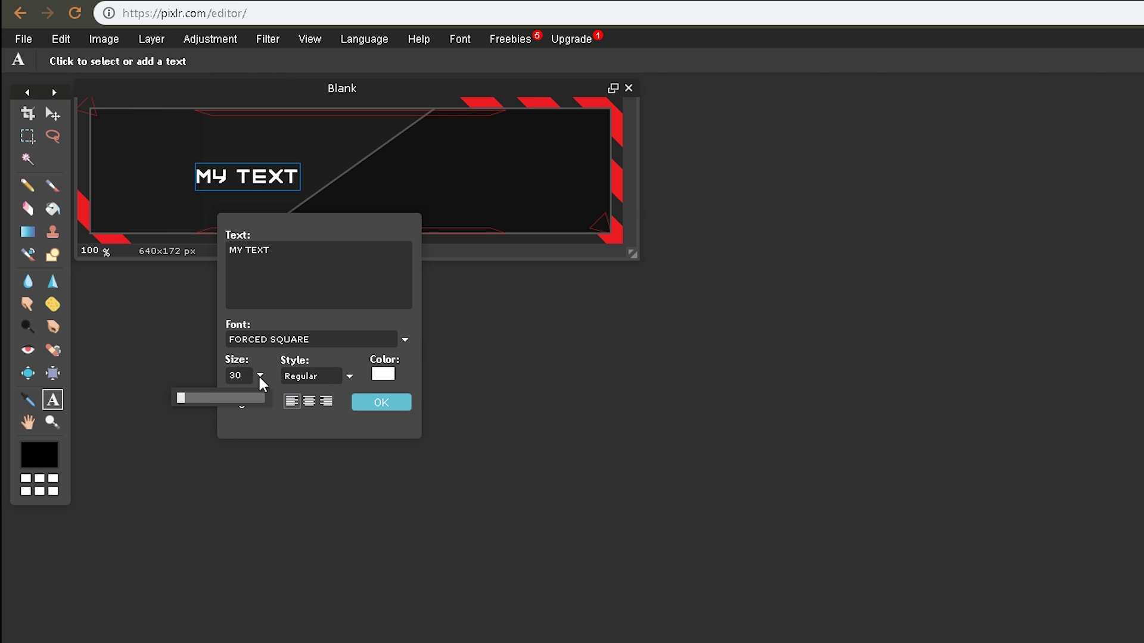
pyautogui.moveTo(180, 397); pyautogui.dragTo(187, 398)
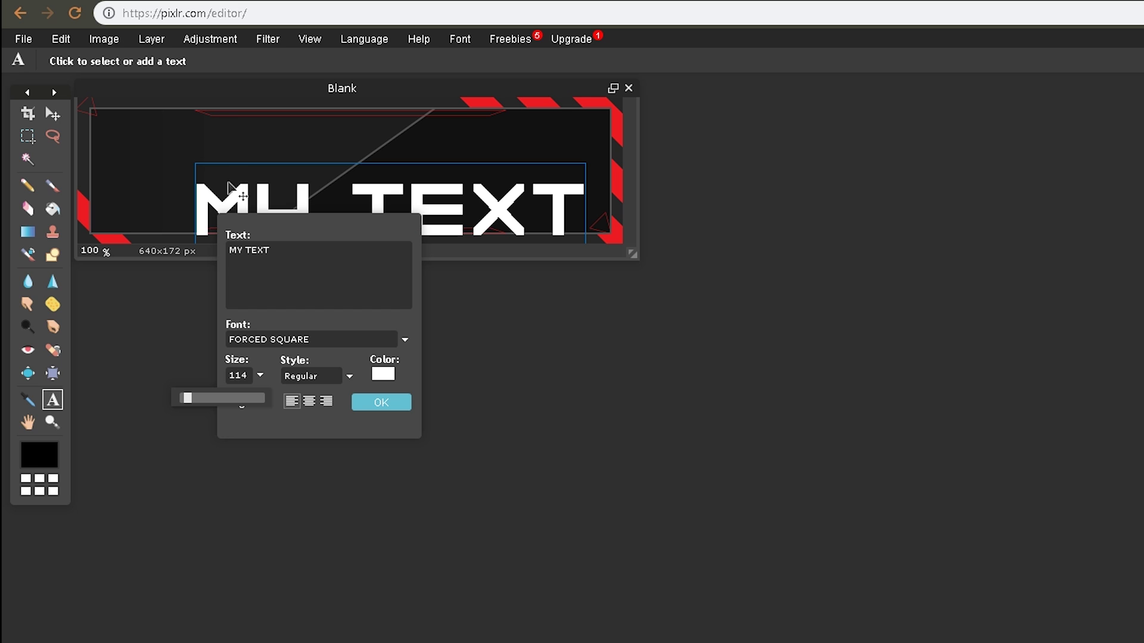
pyautogui.moveTo(209, 208); pyautogui.dragTo(178, 173)
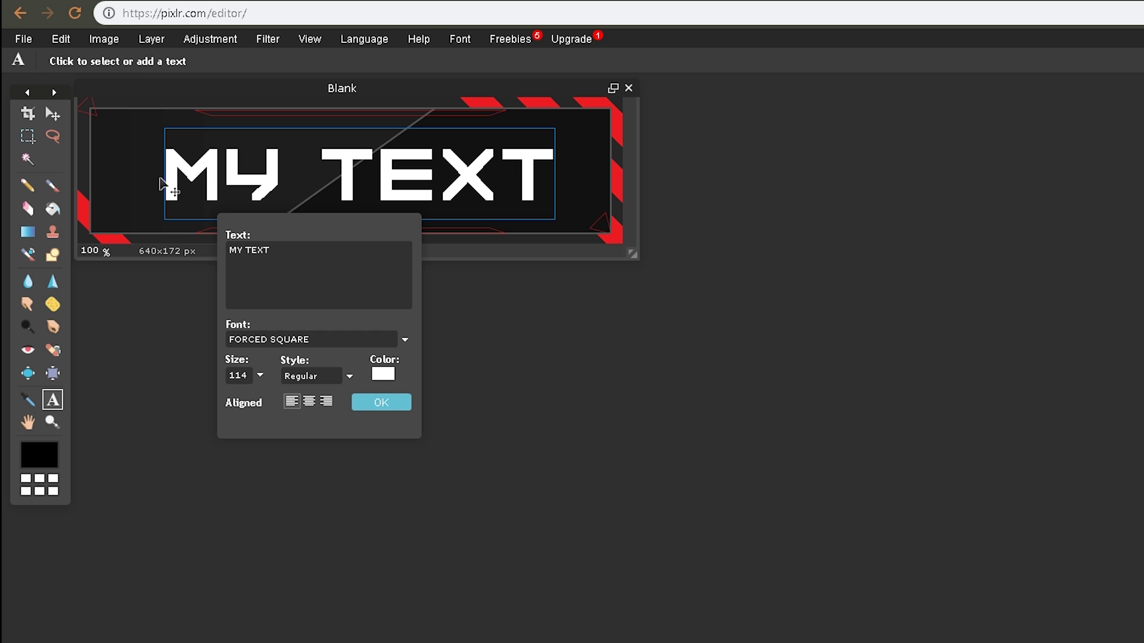
pyautogui.click(22, 42)
pyautogui.click(37, 116)
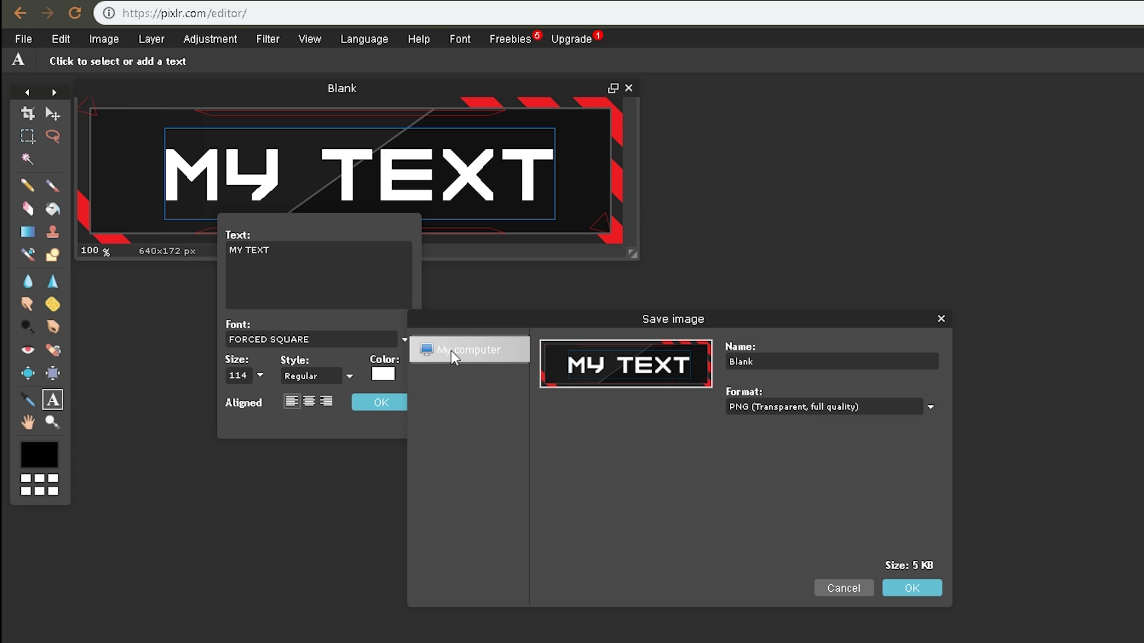
pyautogui.click(923, 592)
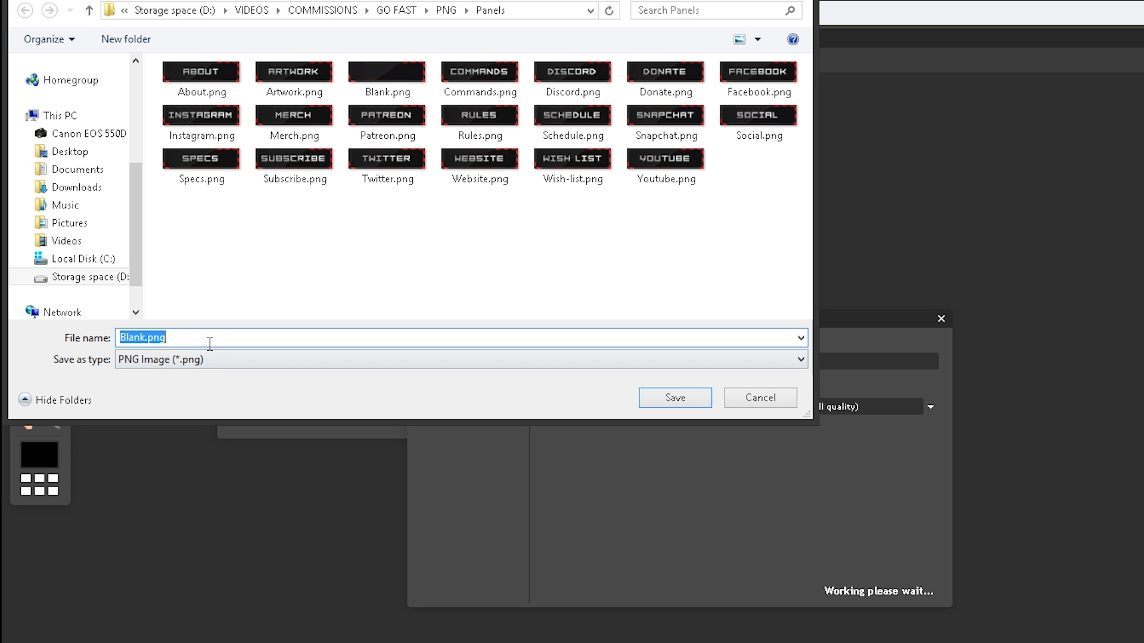
pyautogui.click(761, 398)
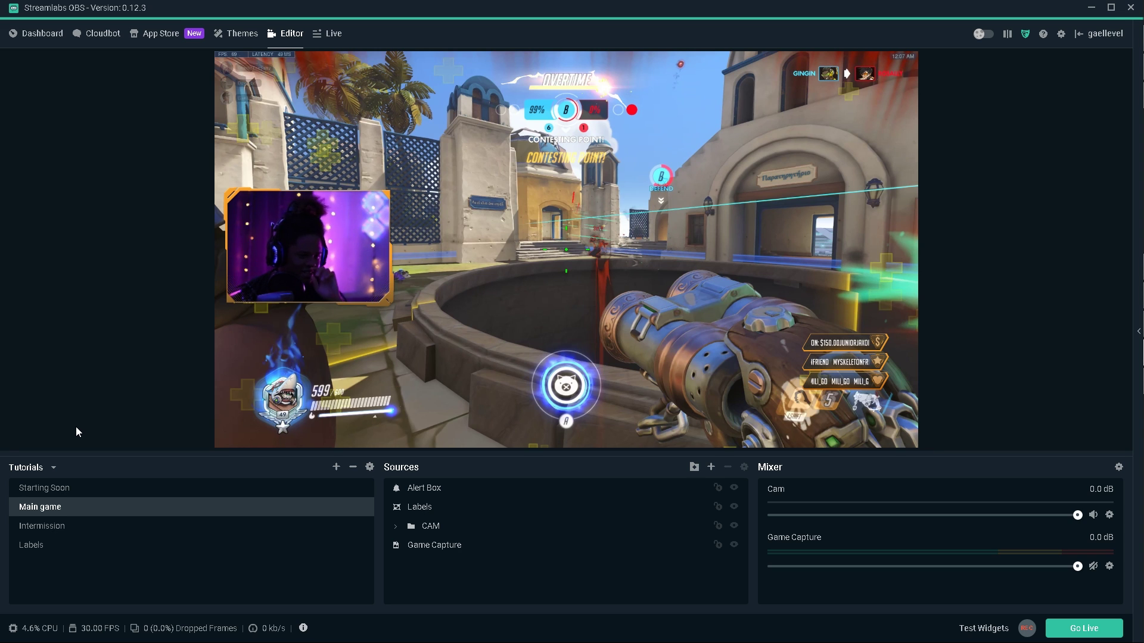
# In Streamlabs OBS, add a new Media Source named "Starting soon" to the Starting Soon scene.
pyautogui.click(63, 494)
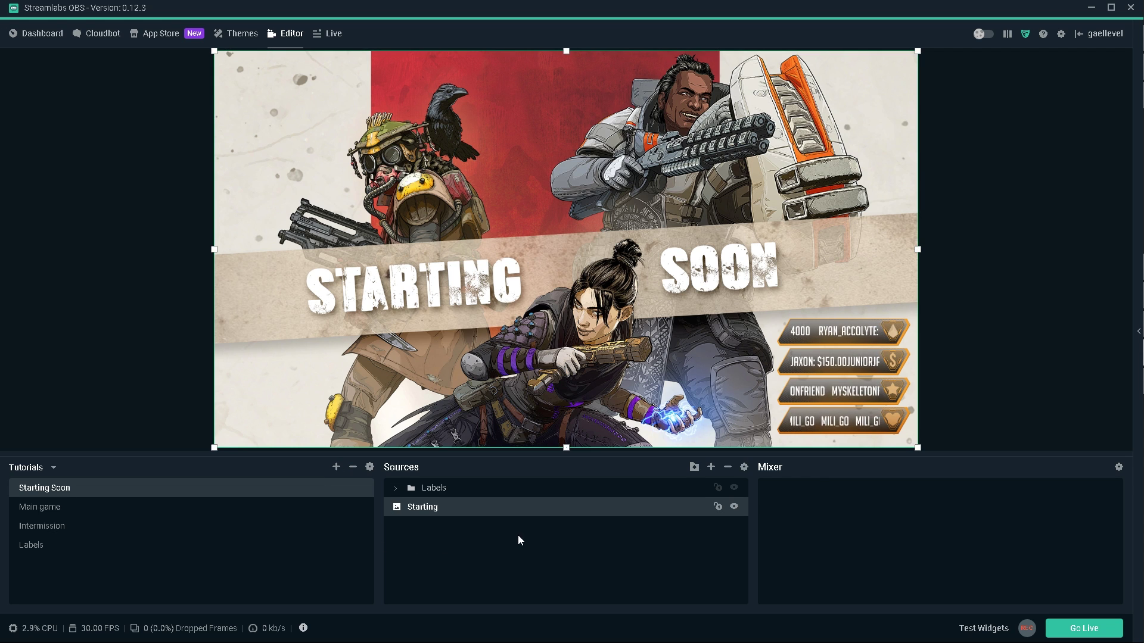
pyautogui.click(710, 468)
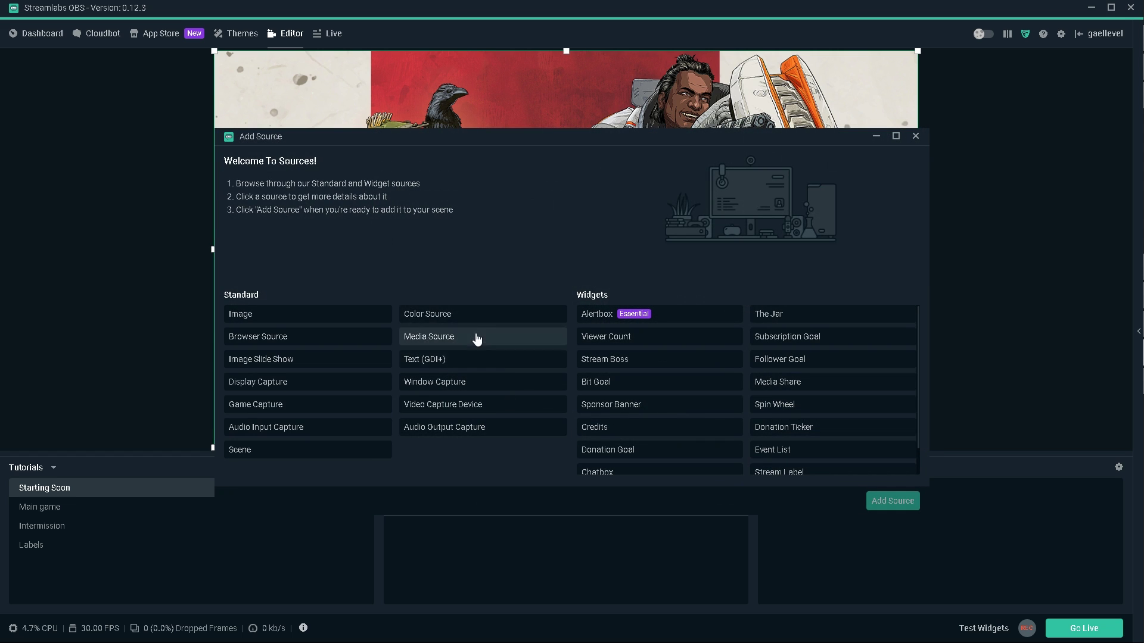
pyautogui.click(429, 339)
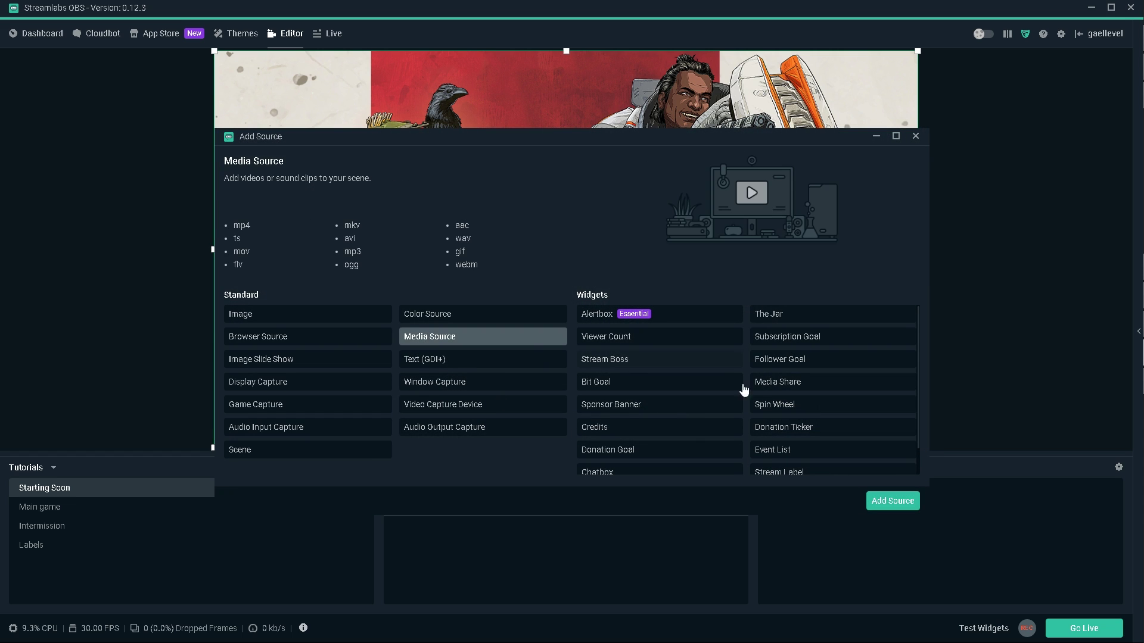
pyautogui.click(891, 502)
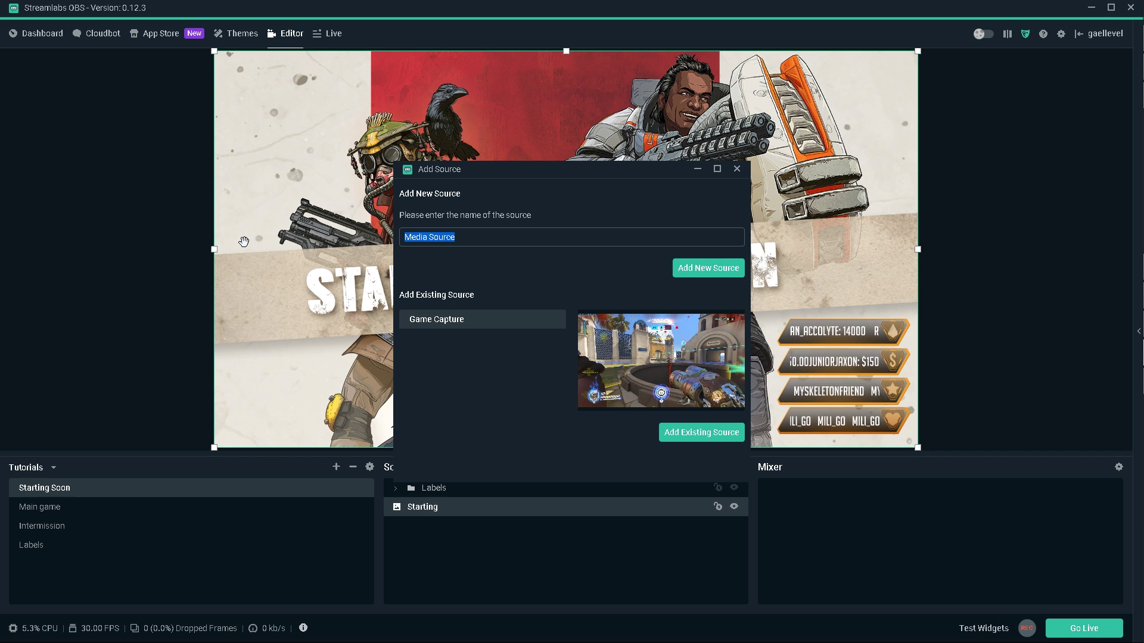
pyautogui.write('Starting soon')
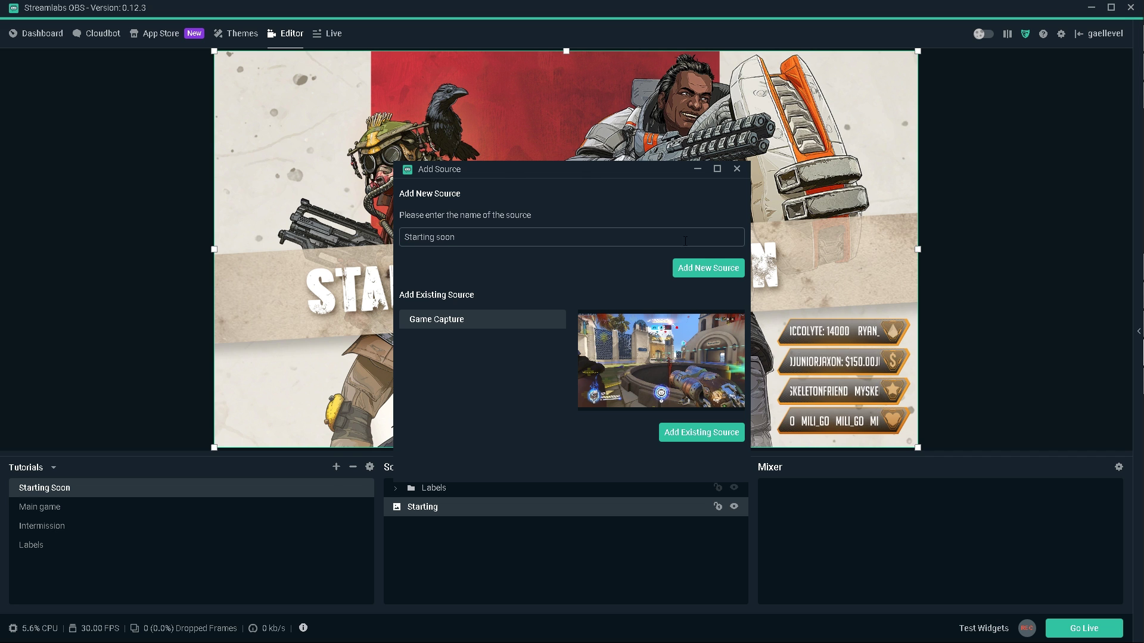
pyautogui.click(703, 267)
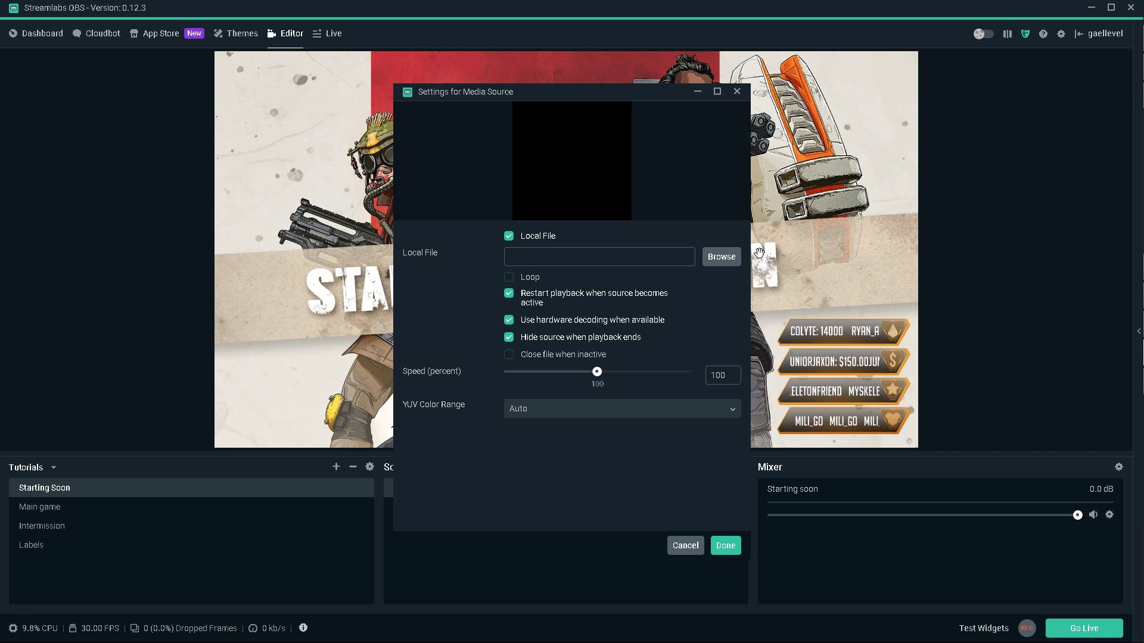
# Load Starting soon.mp4 from the EXP folder into the media source, enable Loop and finish its settings.
pyautogui.click(719, 263)
pyautogui.click(473, 101)
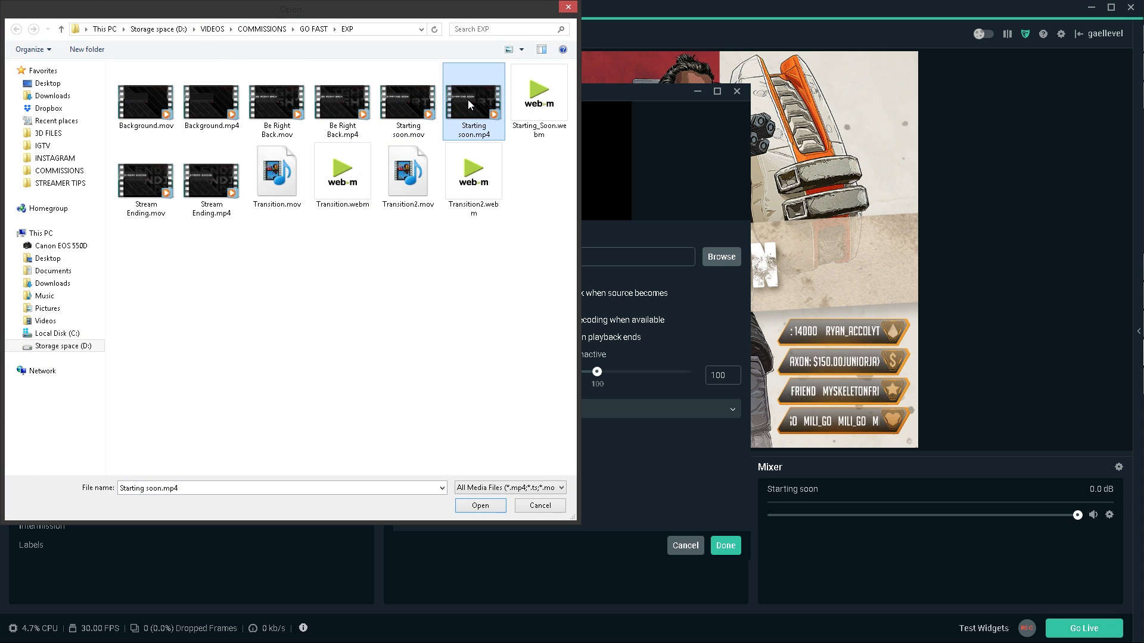
pyautogui.doubleClick(469, 104)
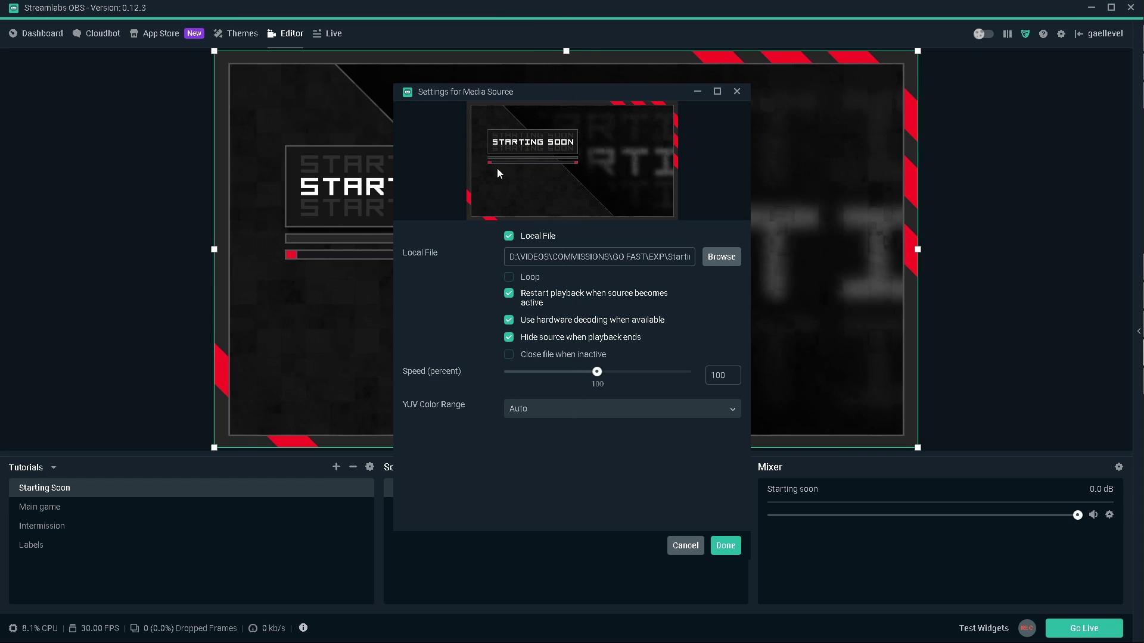
pyautogui.click(515, 280)
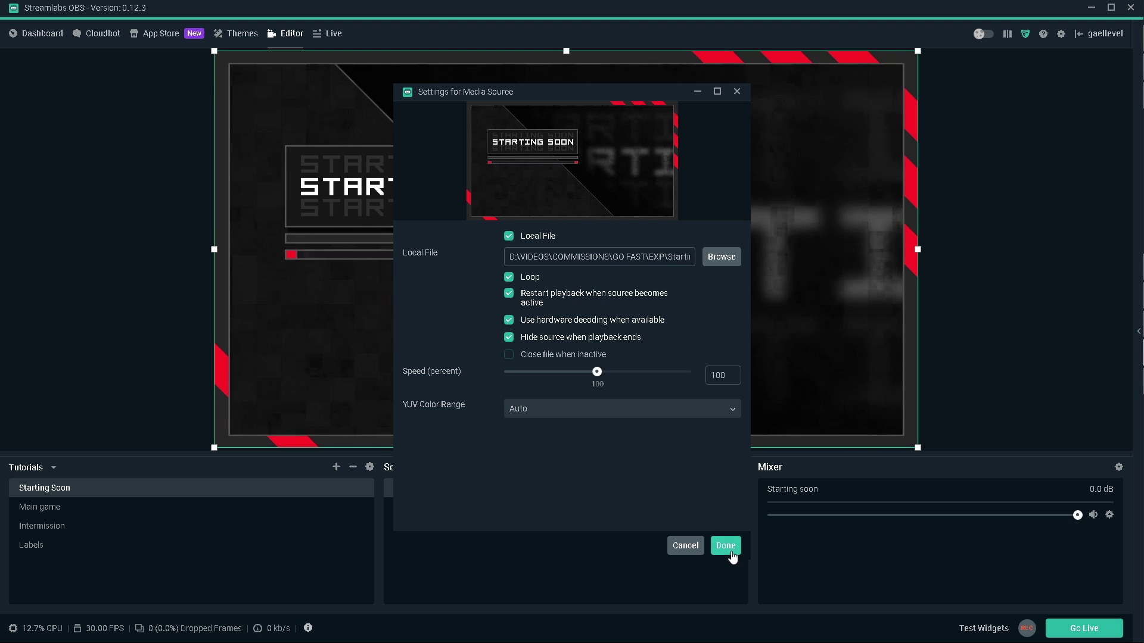
pyautogui.click(725, 546)
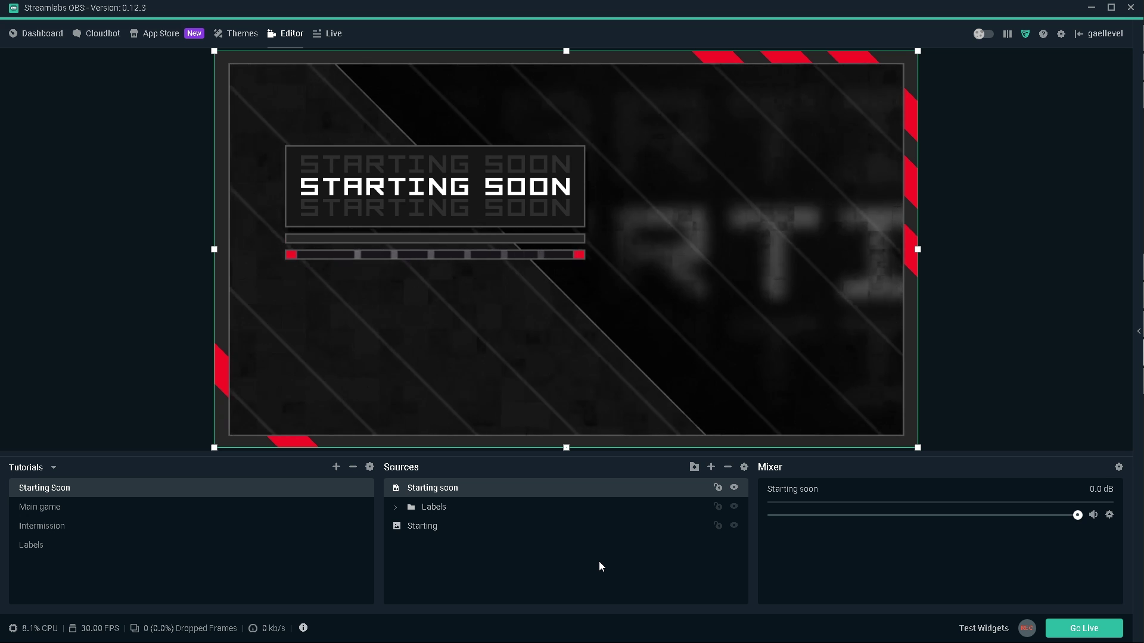
# Switch to the Main game scene.
pyautogui.click(46, 508)
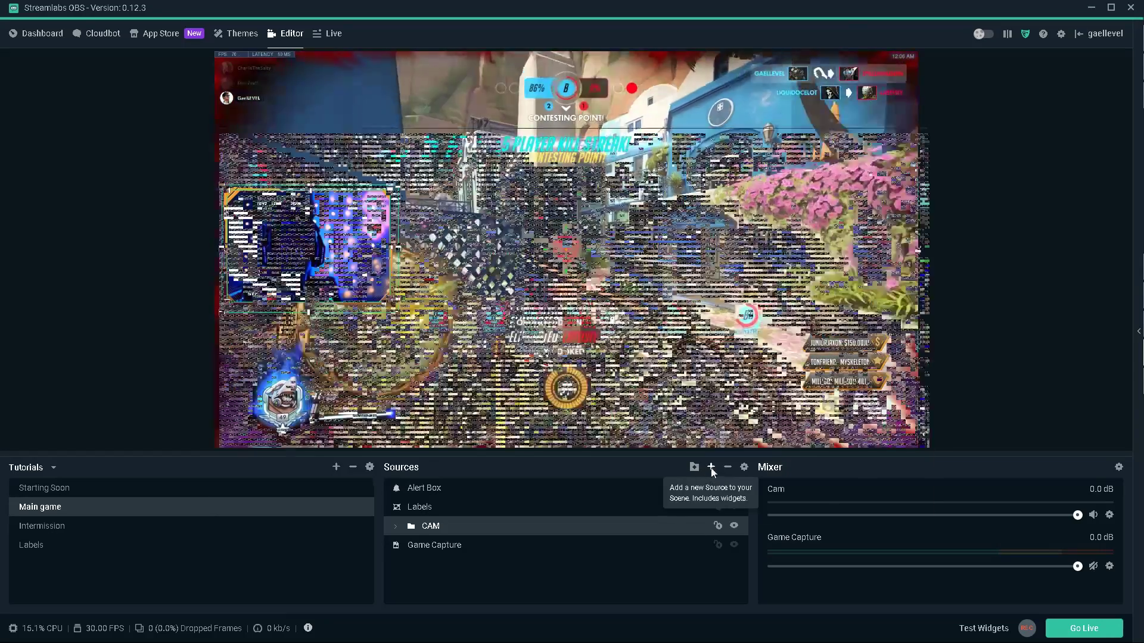
pyautogui.click(711, 467)
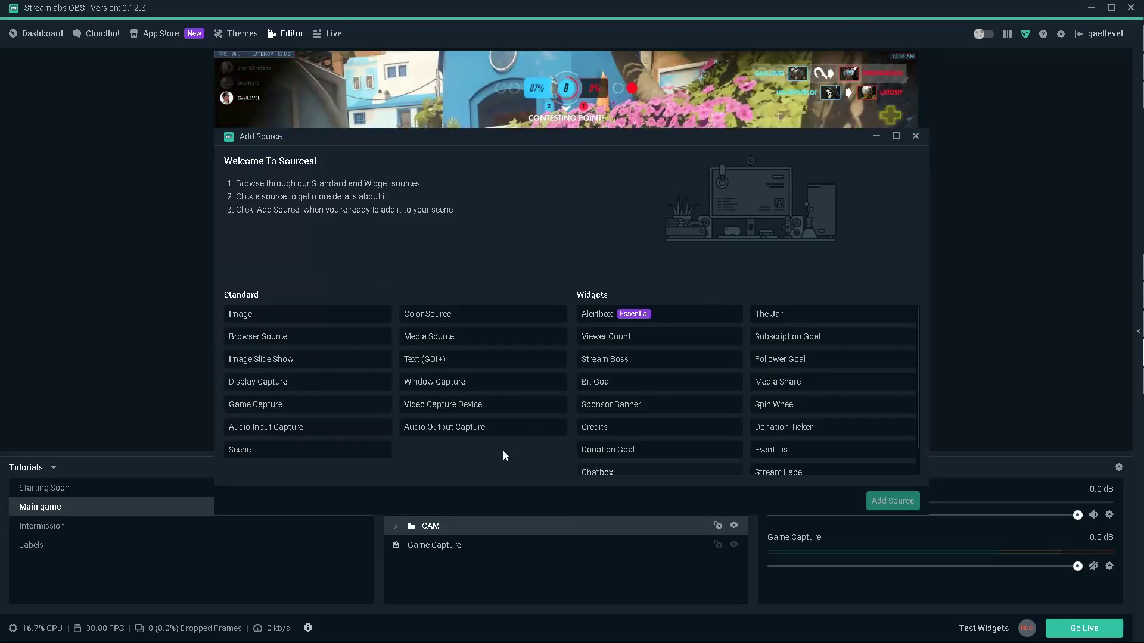
pyautogui.click(274, 411)
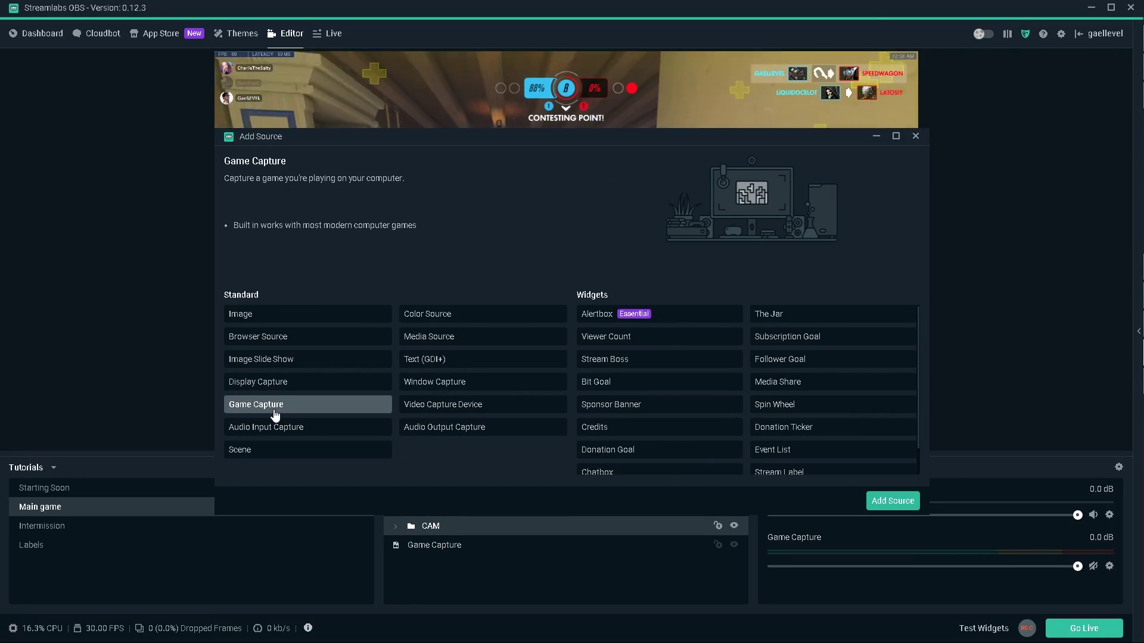
pyautogui.click(915, 136)
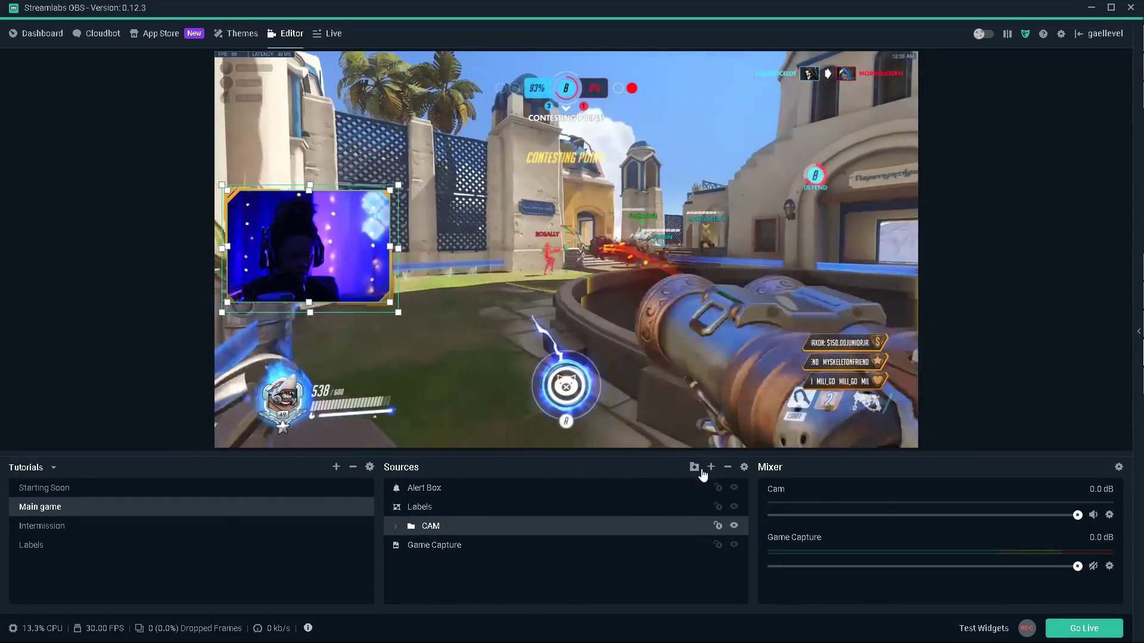
# Remove the CAM folder and its items from the Main game scene's sources.
pyautogui.click(727, 467)
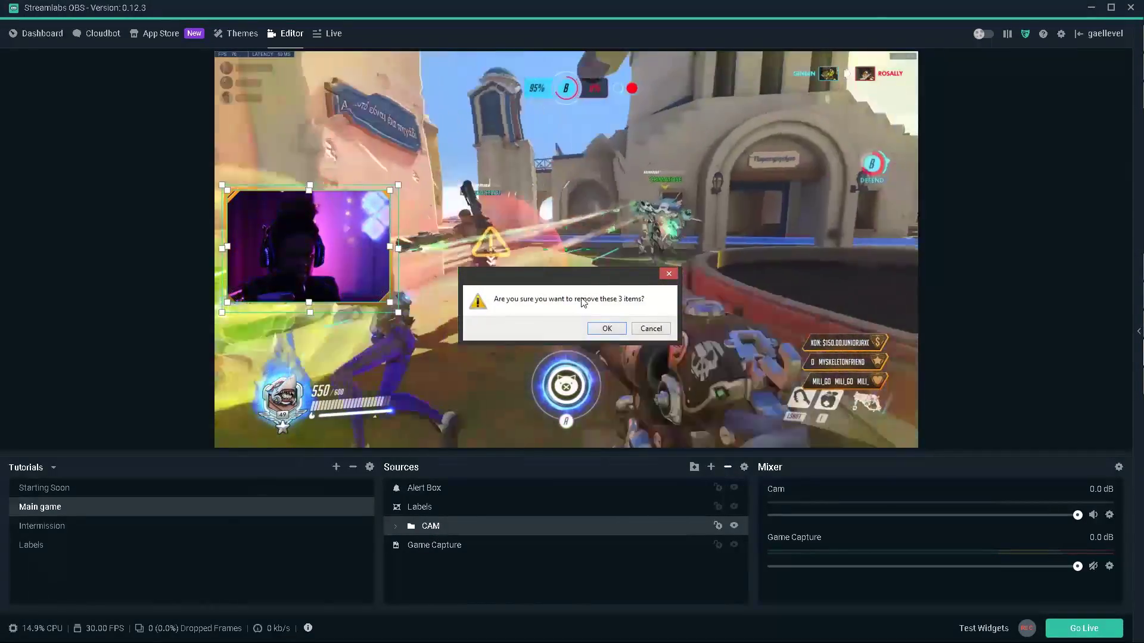
pyautogui.click(605, 330)
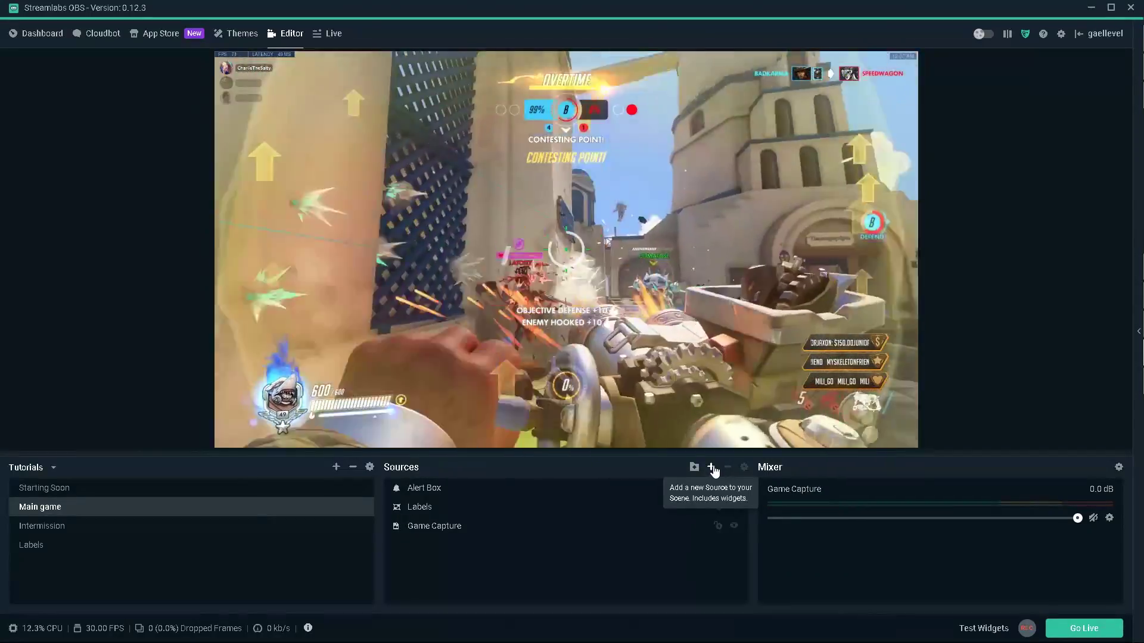
# Add a new Image source named "Logo" to the Main game scene.
pyautogui.click(711, 468)
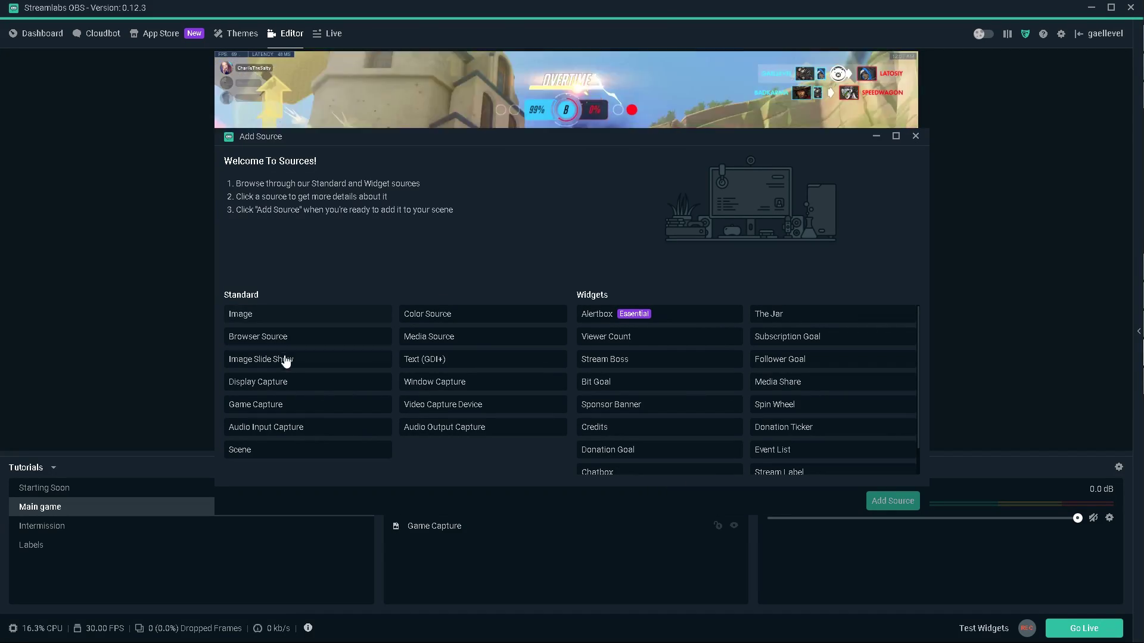
pyautogui.doubleClick(283, 314)
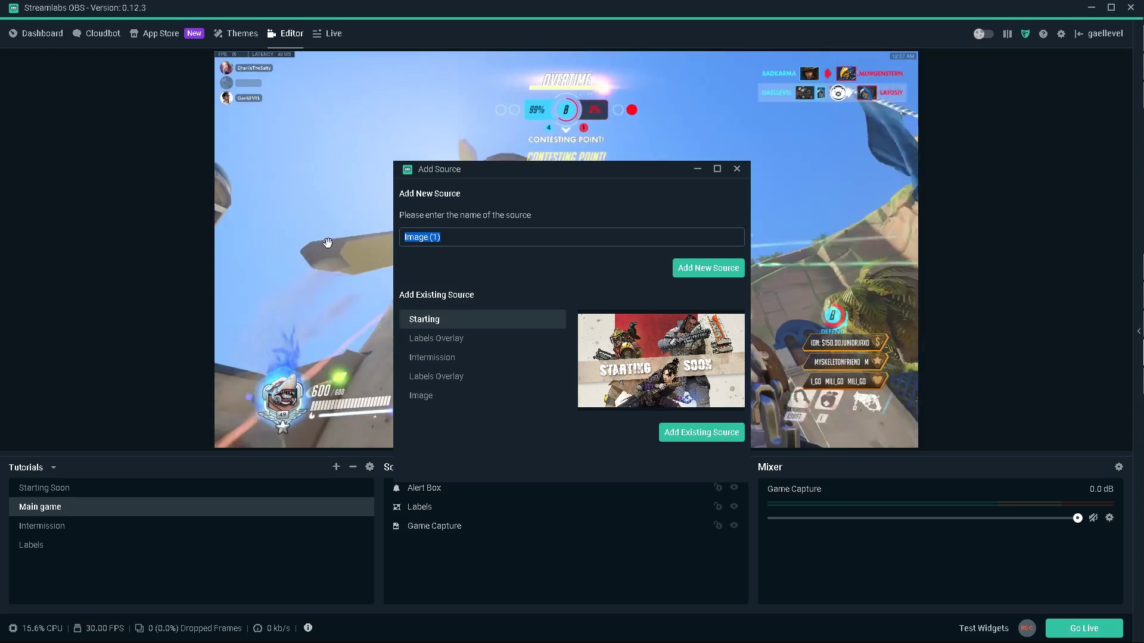
pyautogui.write('Logo')
pyautogui.click(705, 269)
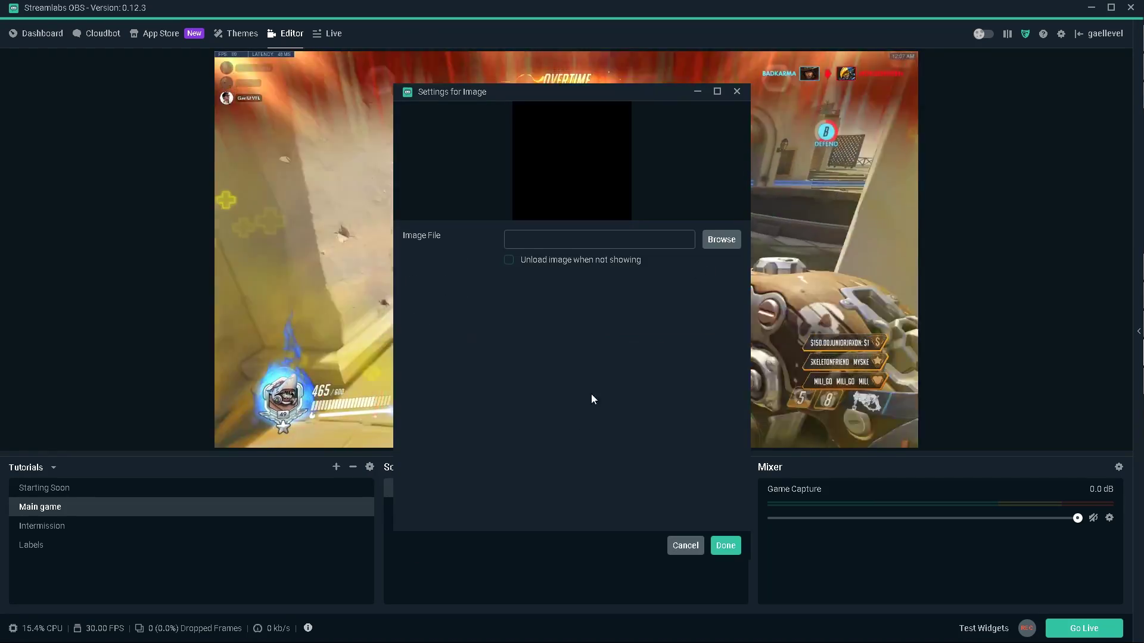
# Load Cam-Overlay-2.png from the GO FAST folder's PNG subfolder into the image source and place the overlay near the canvas's left edge.
pyautogui.click(720, 242)
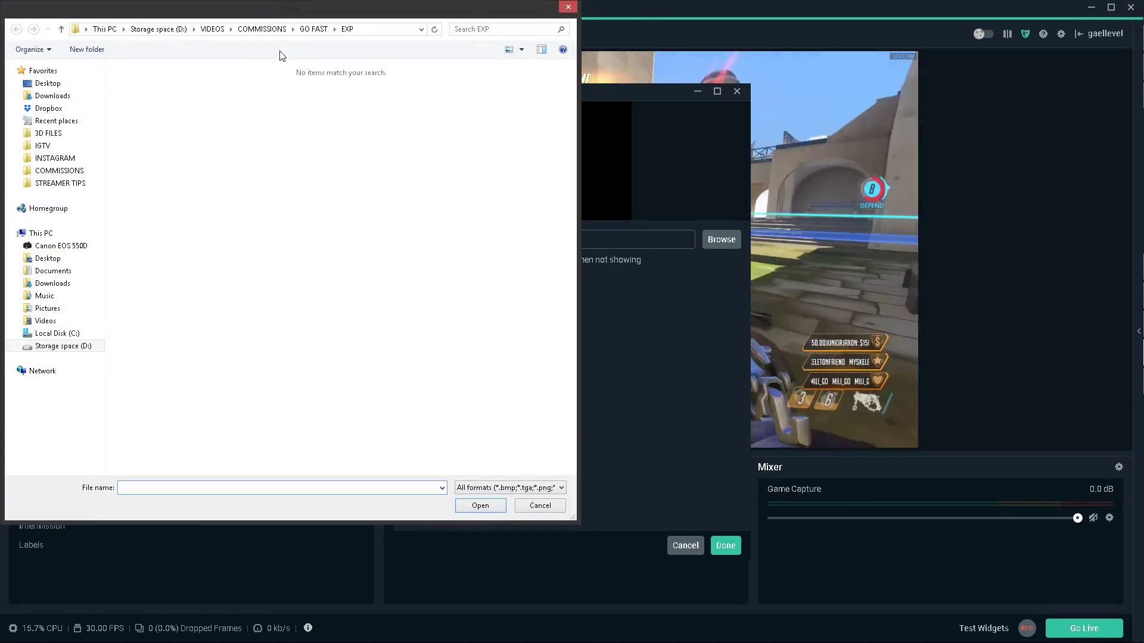
pyautogui.click(313, 29)
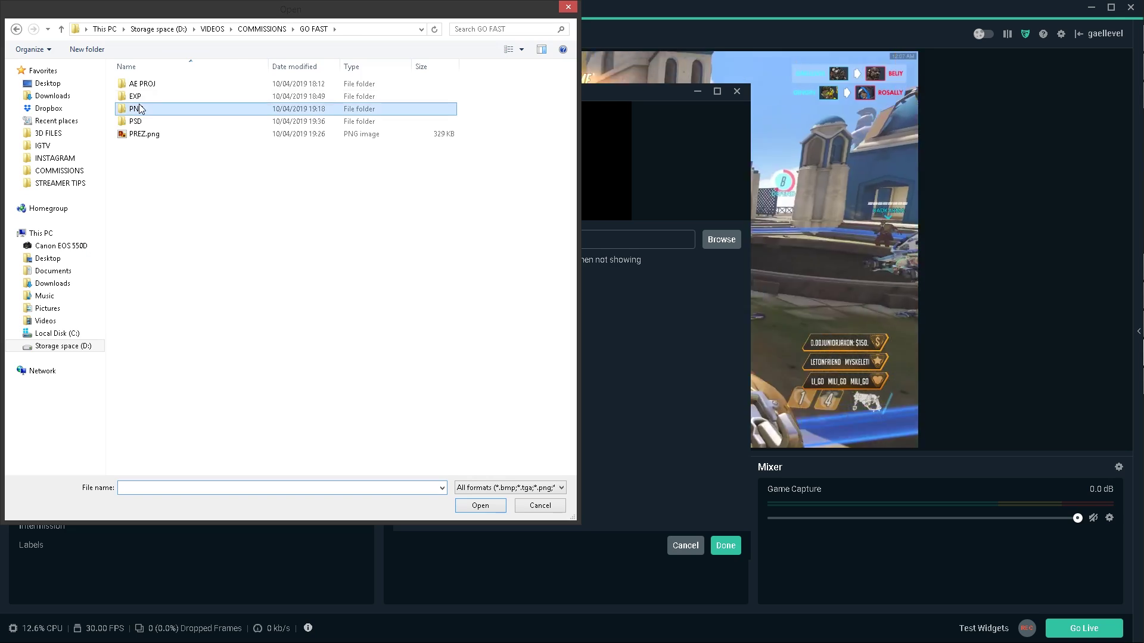
pyautogui.doubleClick(139, 108)
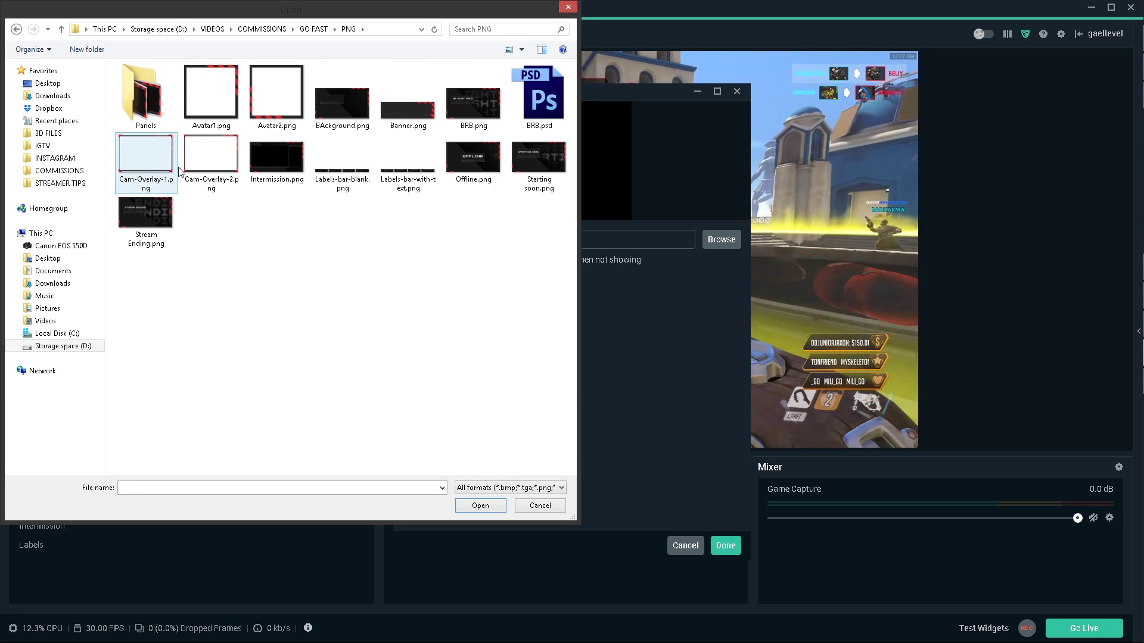
pyautogui.click(211, 158)
pyautogui.doubleClick(211, 158)
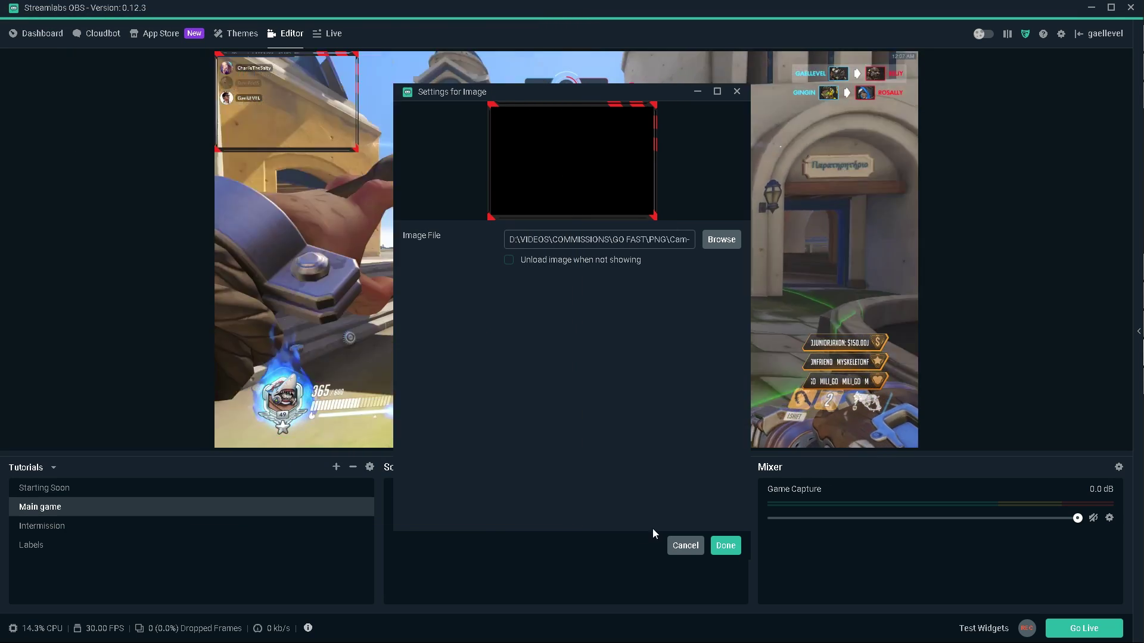
pyautogui.click(730, 546)
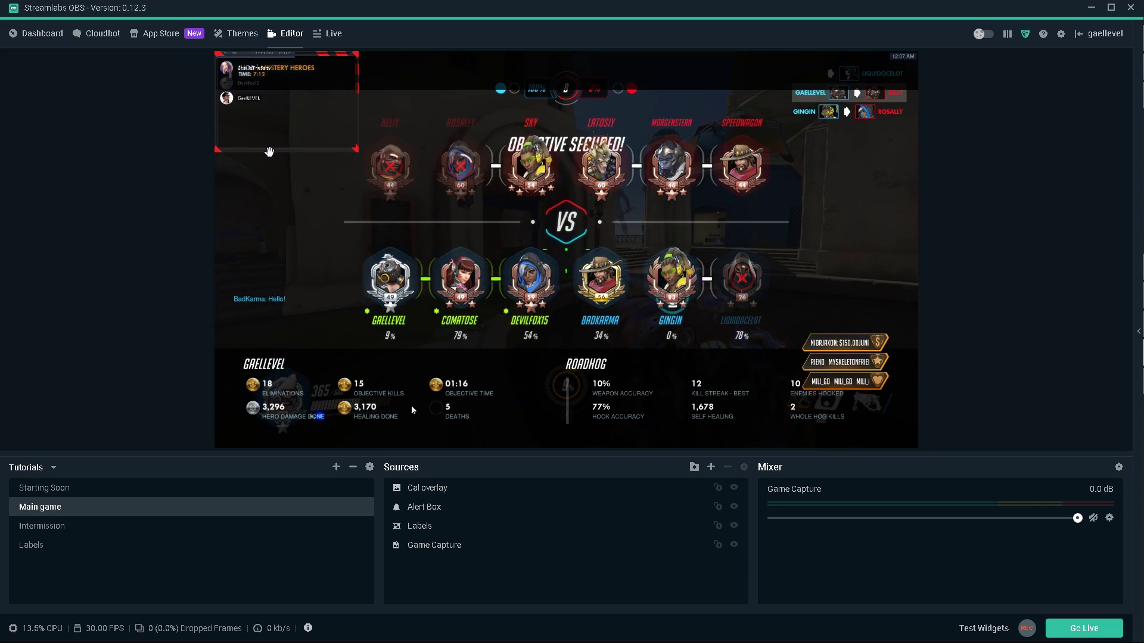
pyautogui.moveTo(237, 150); pyautogui.dragTo(257, 282)
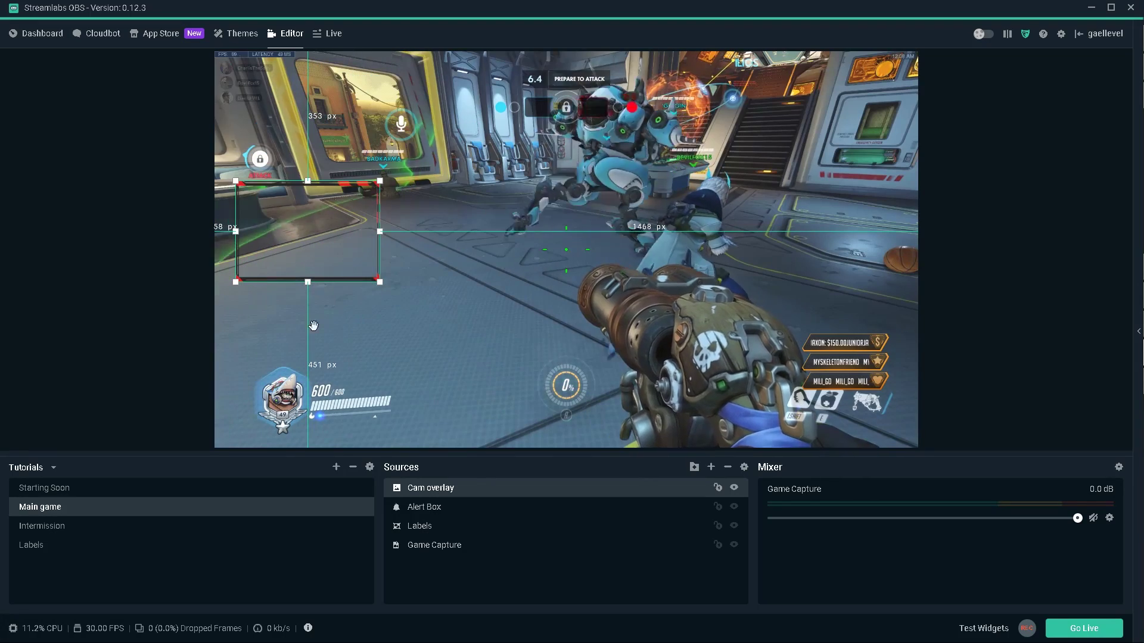
# Add a new Video Capture Device source named "Cam" with its default settings and place the feed inside the cam overlay frame.
pyautogui.click(711, 468)
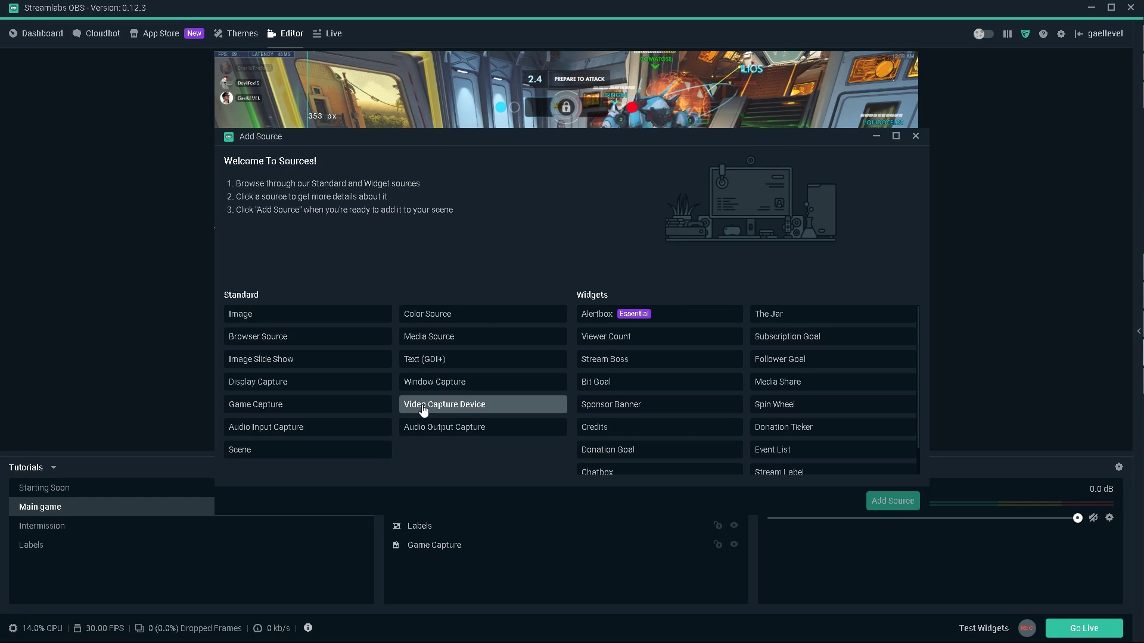
pyautogui.click(424, 411)
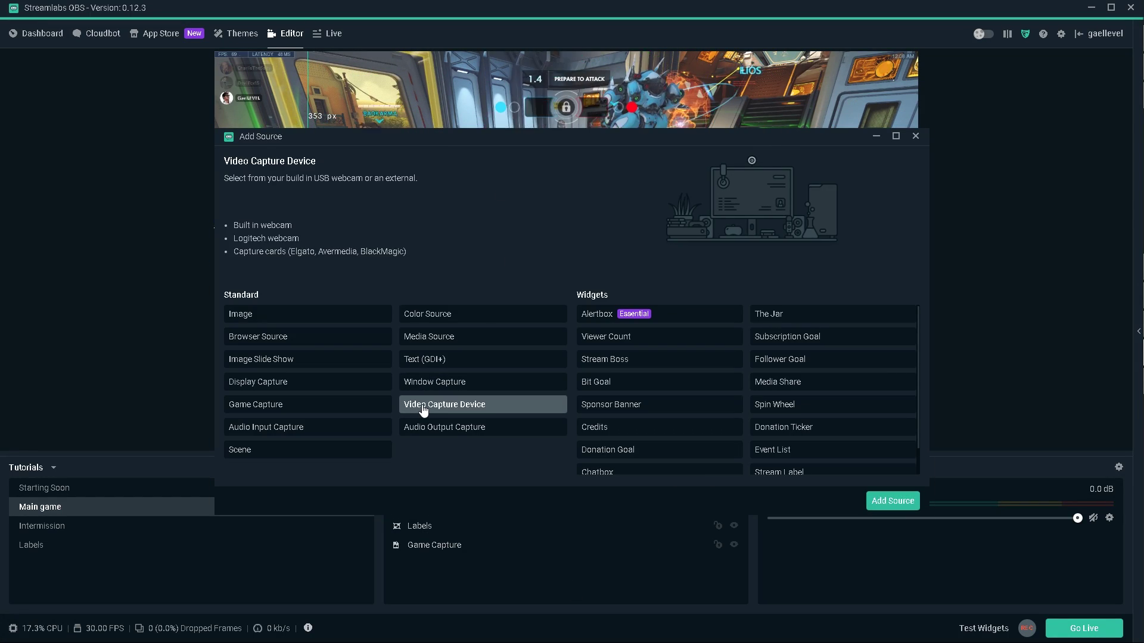
pyautogui.click(884, 506)
pyautogui.write('Cam')
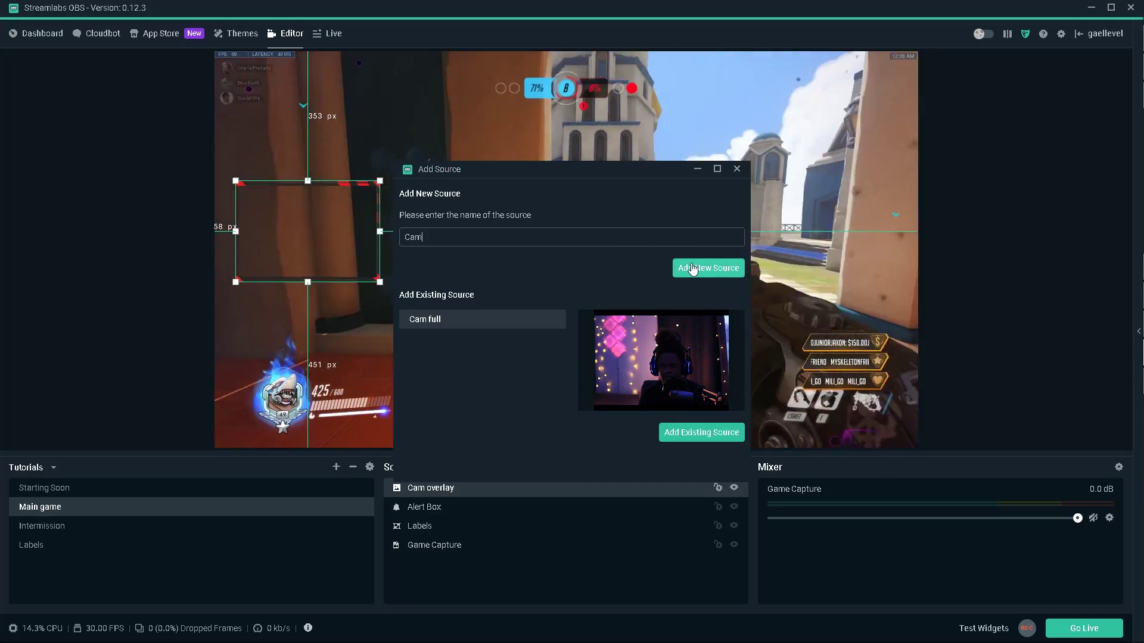
pyautogui.click(692, 268)
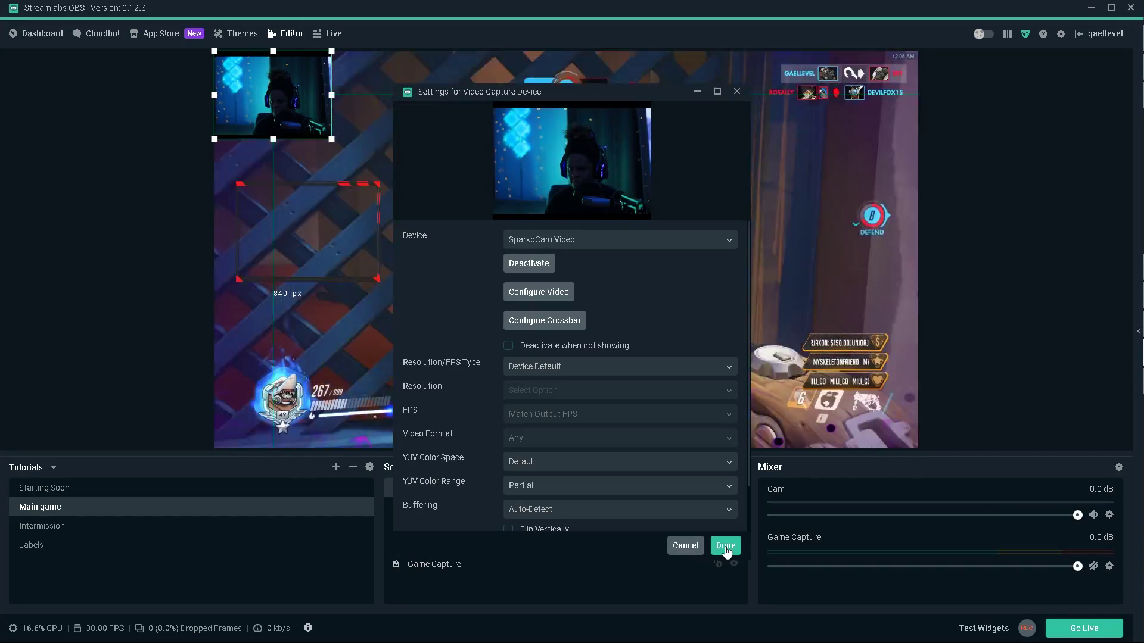
pyautogui.click(725, 544)
pyautogui.moveTo(263, 86); pyautogui.dragTo(294, 210)
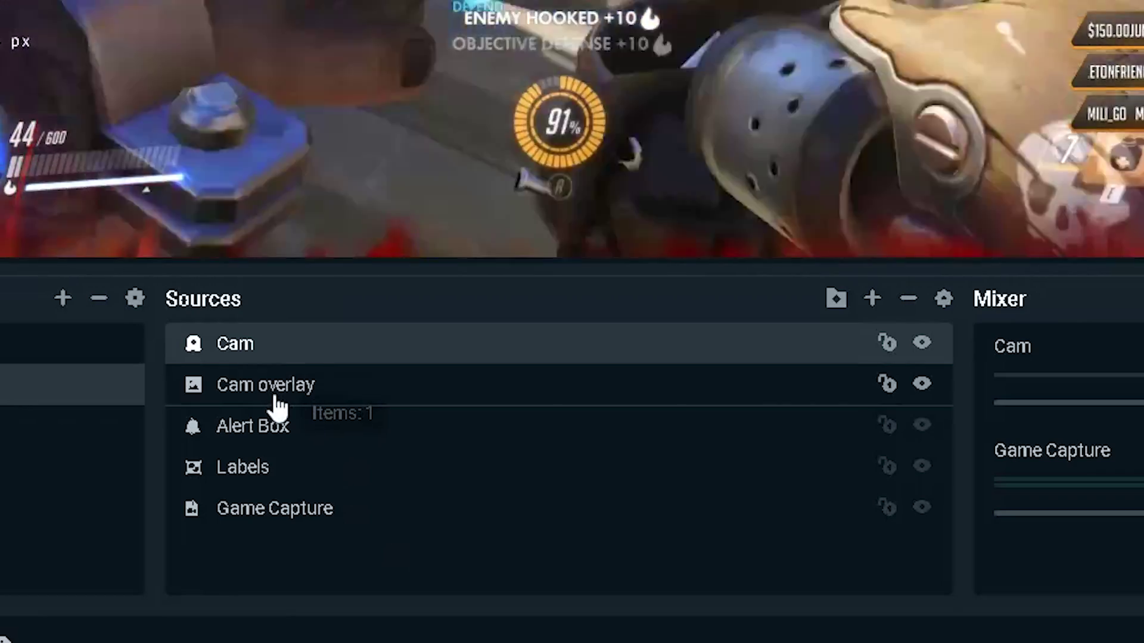
# Stack the Cam source directly beneath Cam overlay and turn its visibility on.
pyautogui.moveTo(274, 334); pyautogui.dragTo(264, 420)
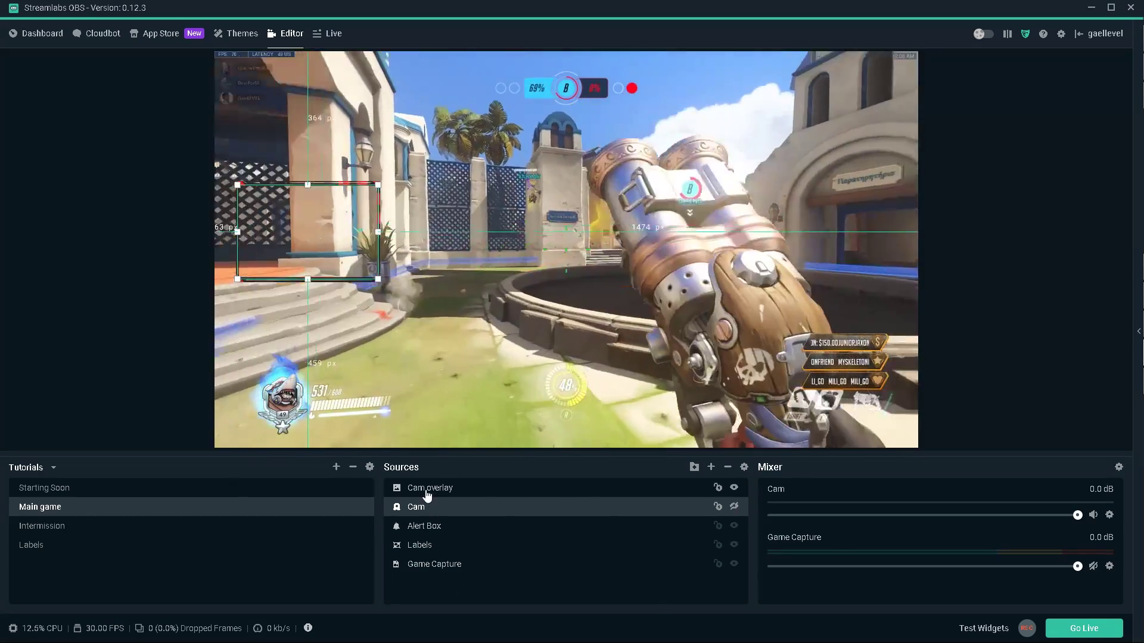
pyautogui.click(441, 489)
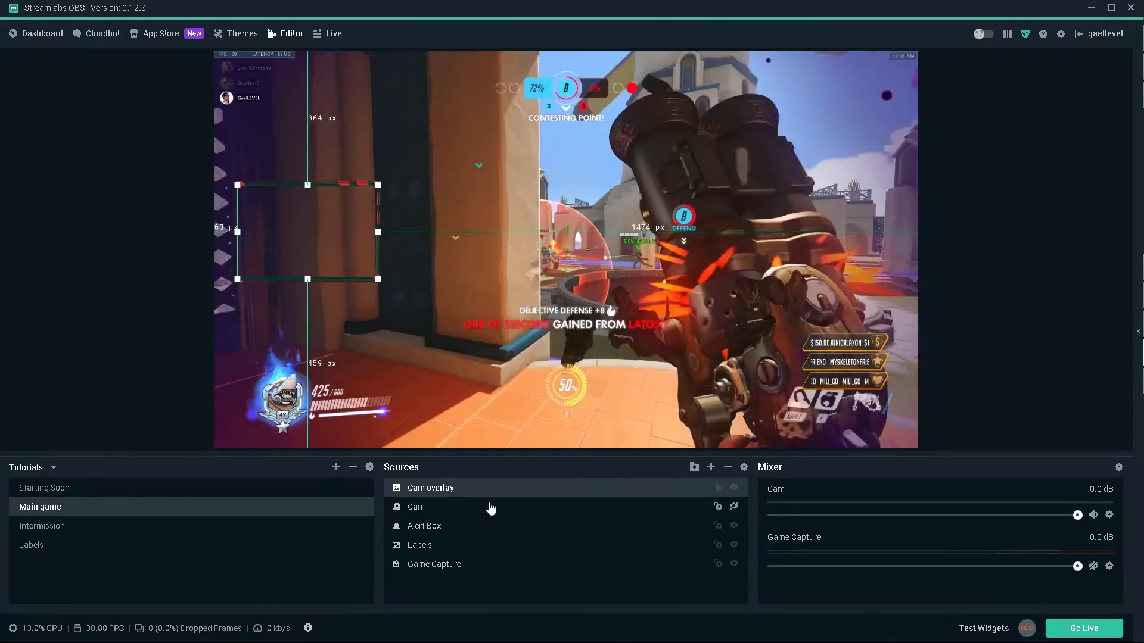
pyautogui.click(488, 507)
pyautogui.click(735, 507)
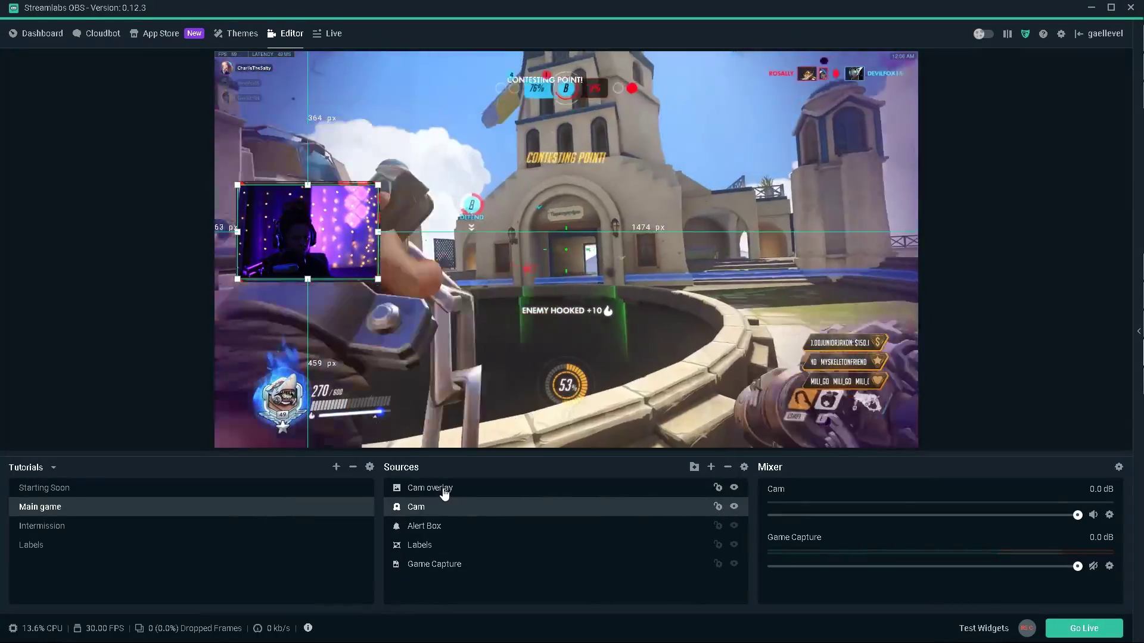
# Group Cam overlay and Cam into a folder named "Camera" and shift the group slightly down on the canvas.
pyautogui.click(444, 494)
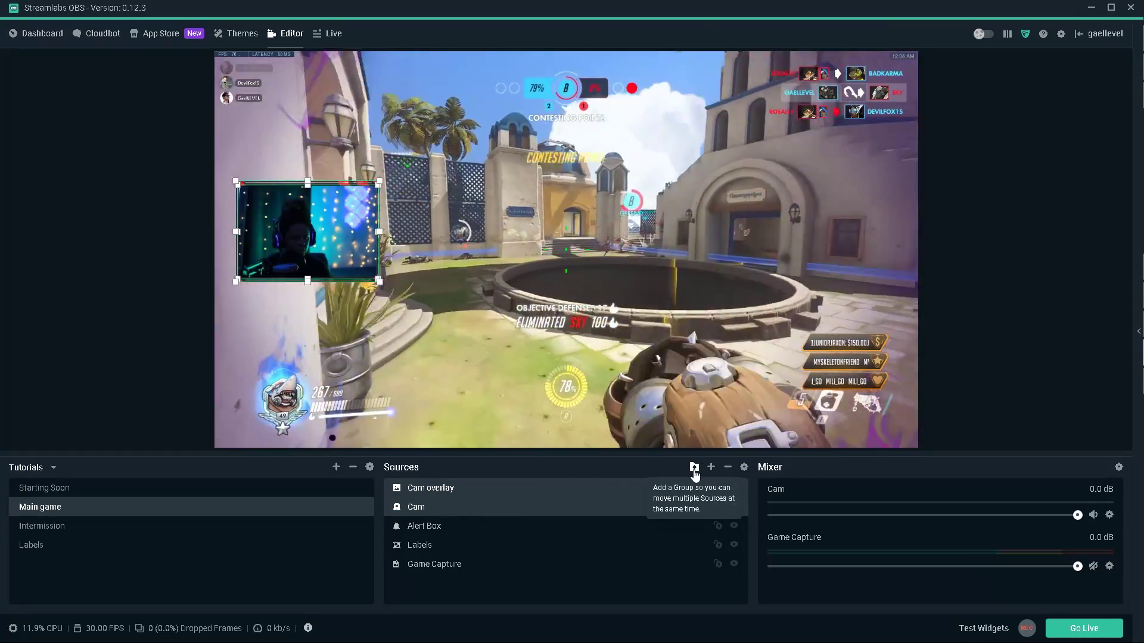
pyautogui.click(694, 468)
pyautogui.moveTo(510, 312); pyautogui.dragTo(409, 302)
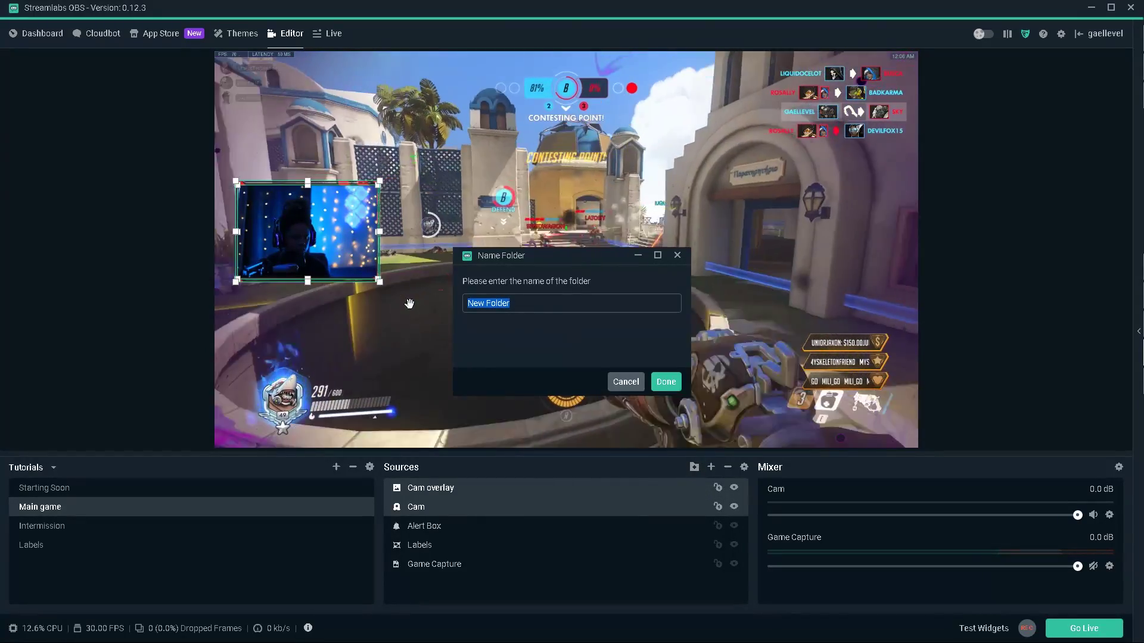
pyautogui.write('Camera')
pyautogui.press('Return')
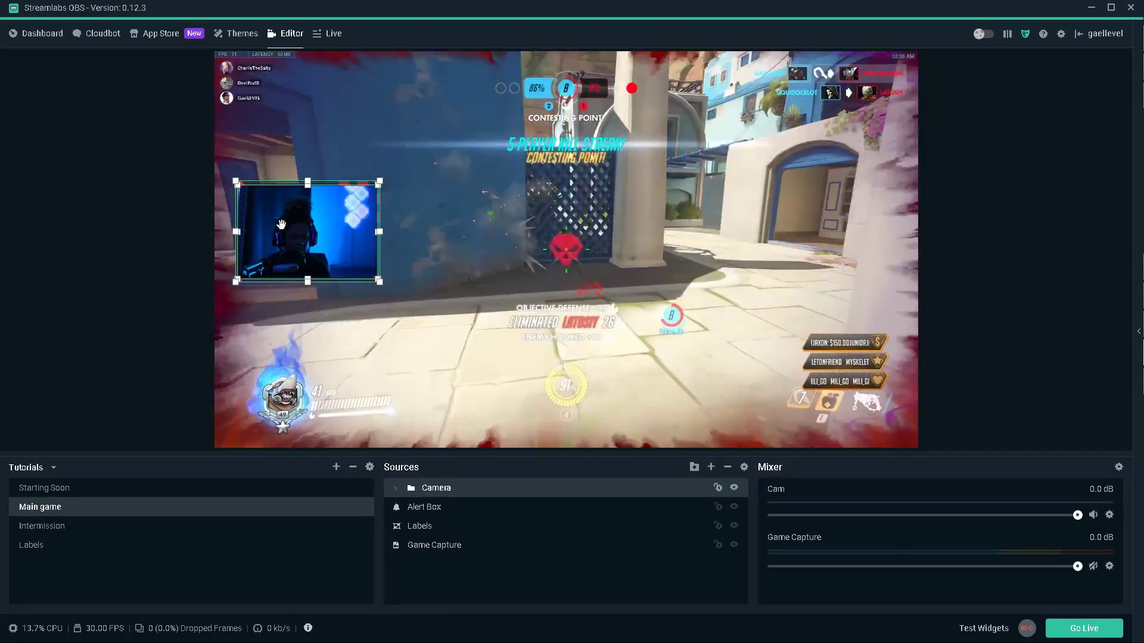
pyautogui.moveTo(281, 230)
pyautogui.mouseDown()
pyautogui.moveTo(319, 221)
pyautogui.moveTo(607, 335)
pyautogui.moveTo(679, 144)
pyautogui.moveTo(666, 327)
pyautogui.moveTo(270, 272)
pyautogui.moveTo(283, 238)
pyautogui.mouseUp()
pyautogui.click(126, 449)
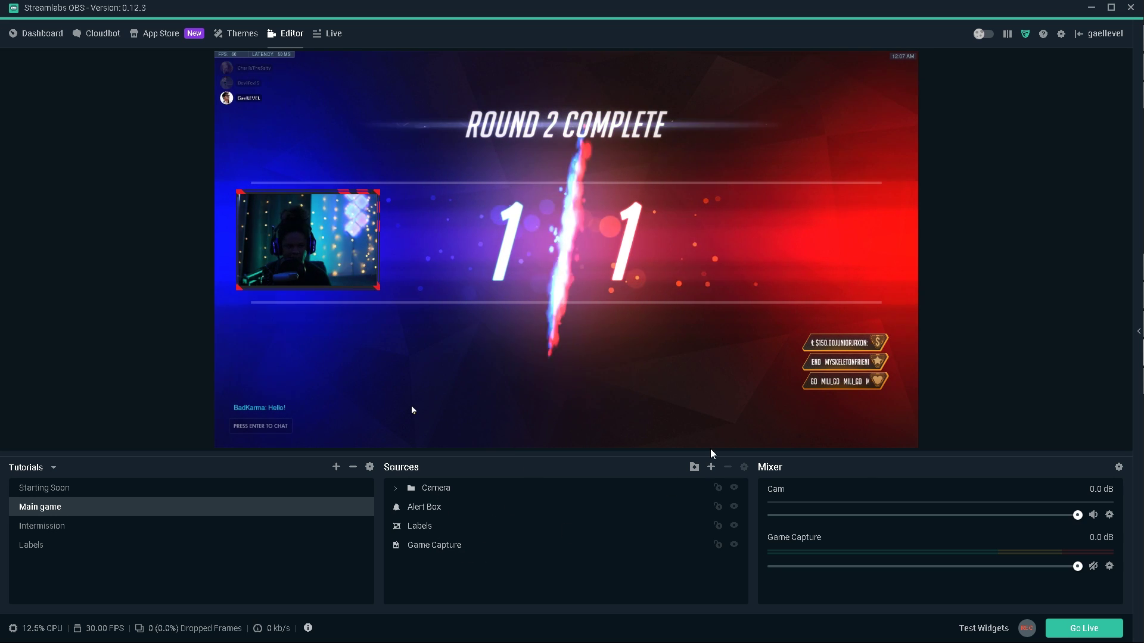
# Add a new Image source named "lab bar" to the Main game scene.
pyautogui.click(710, 467)
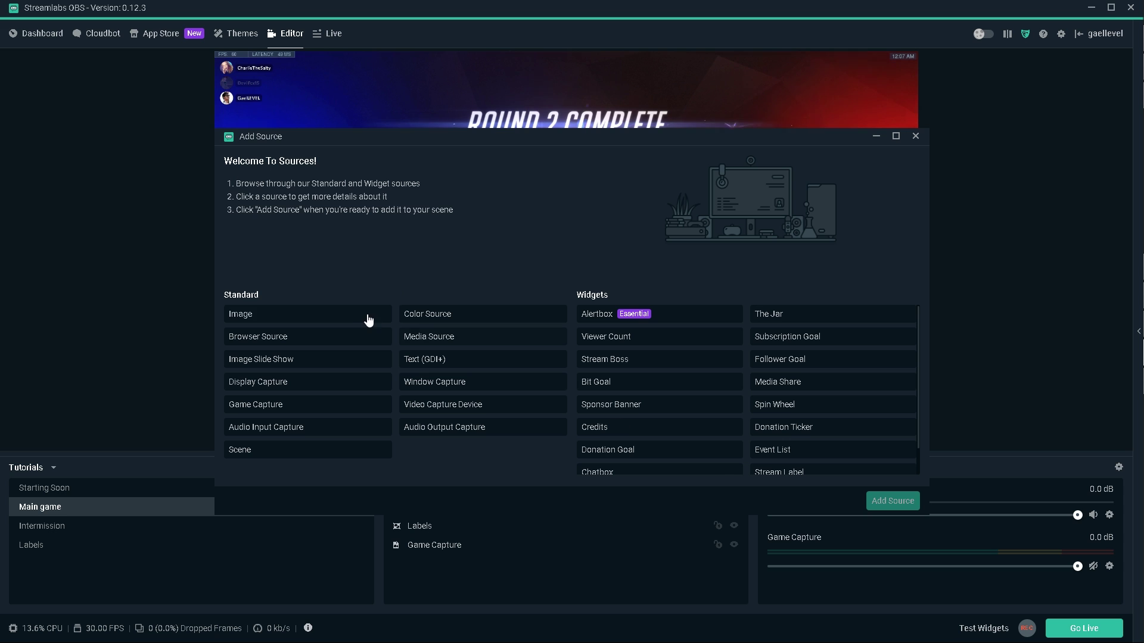
pyautogui.click(892, 502)
pyautogui.doubleClick(398, 237)
pyautogui.write('lab bar')
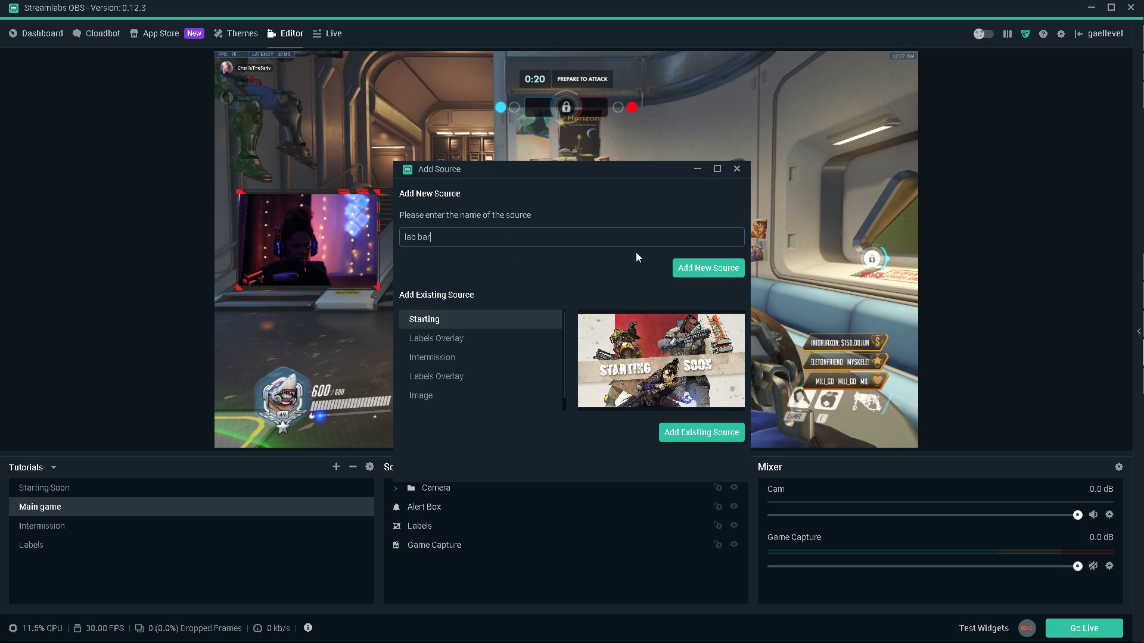
pyautogui.click(709, 268)
# Load Labels-bar-with-text.png from the PNG folder into the lab bar source and finish its settings.
pyautogui.click(719, 239)
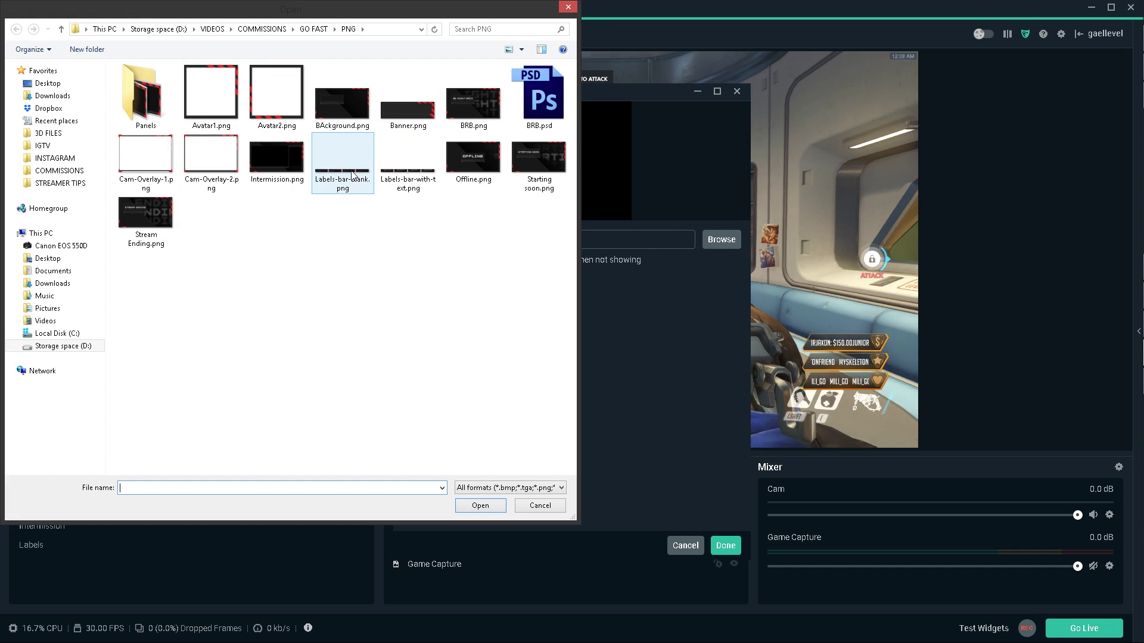
pyautogui.click(341, 195)
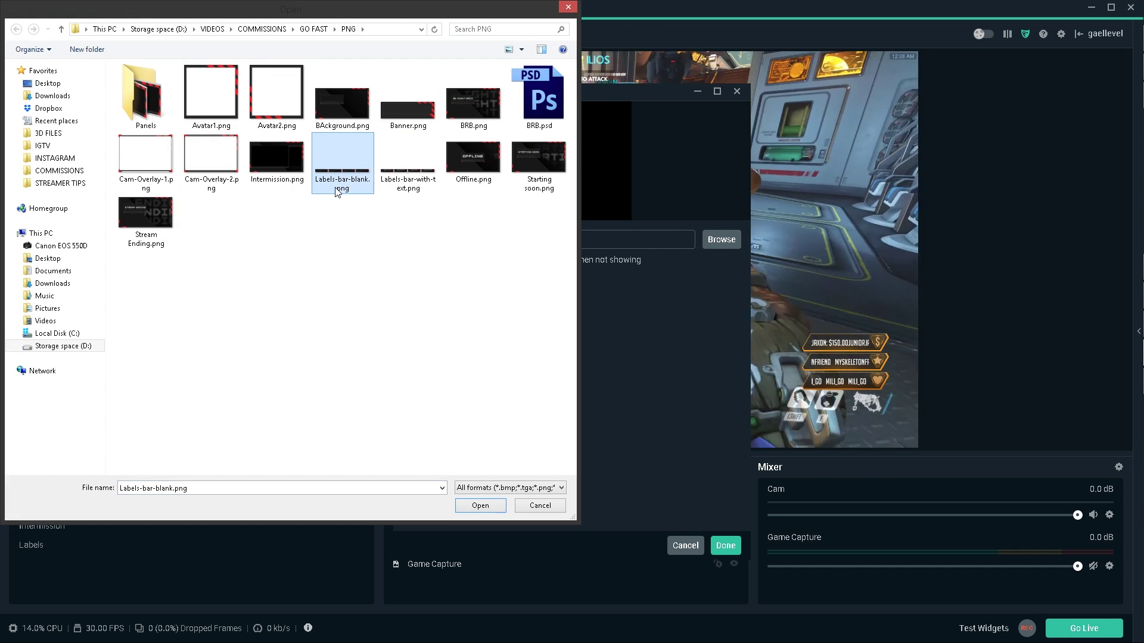
pyautogui.doubleClick(408, 191)
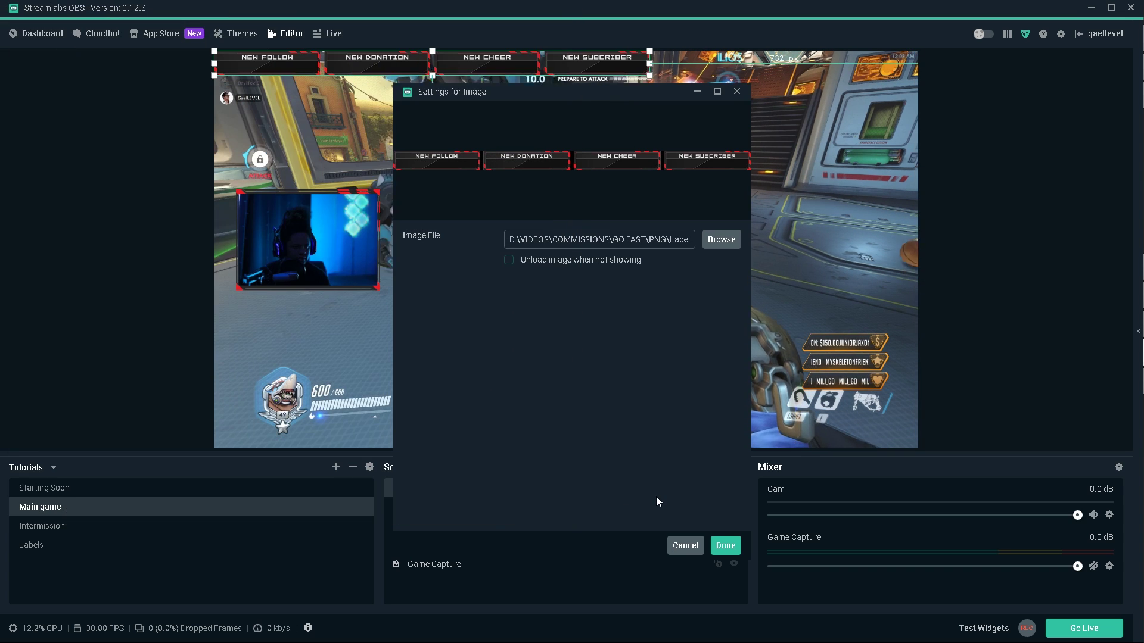
pyautogui.click(726, 546)
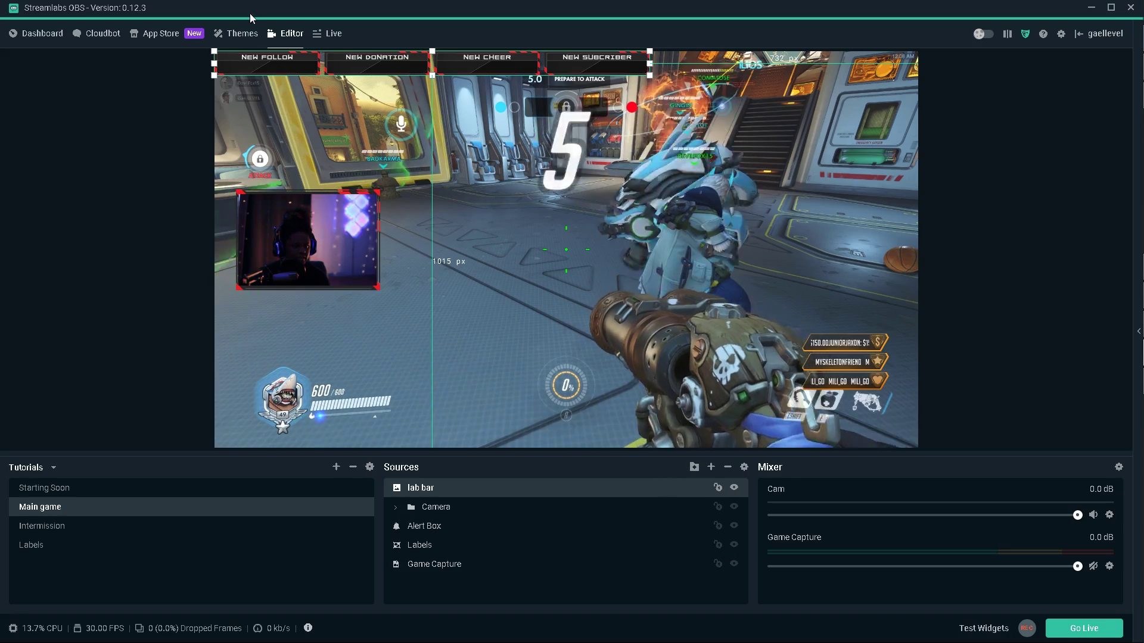
# Shrink the lab bar, place it along the canvas's bottom edge and center it horizontally.
pyautogui.moveTo(397, 193); pyautogui.dragTo(422, 374)
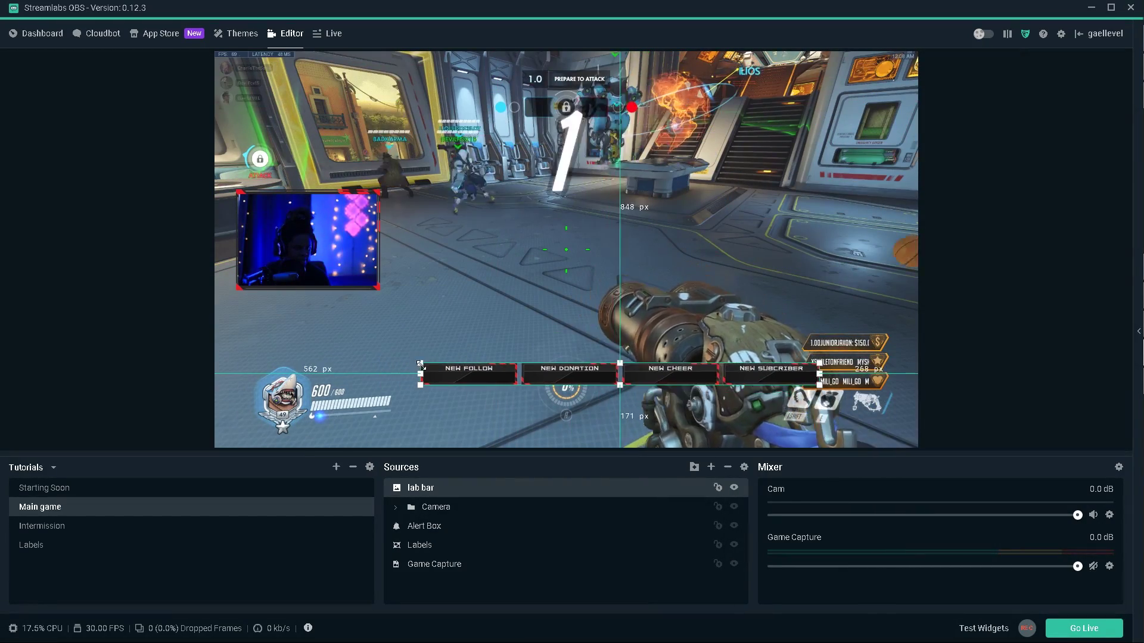
pyautogui.moveTo(502, 371); pyautogui.dragTo(455, 438)
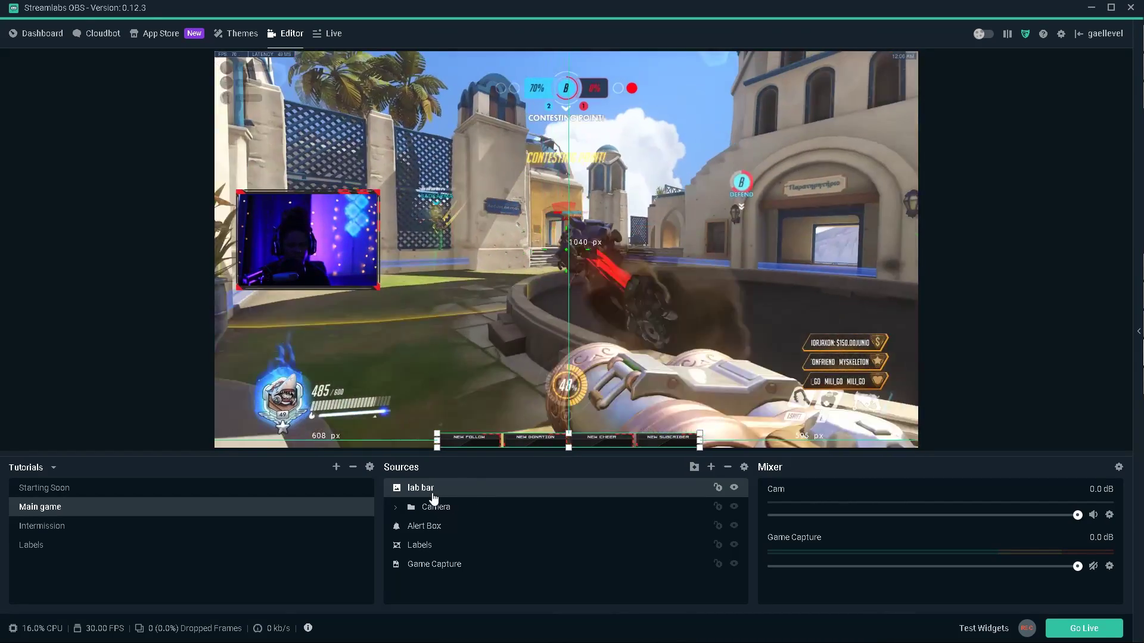
pyautogui.rightClick(433, 495)
pyautogui.moveTo(535, 345)
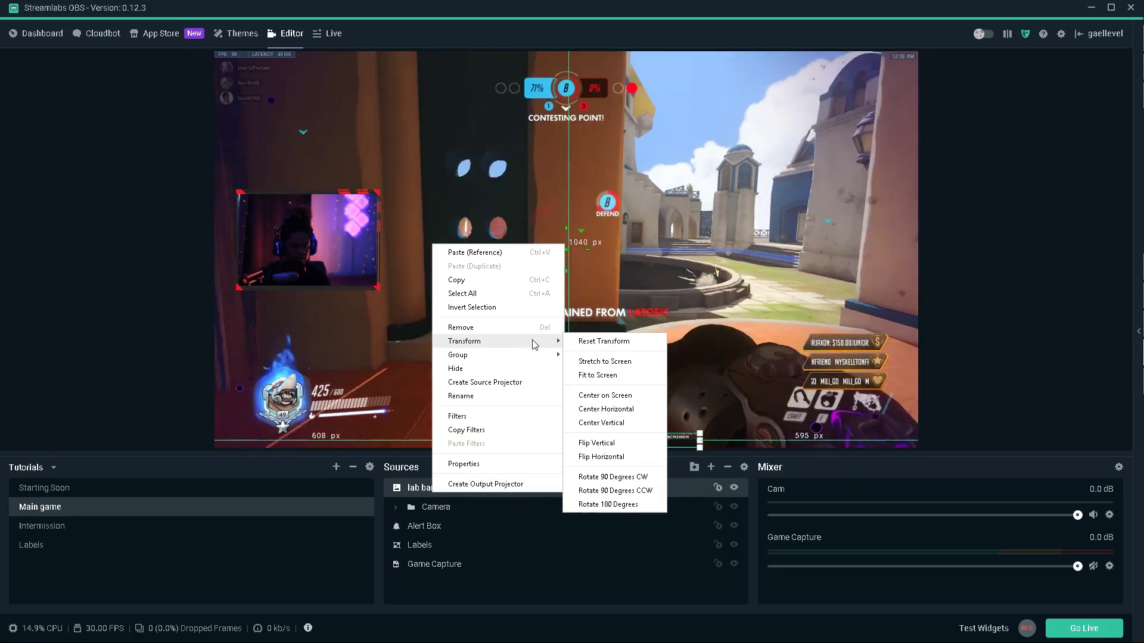
pyautogui.click(624, 413)
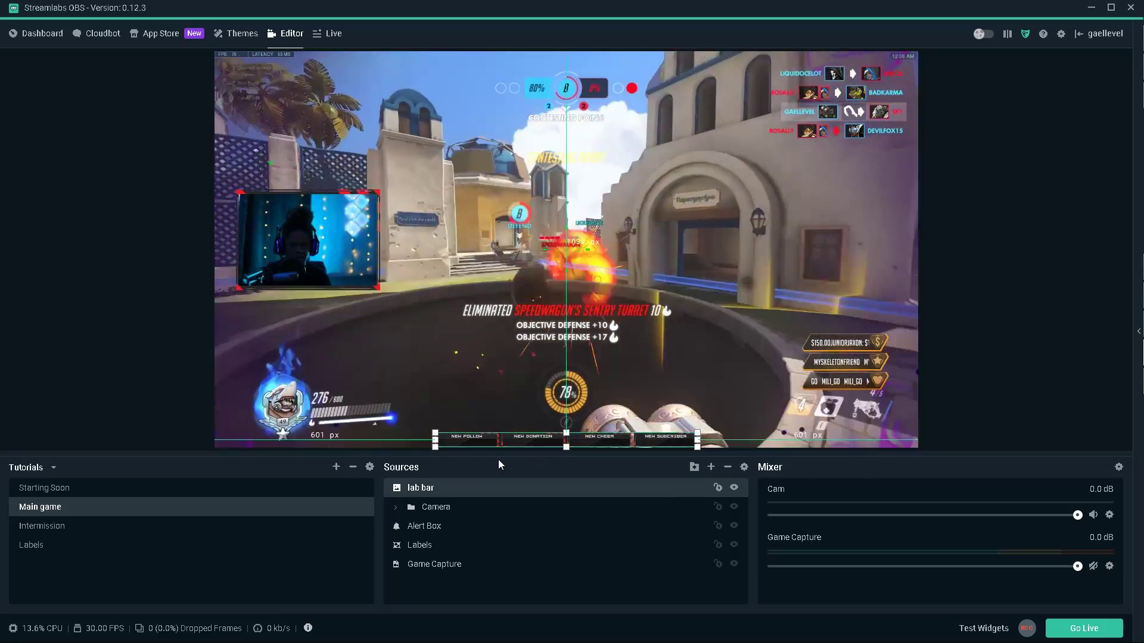
# Nudge the lab bar slightly upward from the canvas's bottom edge.
pyautogui.press('Up')
pyautogui.press('Up')
pyautogui.press('Up')
pyautogui.press('Up')
pyautogui.press('Up')
pyautogui.press('Up')
pyautogui.press('Up')
pyautogui.press('Up')
pyautogui.press('Up')
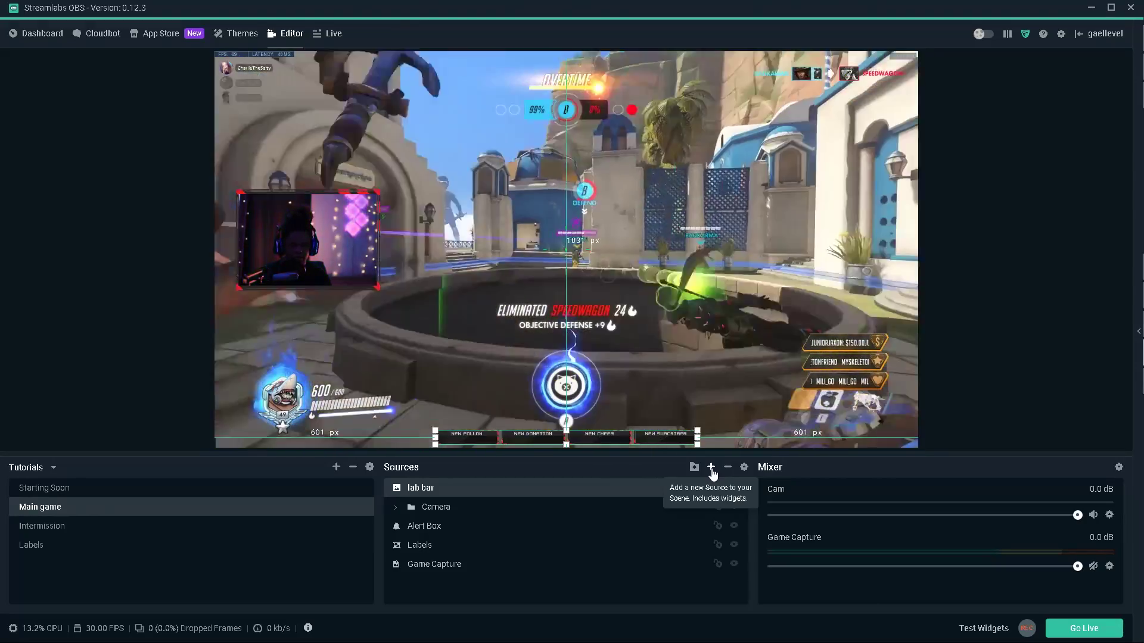
# Add a new Stream Label widget source named "recent followsssss" to the Main game scene.
pyautogui.click(712, 469)
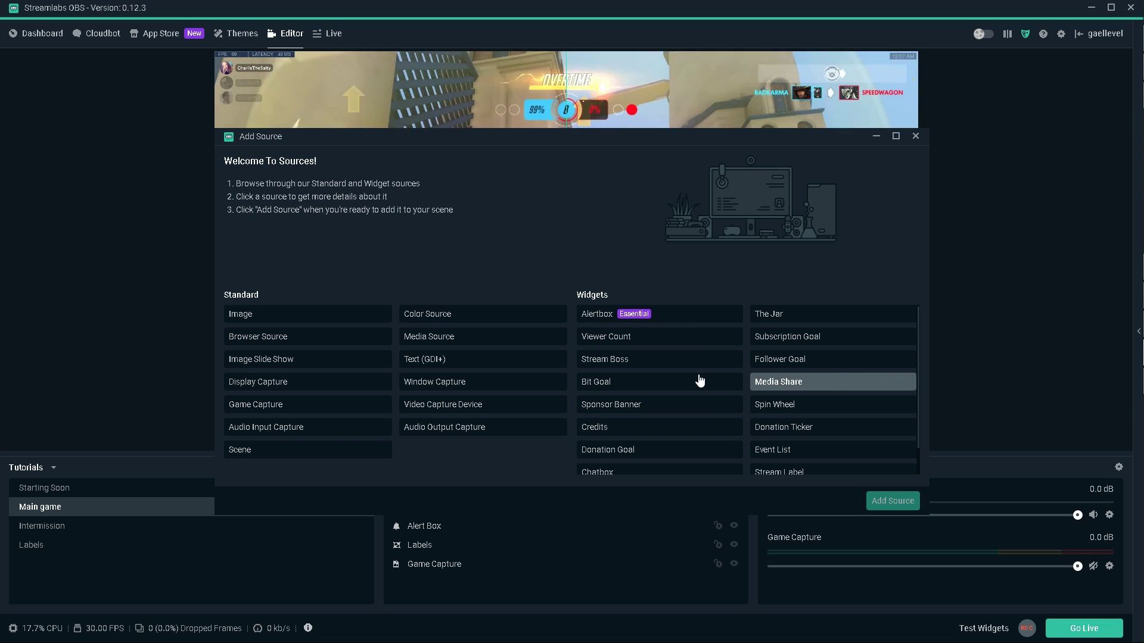
pyautogui.scroll(-1, 715, 381)
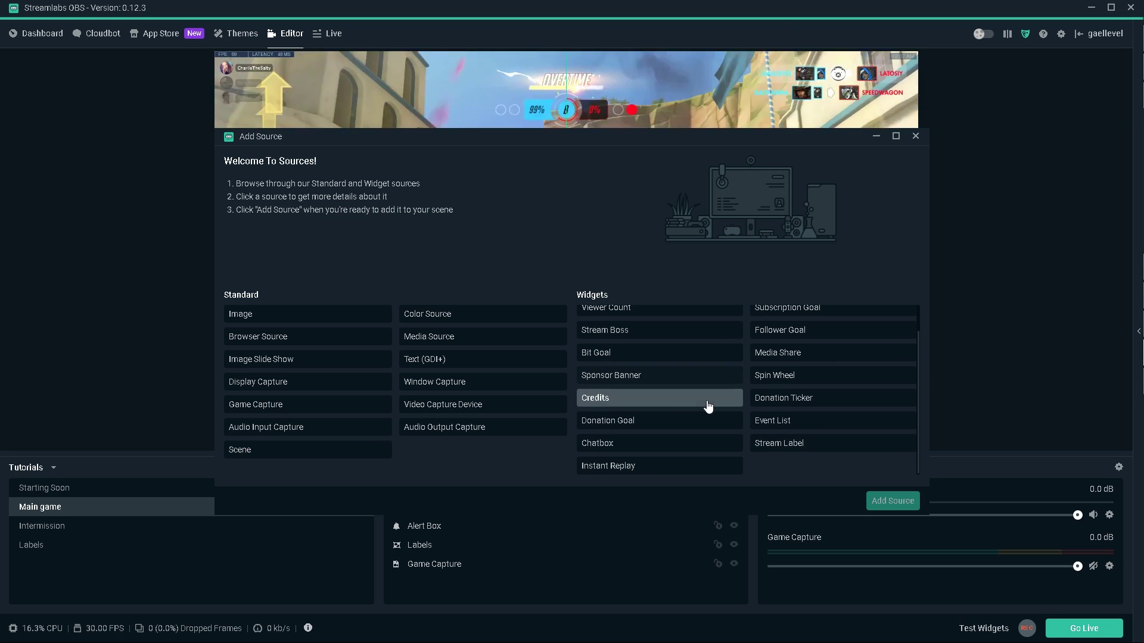
pyautogui.click(799, 450)
pyautogui.click(892, 502)
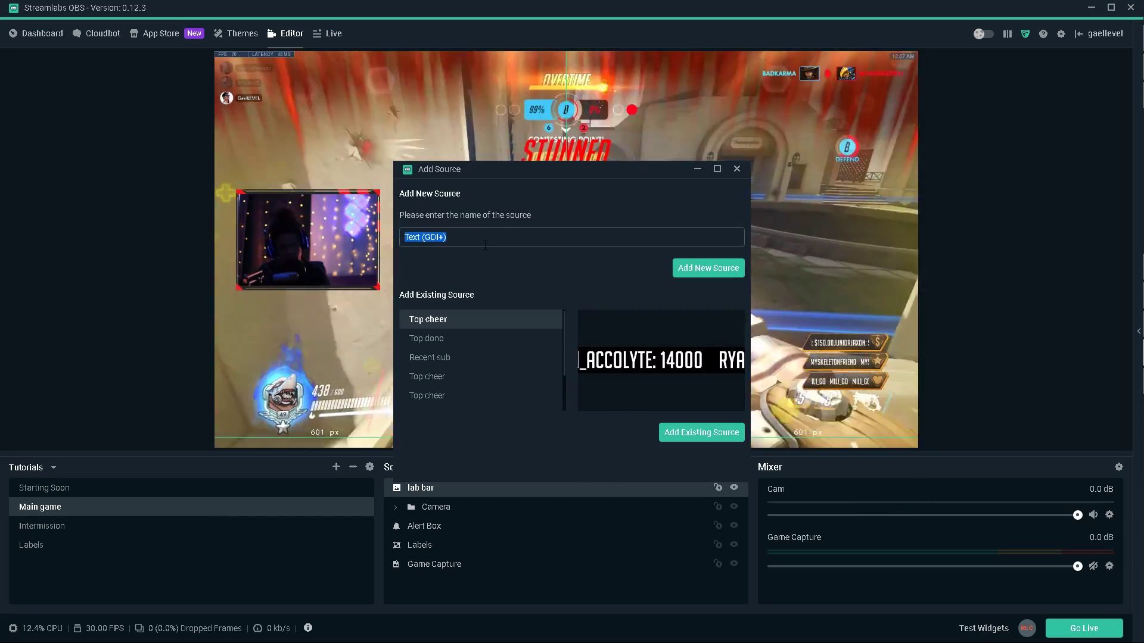
pyautogui.write('re')
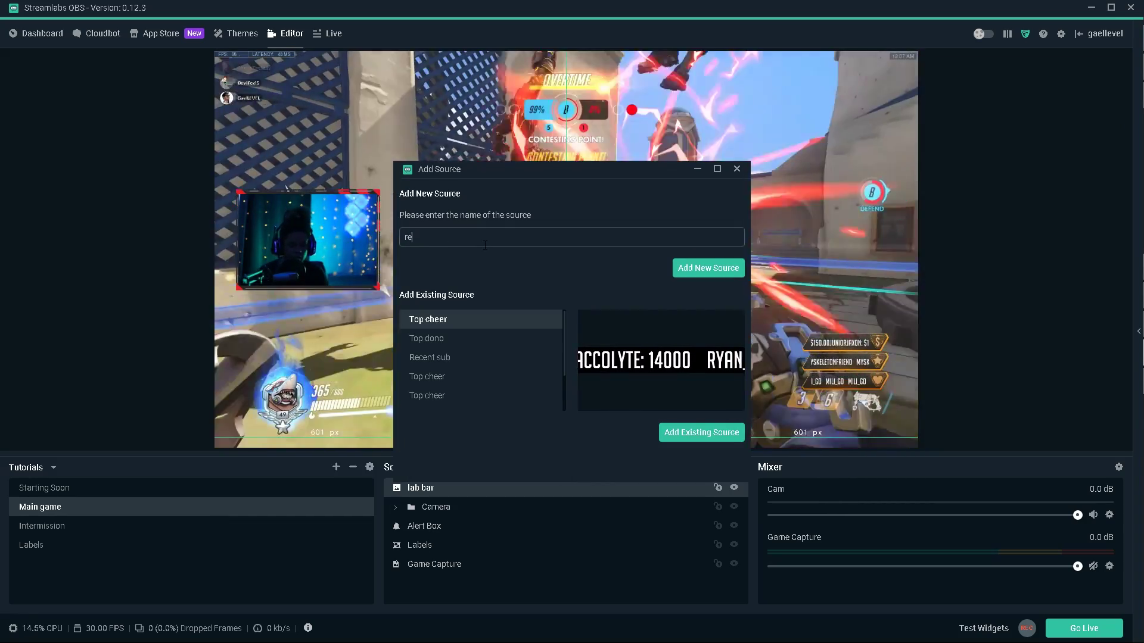
pyautogui.write('cent followsssss')
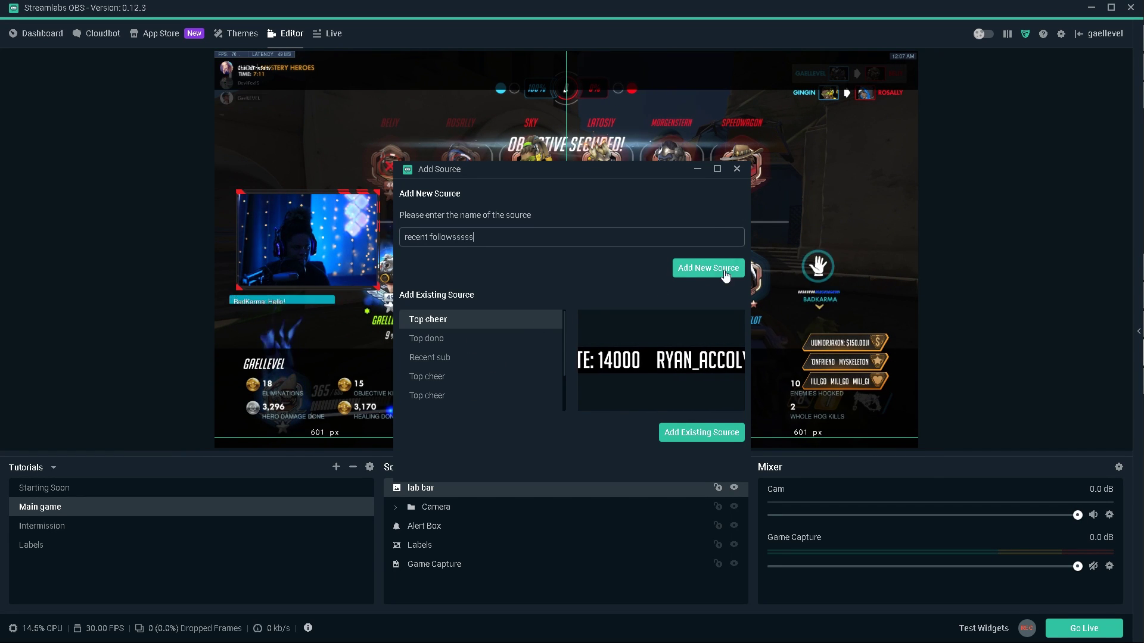
pyautogui.click(690, 273)
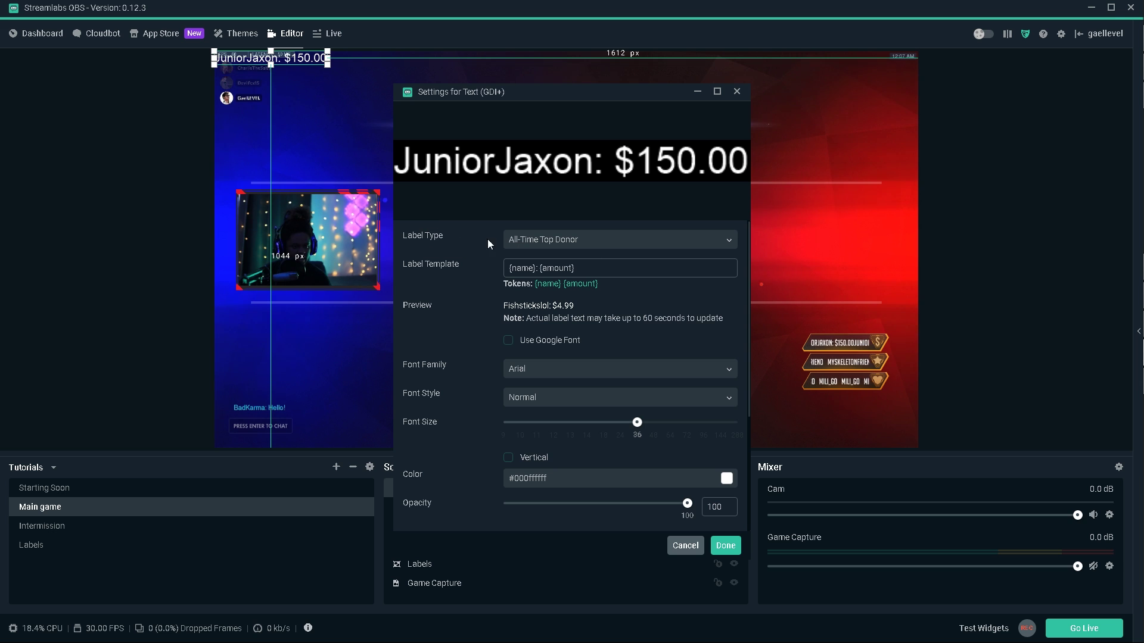
# Set the stream label's type to Most Recent Follower.
pyautogui.click(731, 238)
pyautogui.scroll(-3, 612, 297)
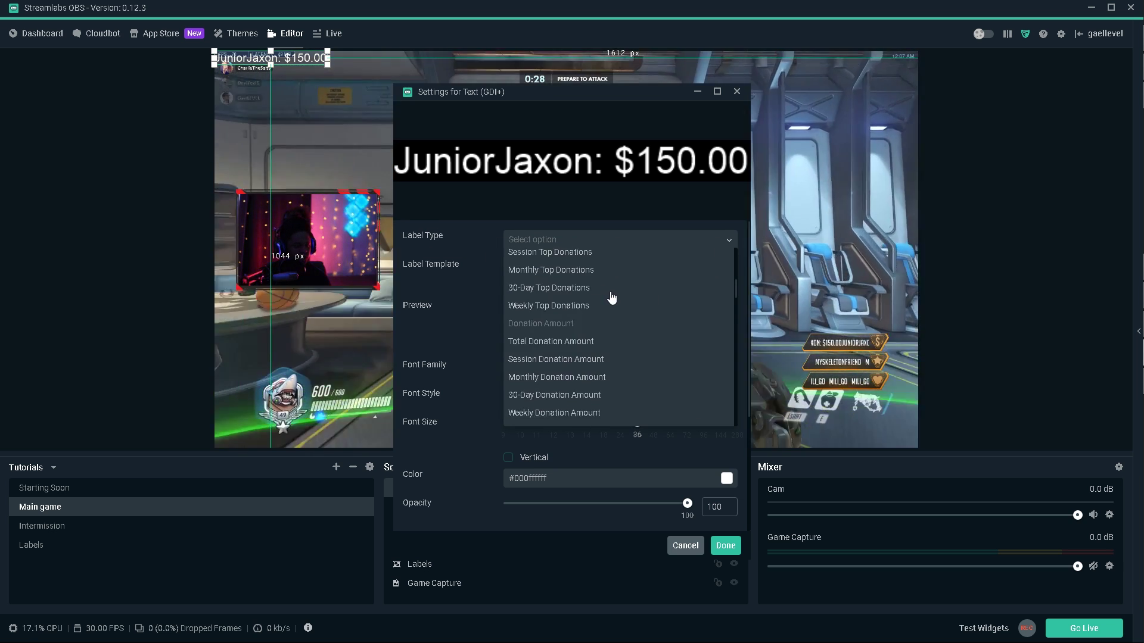
pyautogui.scroll(-5, 614, 301)
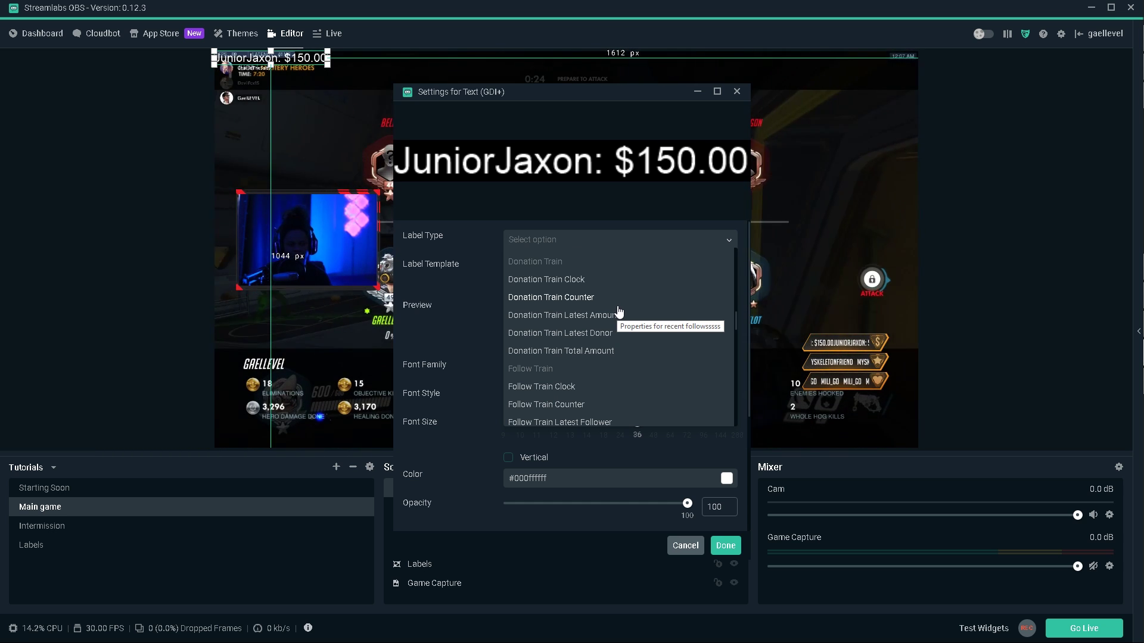
pyautogui.scroll(-5, 620, 313)
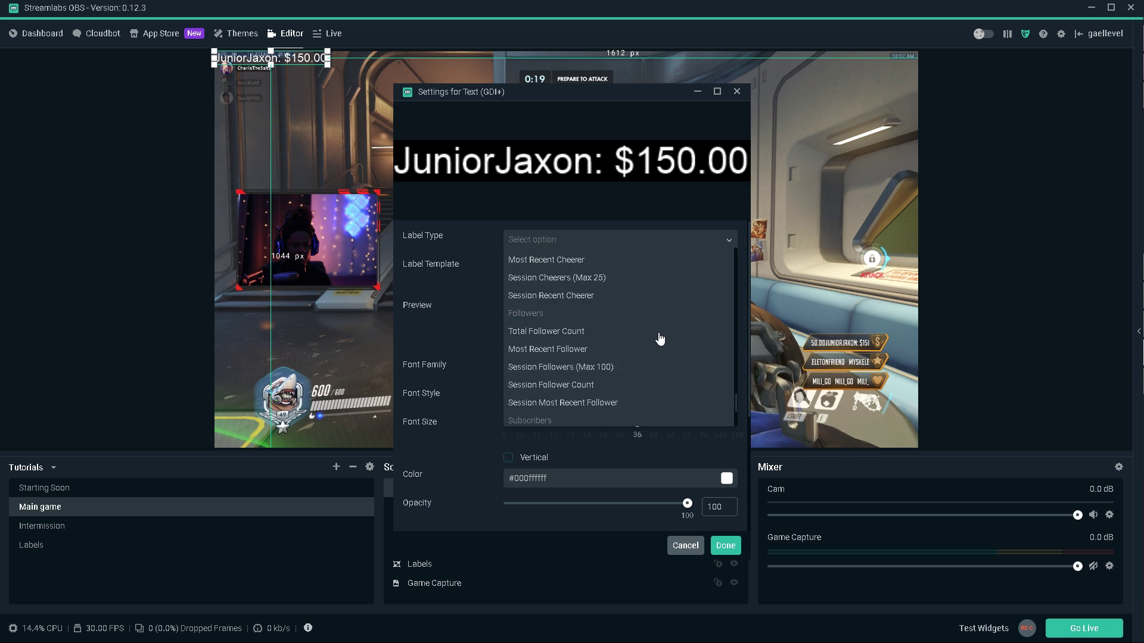
pyautogui.scroll(2, 661, 344)
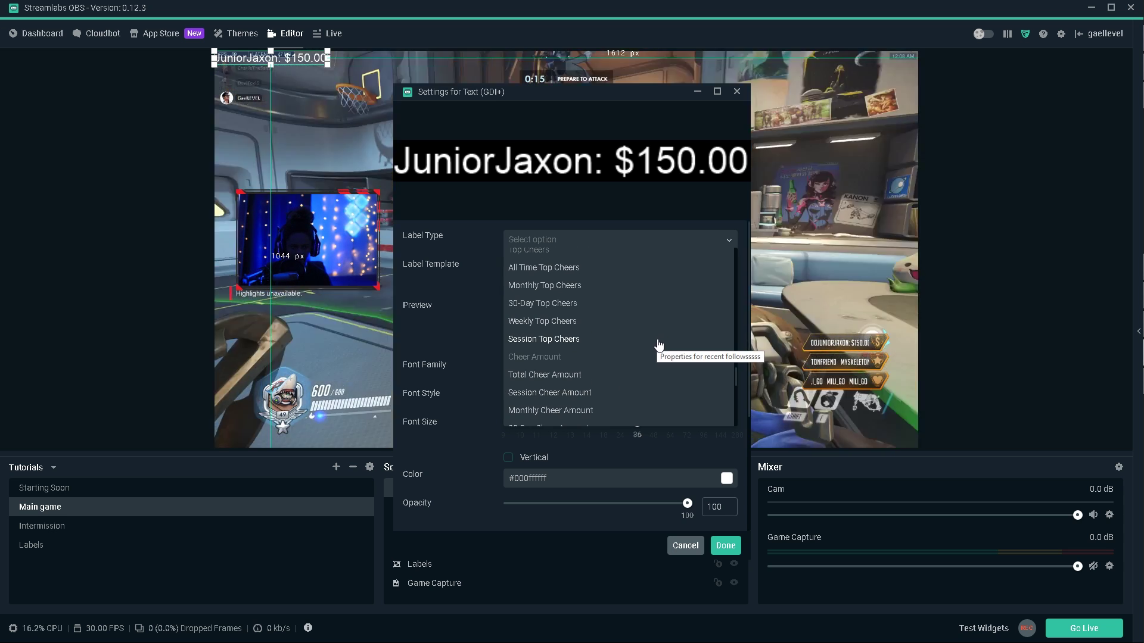
pyautogui.scroll(5, 645, 340)
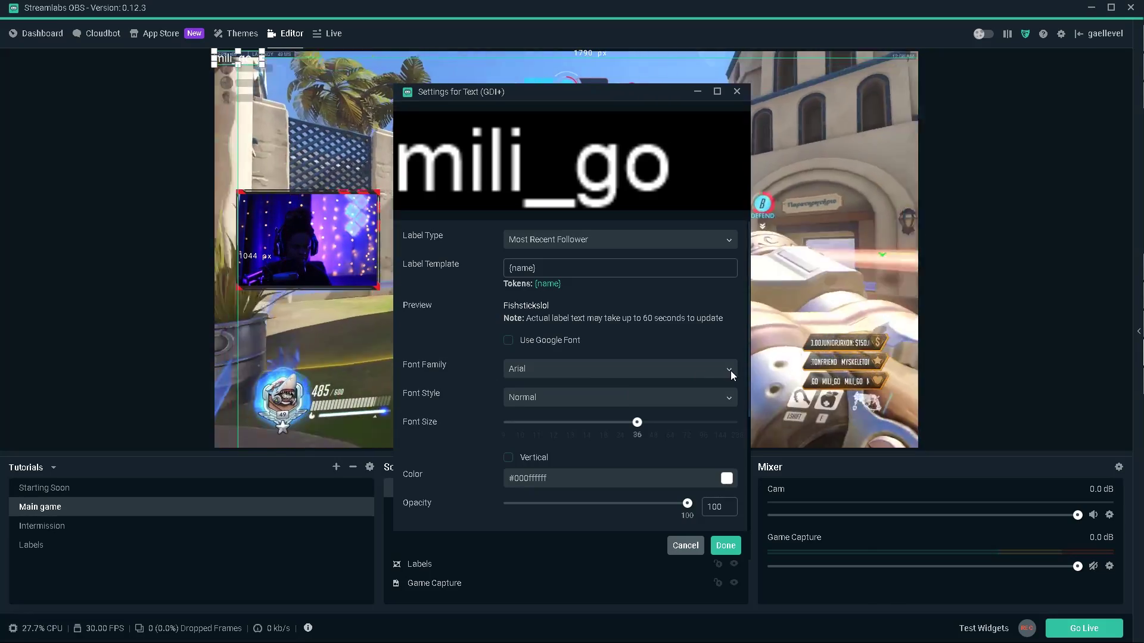
# Set the follower label's font family to FORCED SQUARE, increase its font size and finish the label settings.
pyautogui.click(731, 370)
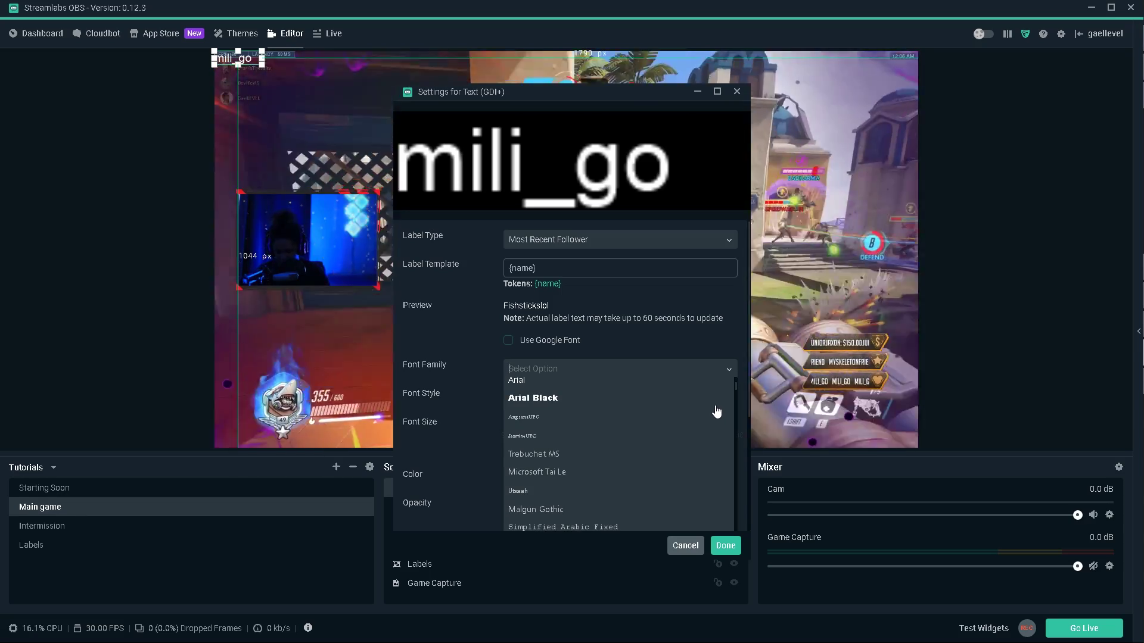
pyautogui.write('for')
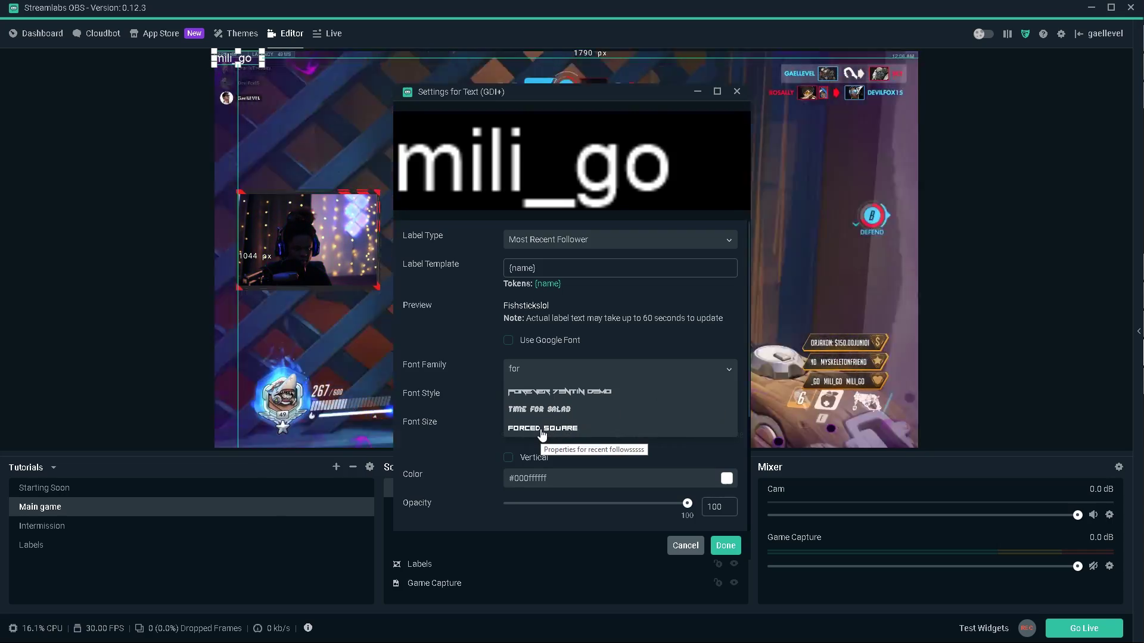
pyautogui.click(523, 429)
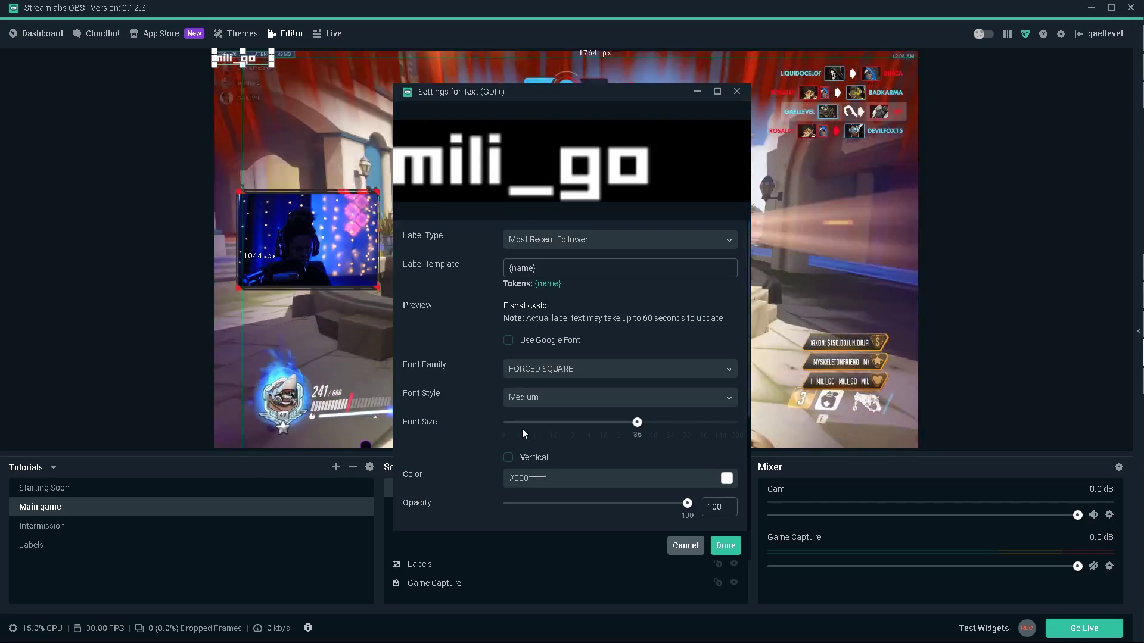
pyautogui.moveTo(638, 424); pyautogui.dragTo(674, 424)
pyautogui.click(726, 546)
# Move the follower label onto the label bar and shrink it to fit inside the New Follow box.
pyautogui.moveTo(231, 70); pyautogui.dragTo(456, 435)
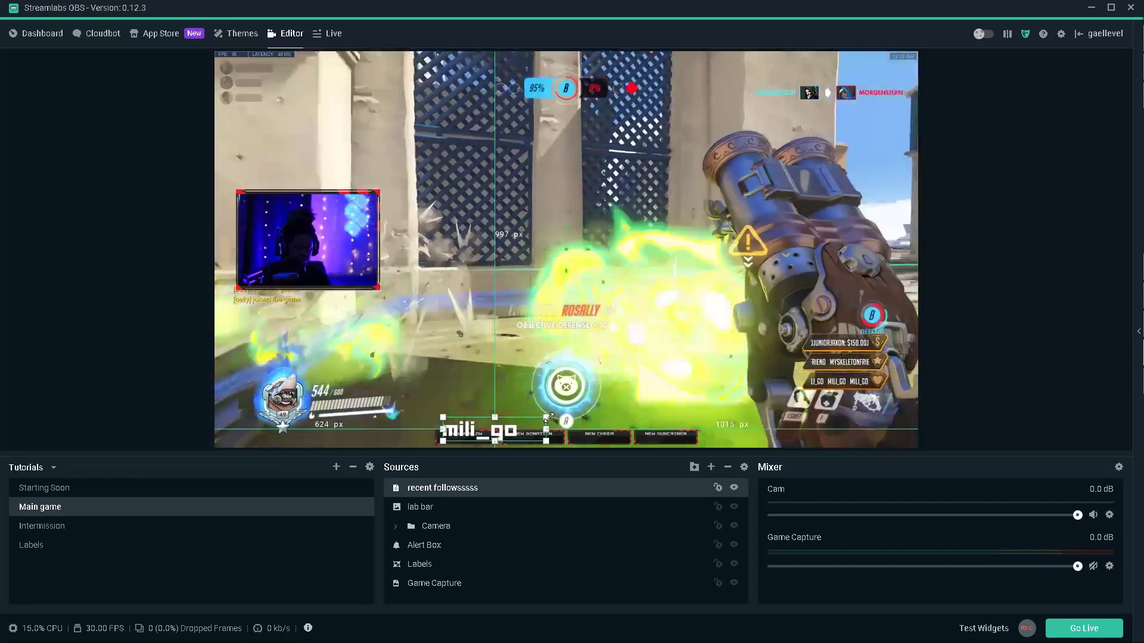
pyautogui.moveTo(546, 417); pyautogui.dragTo(481, 439)
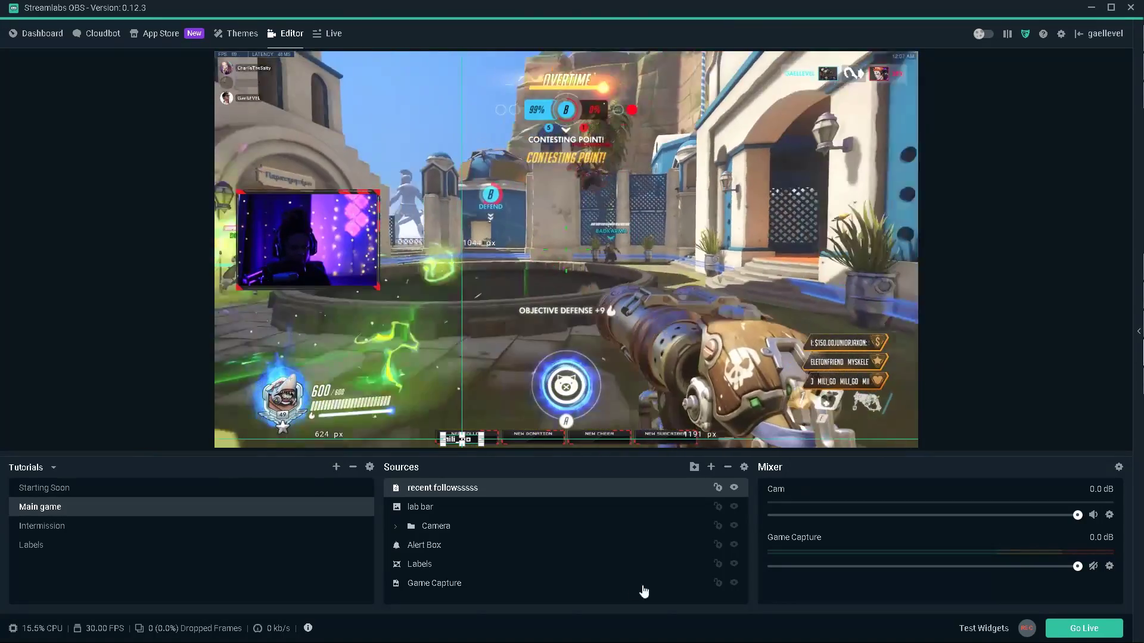
# Add a Scroll filter with its default name to the recent followsssss source.
pyautogui.rightClick(448, 496)
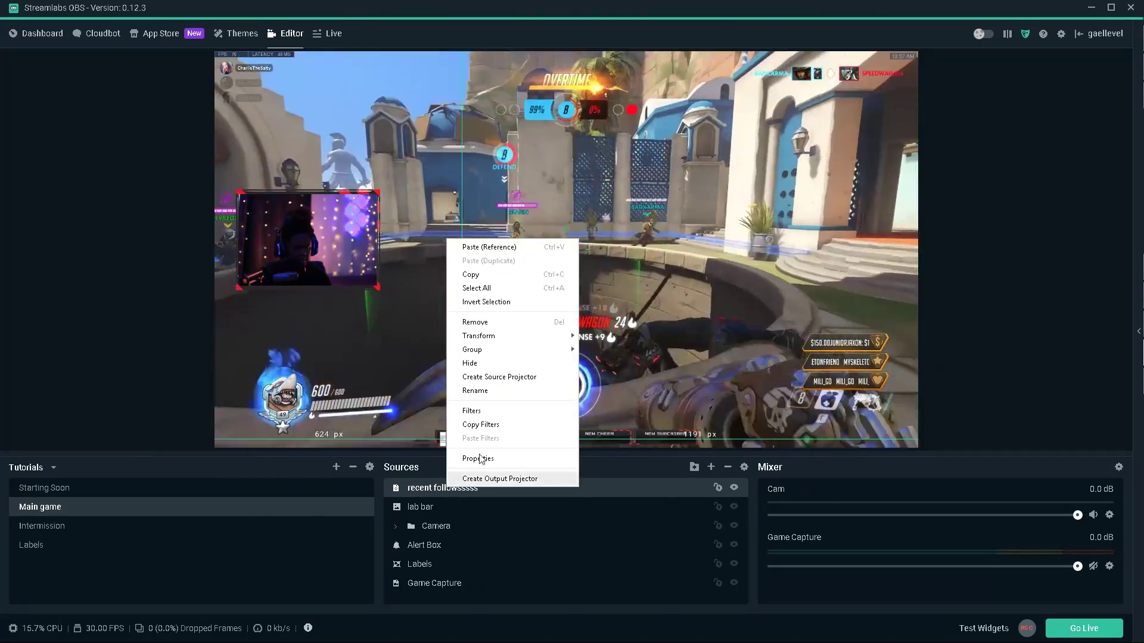
pyautogui.click(482, 413)
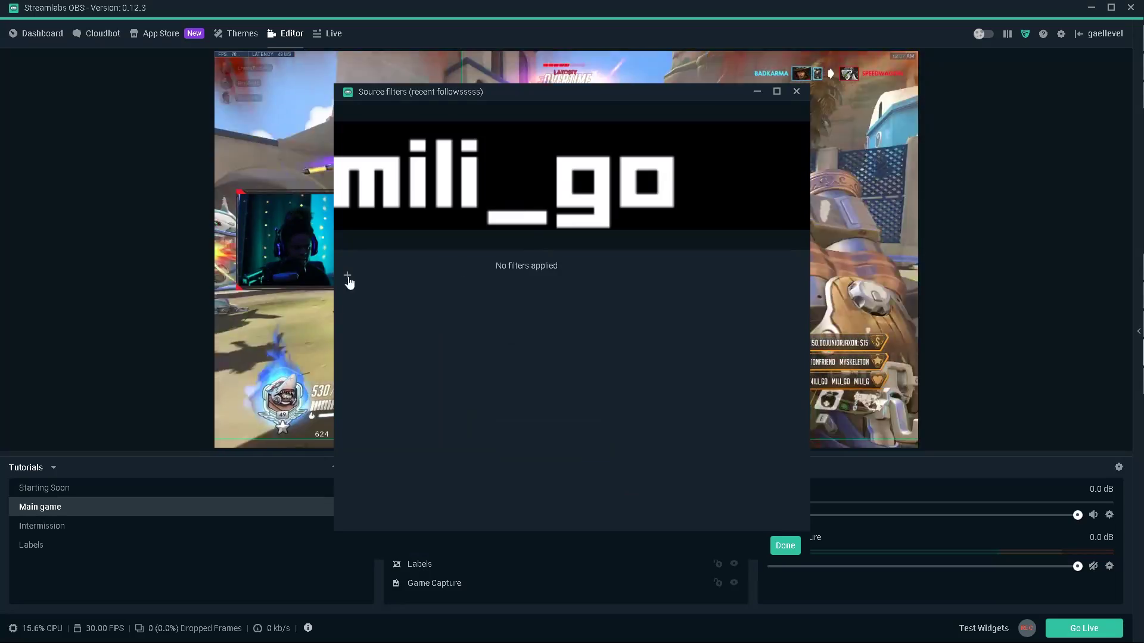
pyautogui.click(345, 274)
pyautogui.click(541, 257)
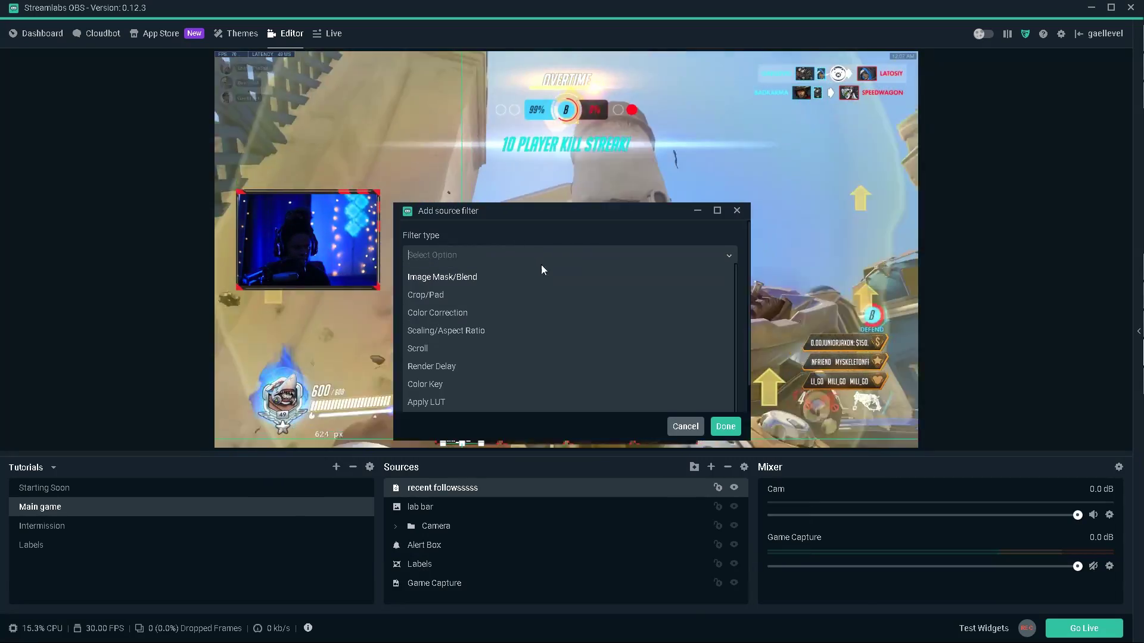
pyautogui.click(455, 348)
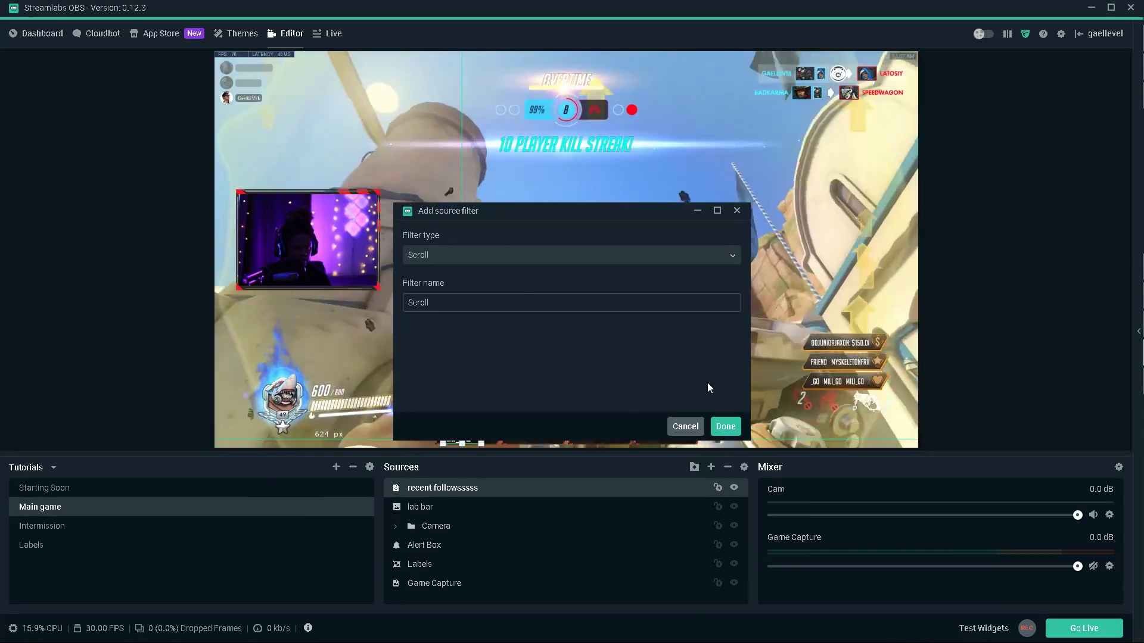
pyautogui.click(725, 426)
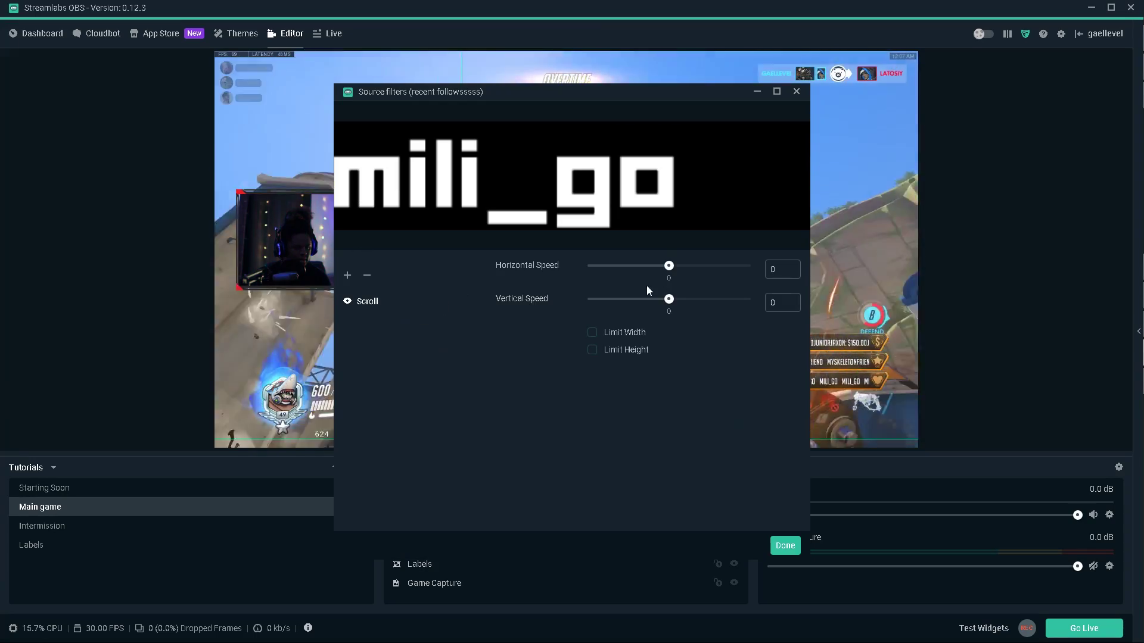
# Set the Scroll filter's horizontal speed to 136 and limit its width to 500, keeping the label bar in view.
pyautogui.moveTo(669, 266); pyautogui.dragTo(689, 268)
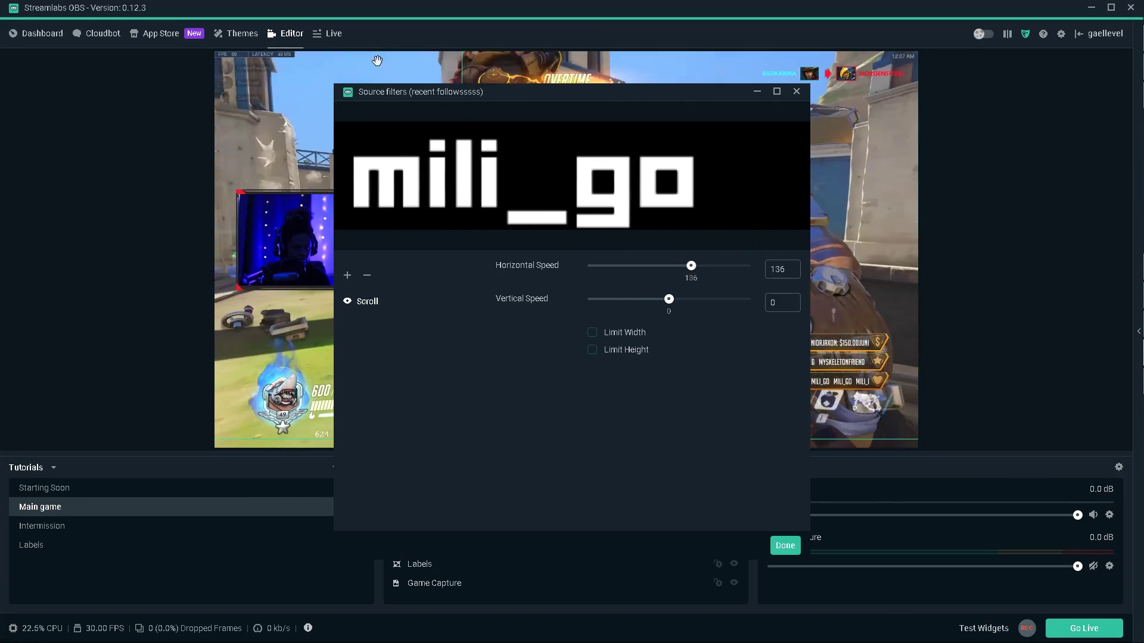
pyautogui.moveTo(395, 94); pyautogui.dragTo(767, 71)
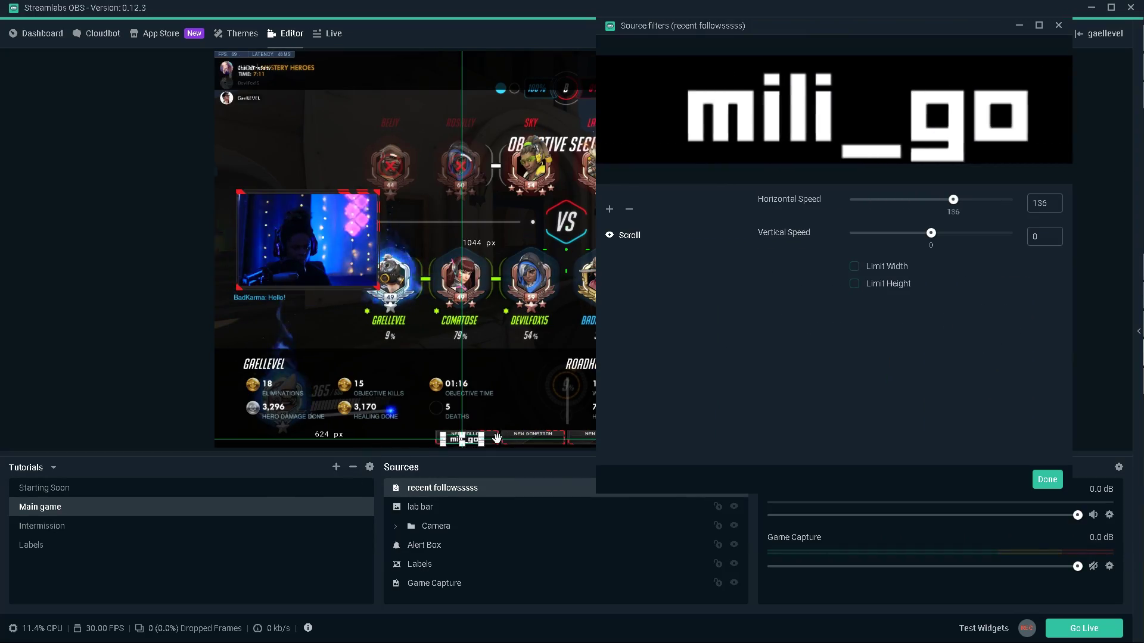
pyautogui.click(853, 271)
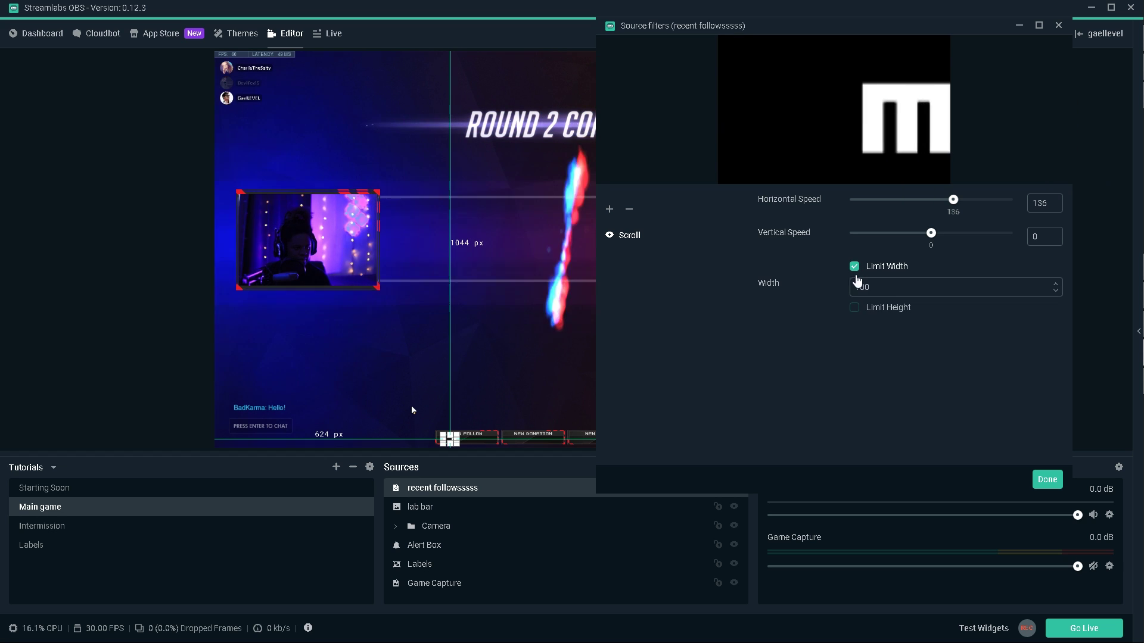
pyautogui.moveTo(898, 284); pyautogui.dragTo(809, 290)
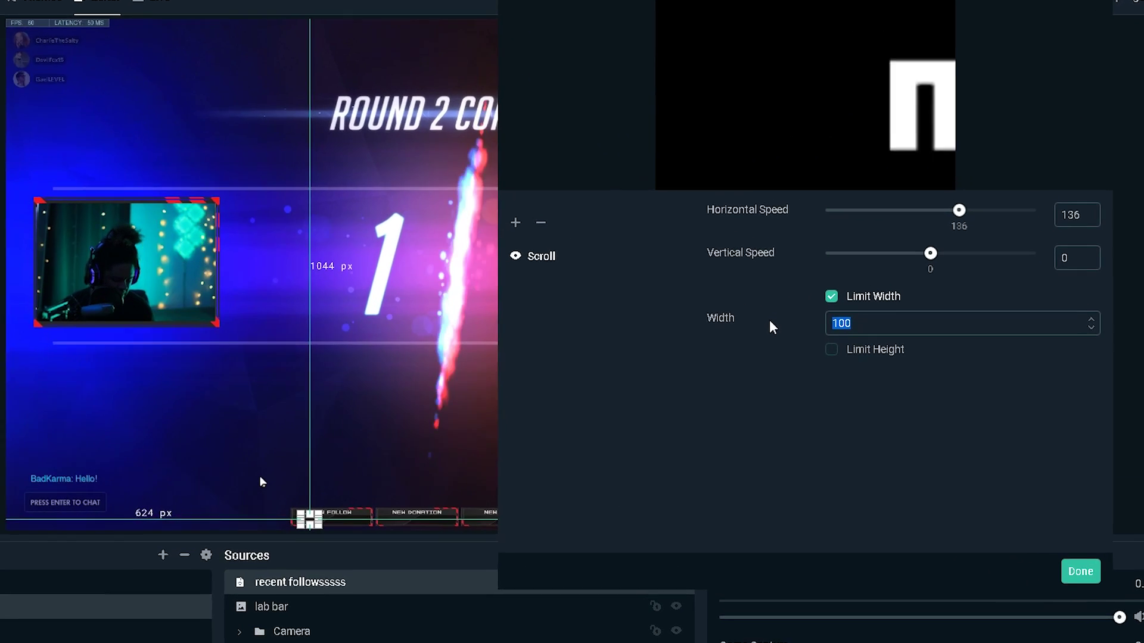
pyautogui.write('500')
pyautogui.press('Left')
pyautogui.press('Left')
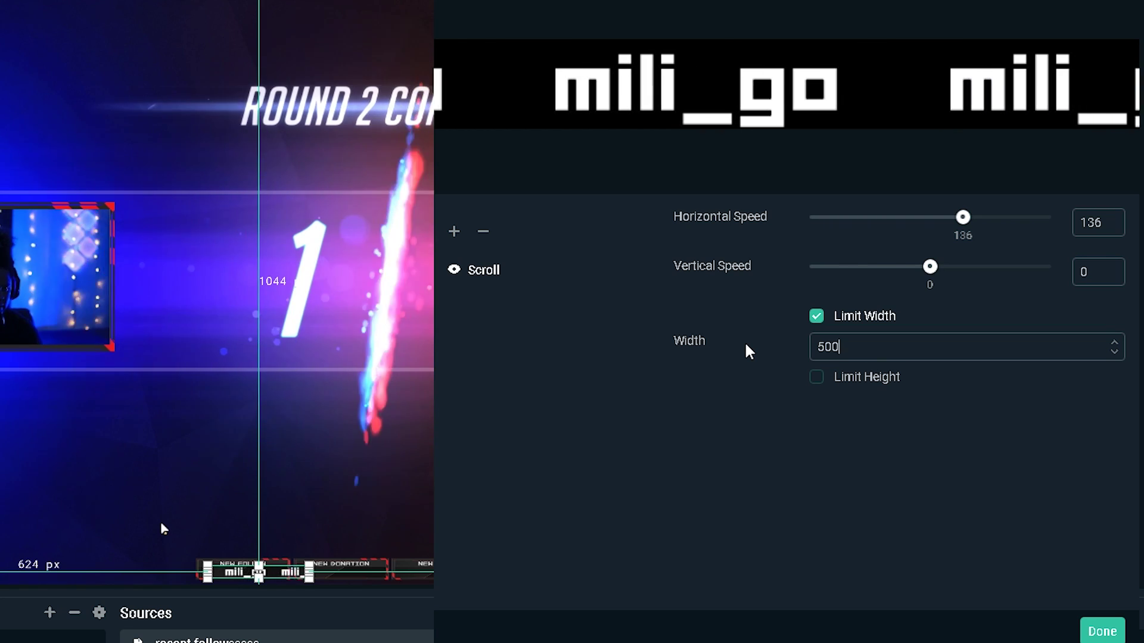
# Reduce the Scroll filter's width limit to 350, lower its horizontal speed slightly and finish the filter settings.
pyautogui.hotkey('shift', 'Left')
pyautogui.write('4')
pyautogui.hotkey('shift', 'Left')
pyautogui.write('3')
pyautogui.press('Delete')
pyautogui.write('5')
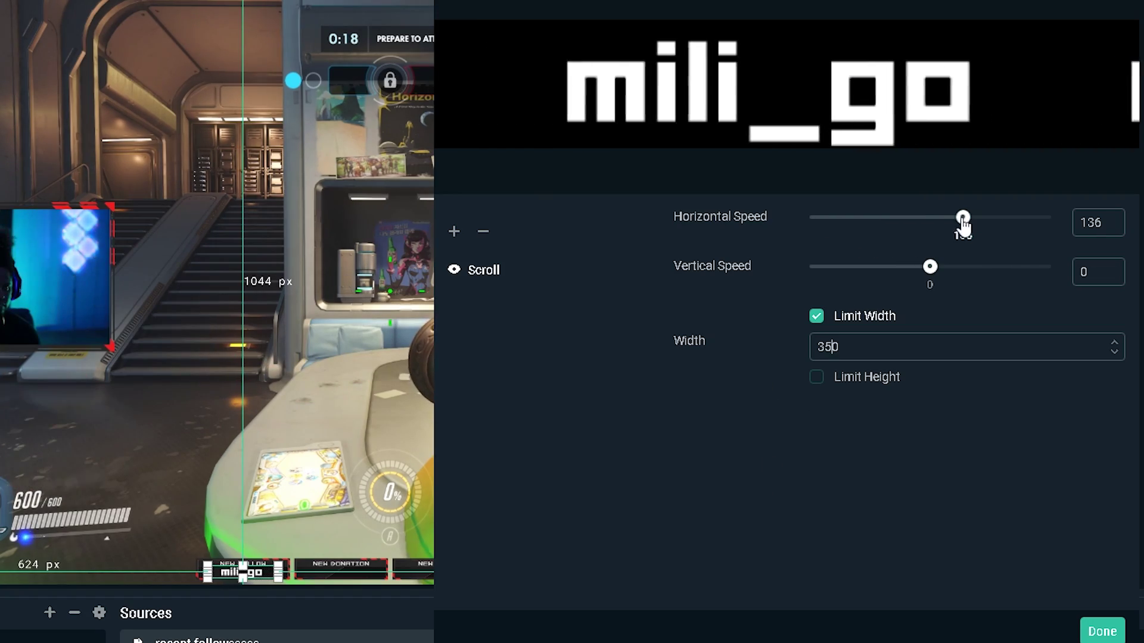
pyautogui.moveTo(949, 227); pyautogui.dragTo(941, 221)
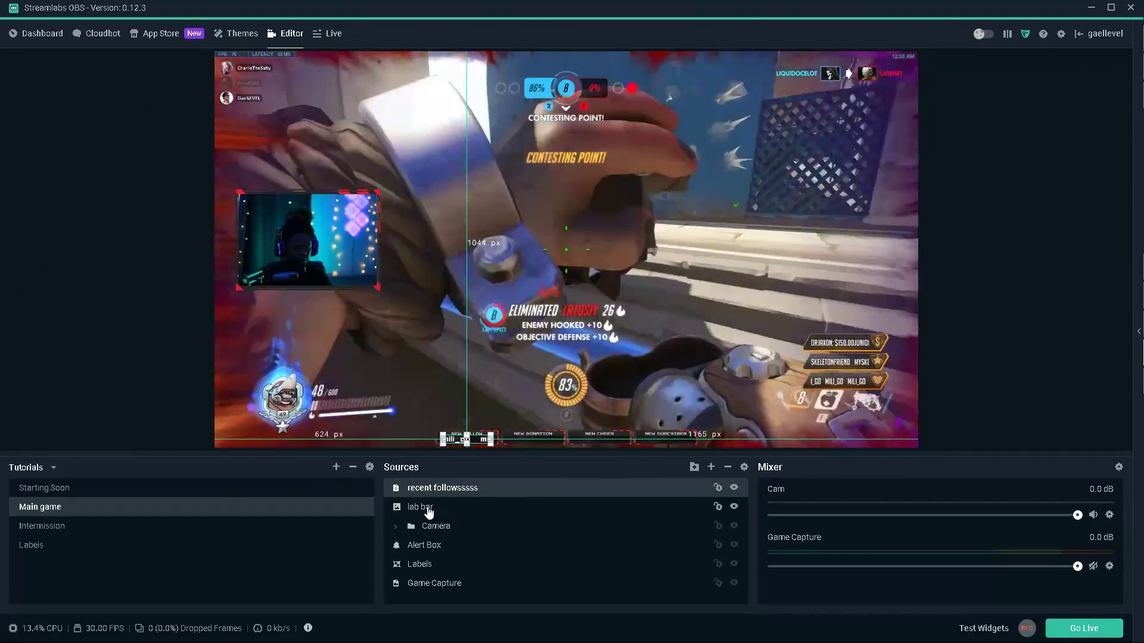
# Group the recent followsssss and lab bar sources into a new scene named Labels2.
pyautogui.click(429, 511)
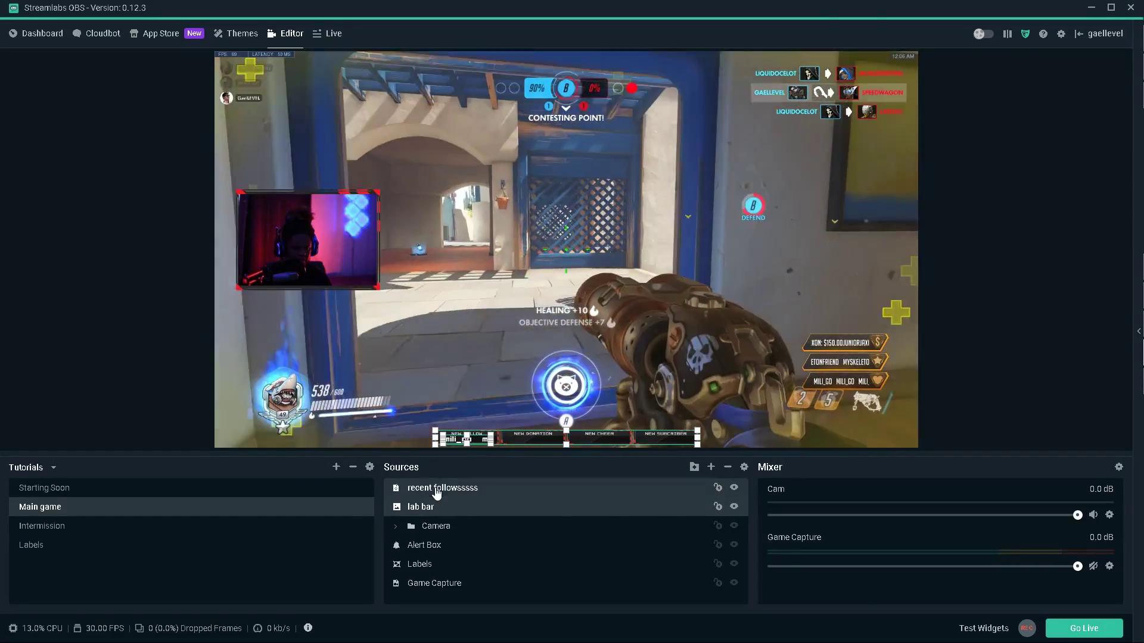
pyautogui.rightClick(489, 492)
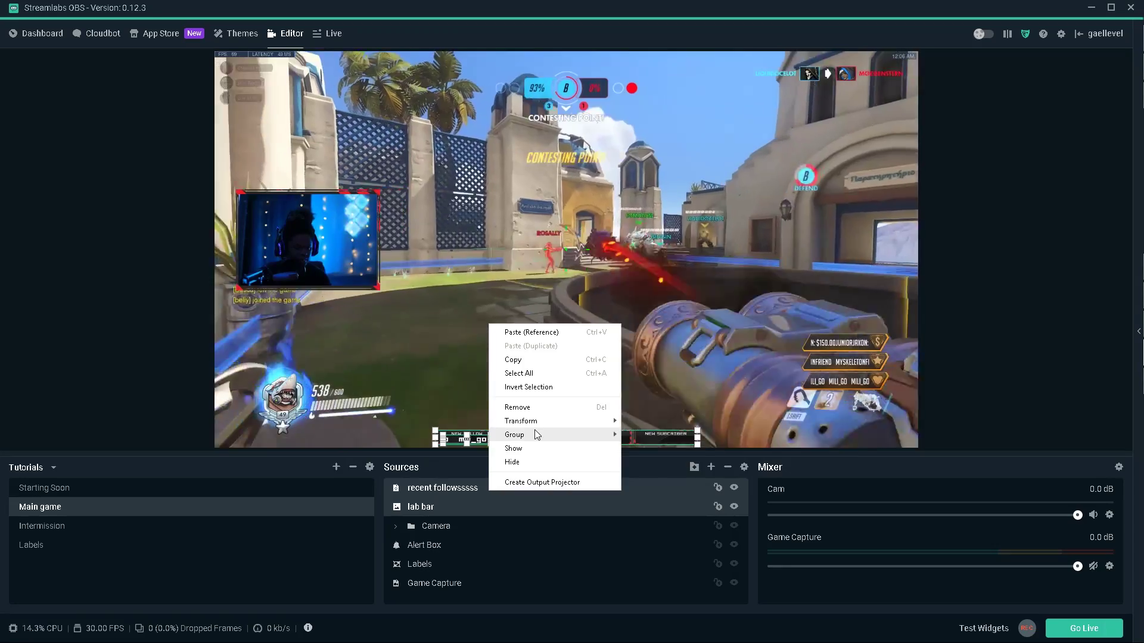
pyautogui.moveTo(536, 435)
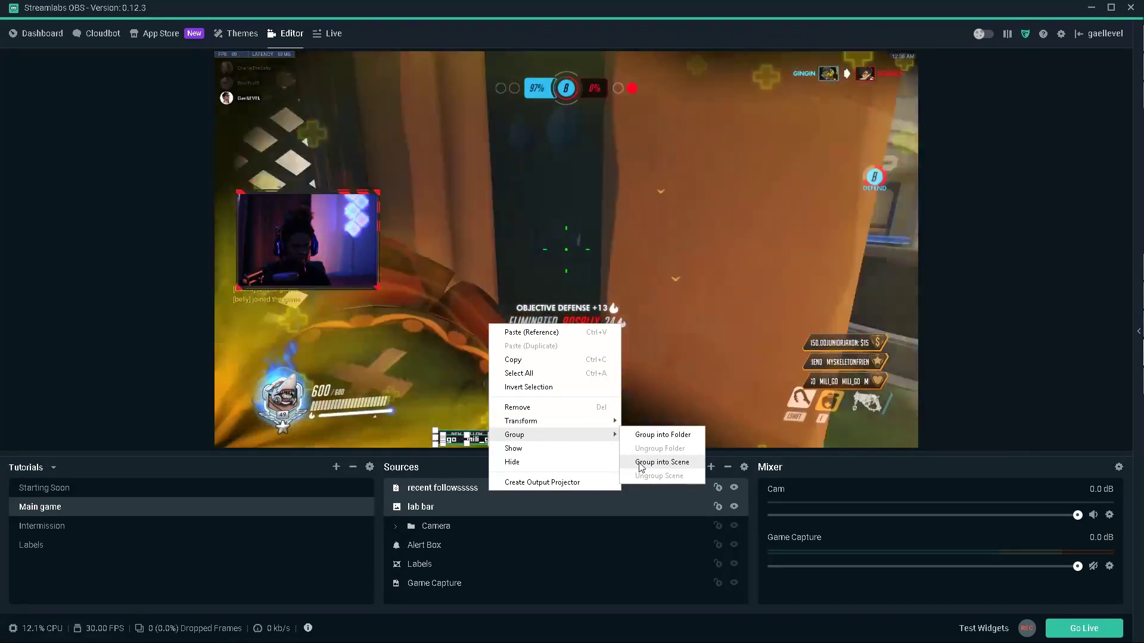
pyautogui.click(641, 463)
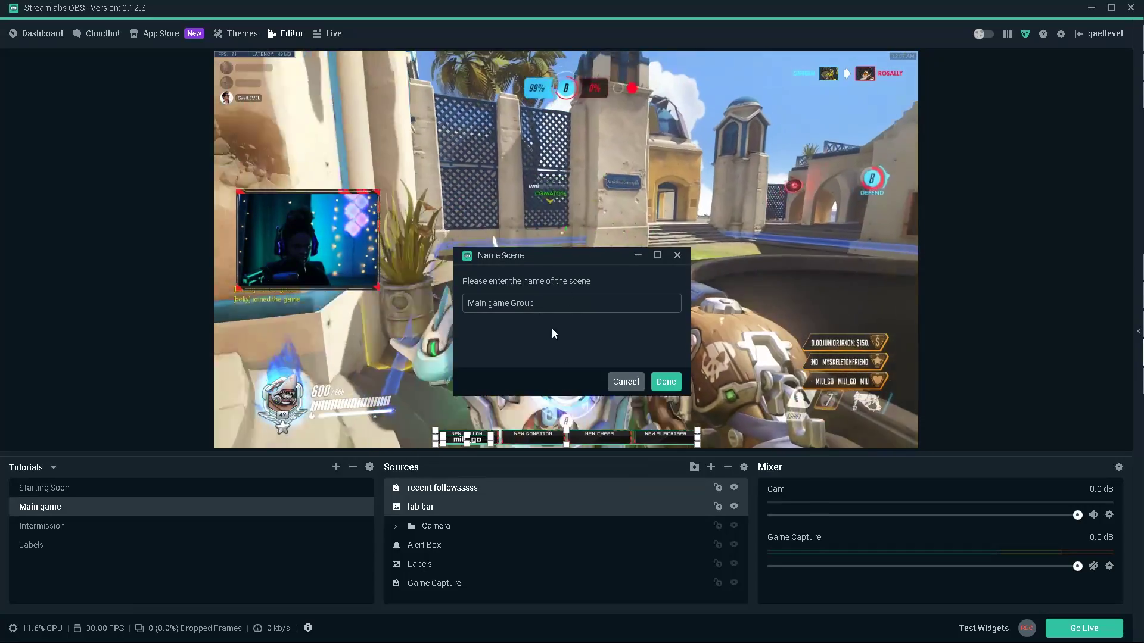
pyautogui.moveTo(543, 303); pyautogui.dragTo(465, 303)
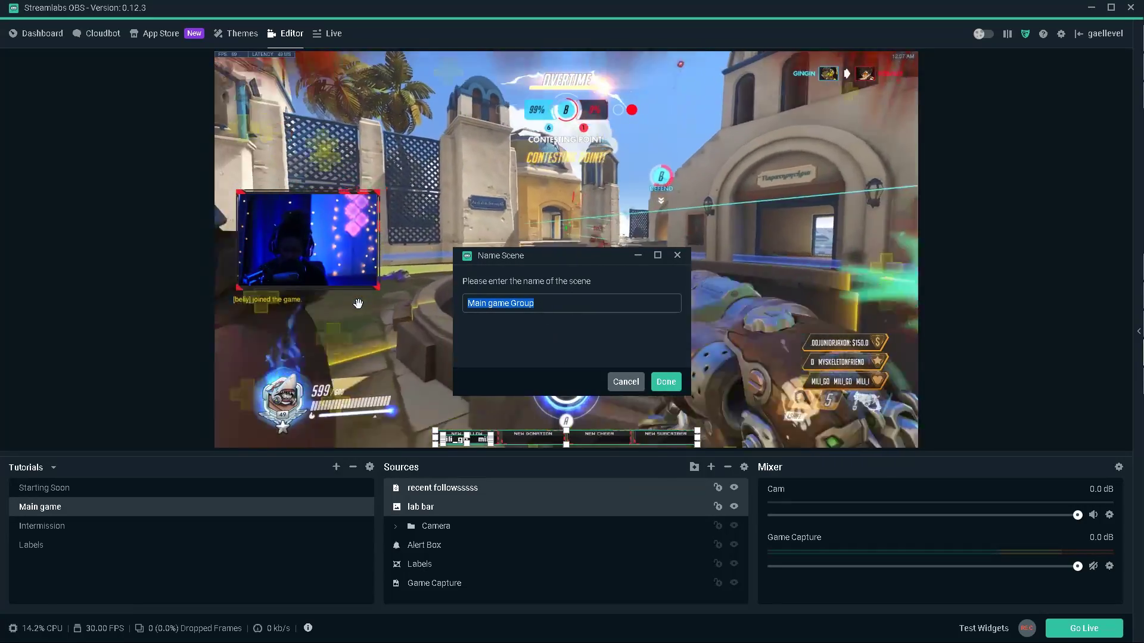
pyautogui.write('Labels2')
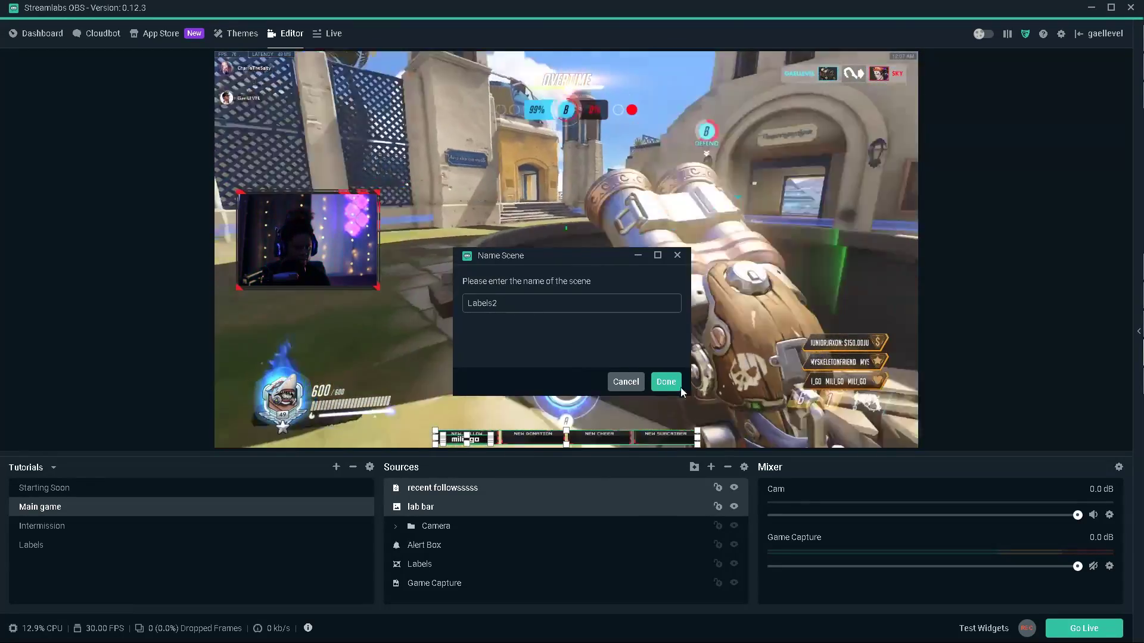
pyautogui.click(671, 386)
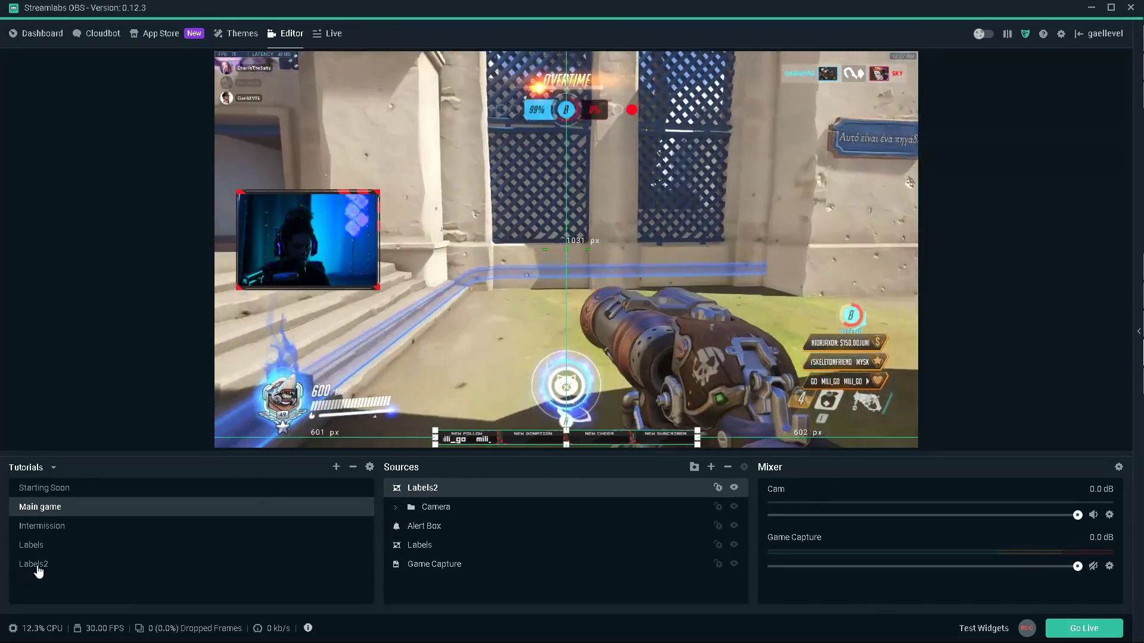
# Inspect the grouped sources in the Labels2 scene and return to the Main game scene.
pyautogui.click(39, 568)
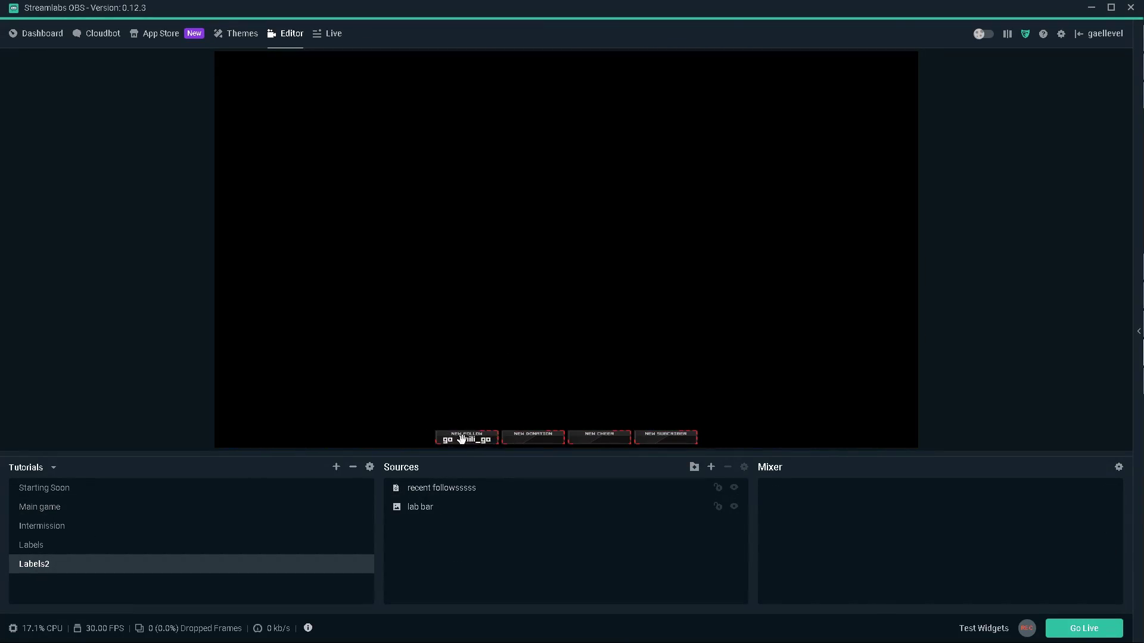
pyautogui.click(424, 508)
pyautogui.click(29, 510)
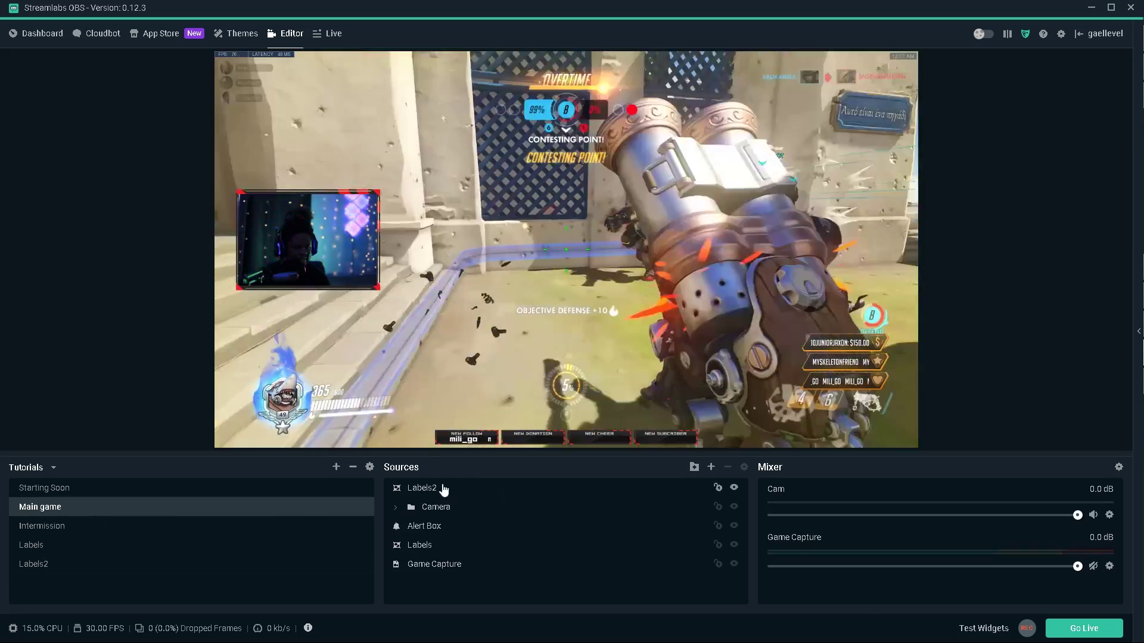
# Enlarge the Labels2 bar in the Main game scene and place it along the canvas's bottom edge, slightly left of center.
pyautogui.click(420, 488)
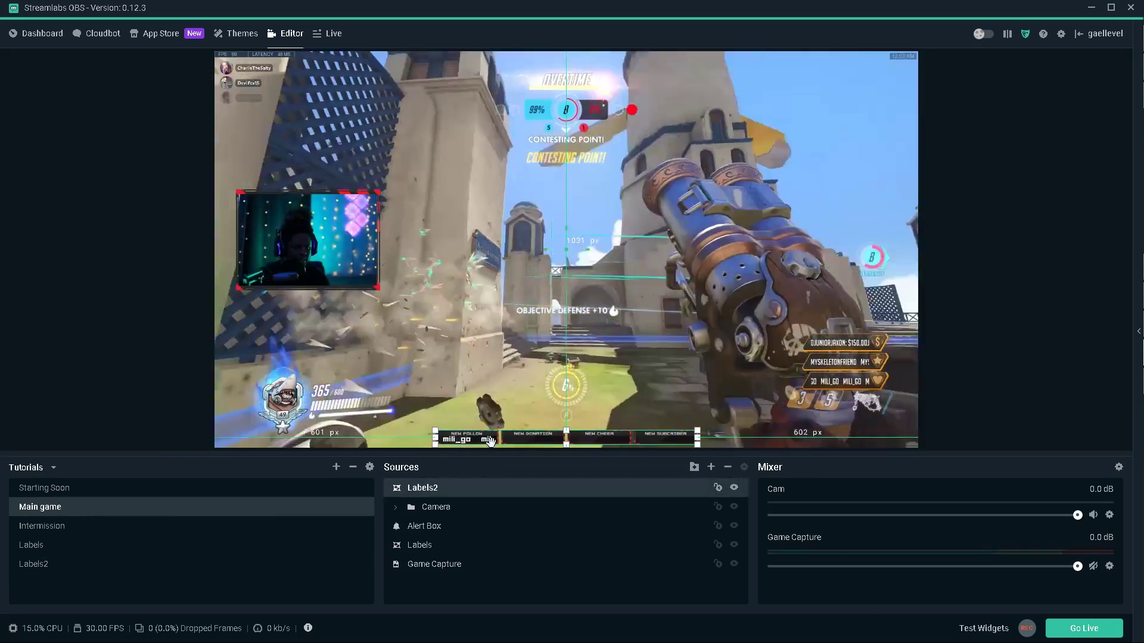
pyautogui.moveTo(483, 439); pyautogui.dragTo(427, 351)
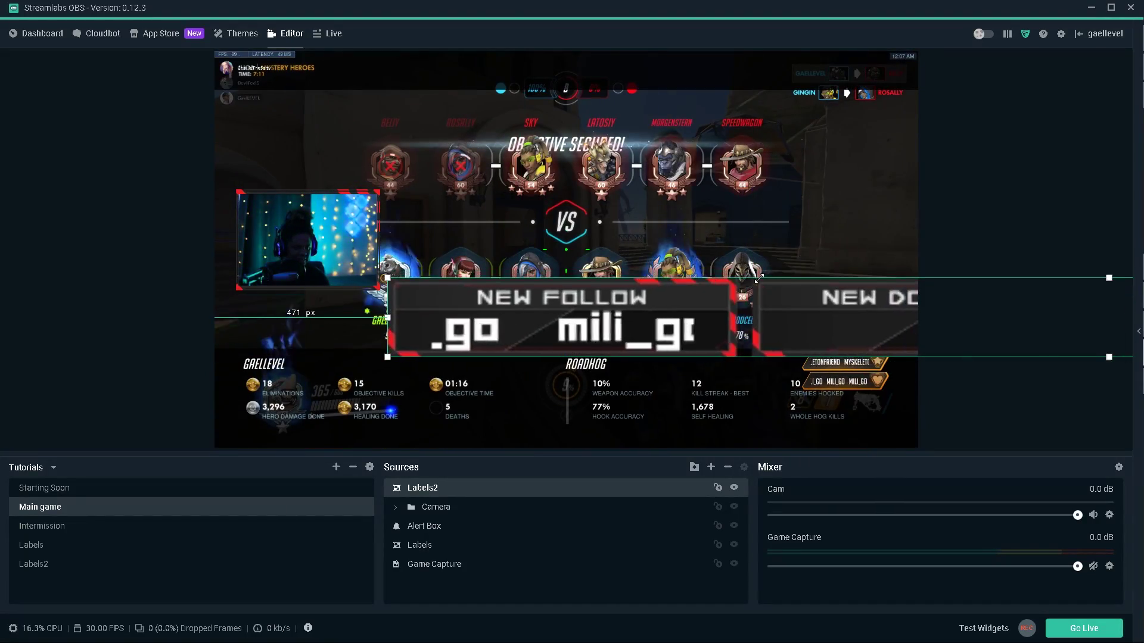
pyautogui.moveTo(568, 356); pyautogui.dragTo(741, 358)
pyautogui.moveTo(636, 343); pyautogui.dragTo(605, 436)
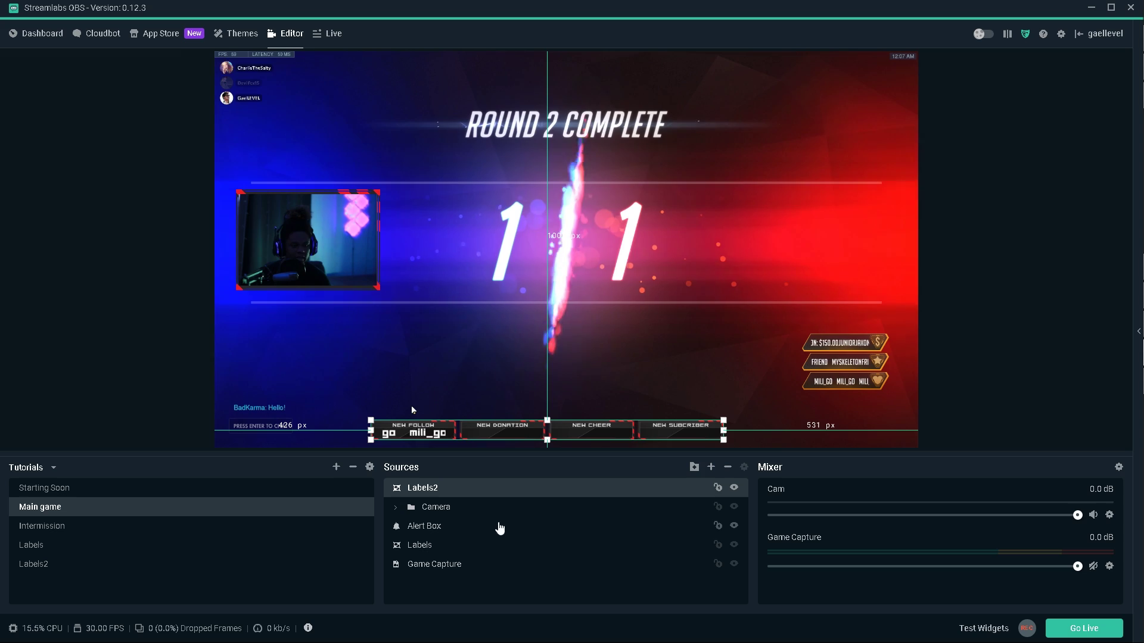
# Shrink the Camera group in the Main game scene and move it slightly lower along the canvas's left edge.
pyautogui.click(435, 510)
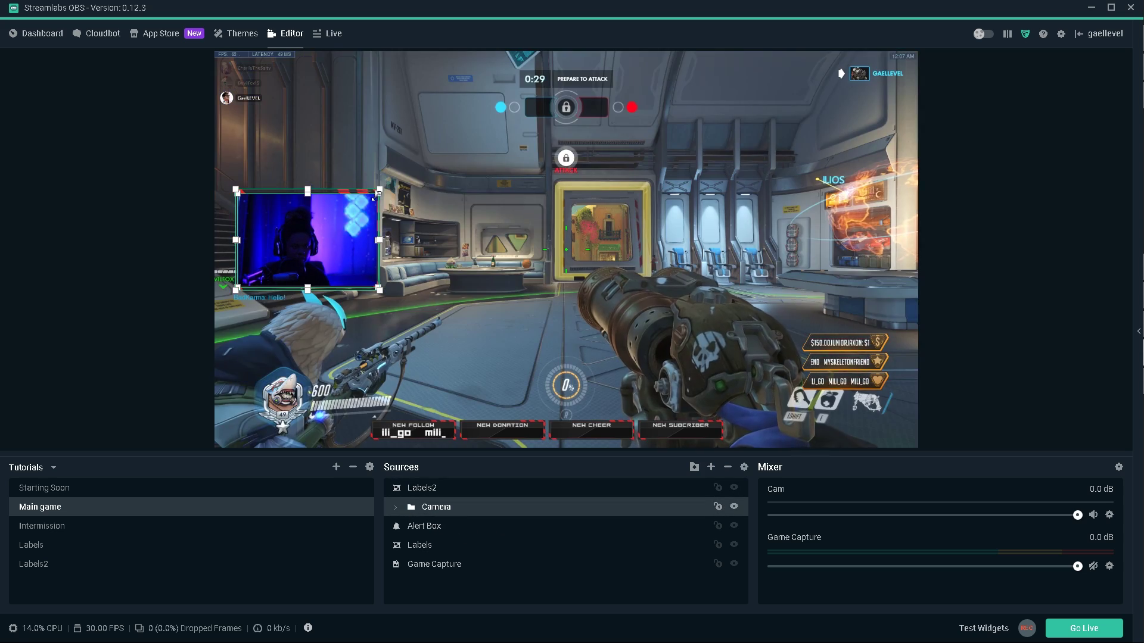
pyautogui.moveTo(377, 192); pyautogui.dragTo(359, 246)
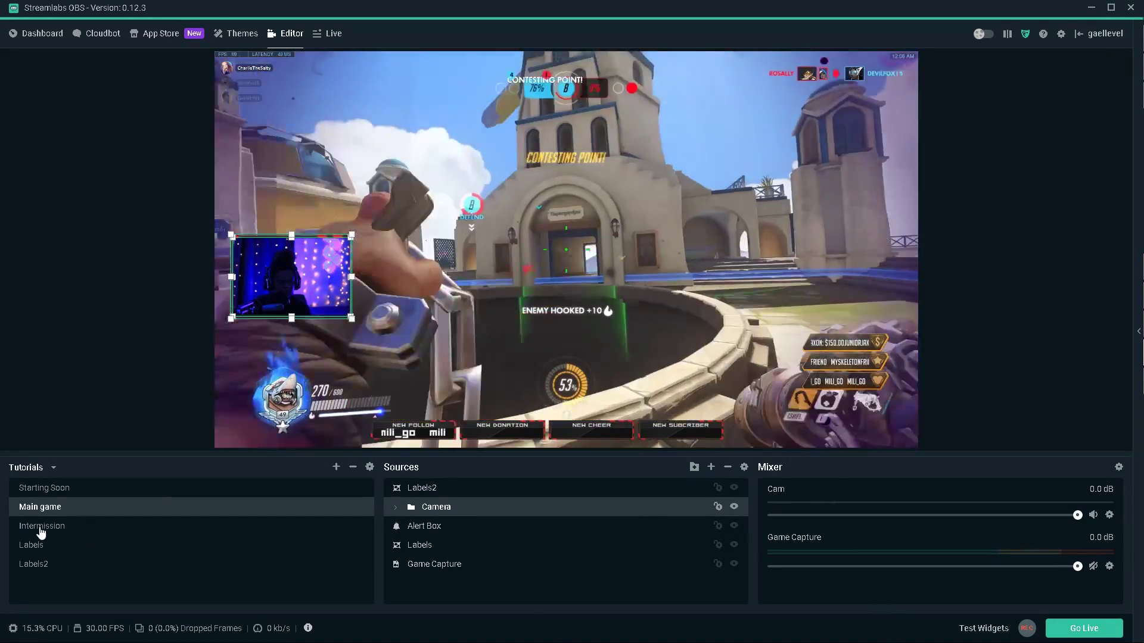
# Replace the Intermission scene's background image with Intermission.png from the GO FAST package's PNG folder.
pyautogui.click(40, 528)
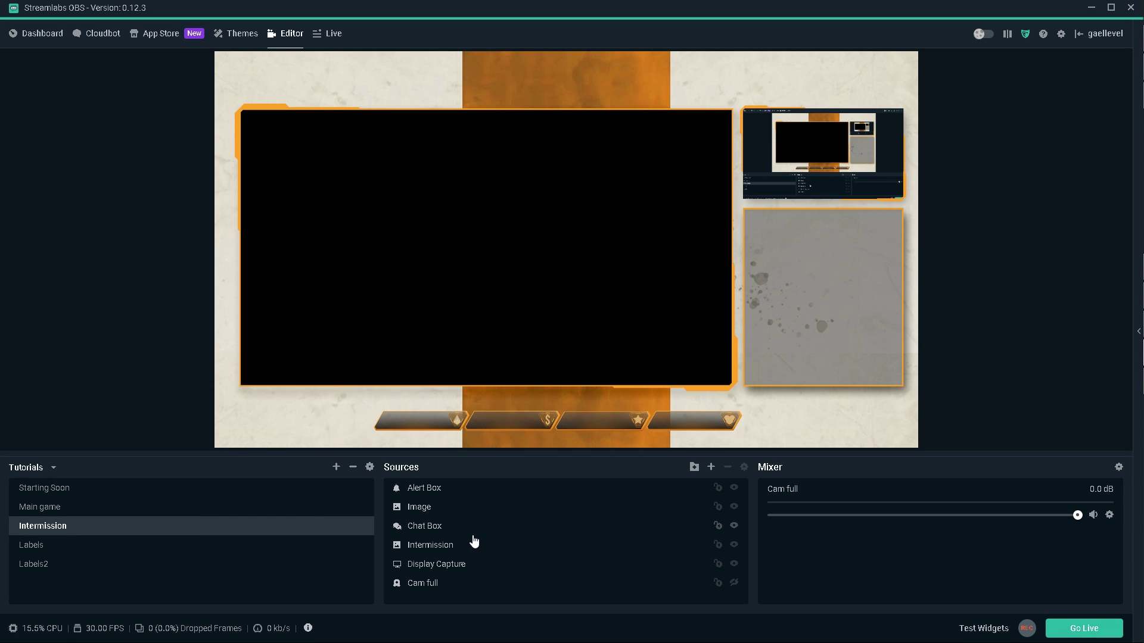
pyautogui.click(430, 548)
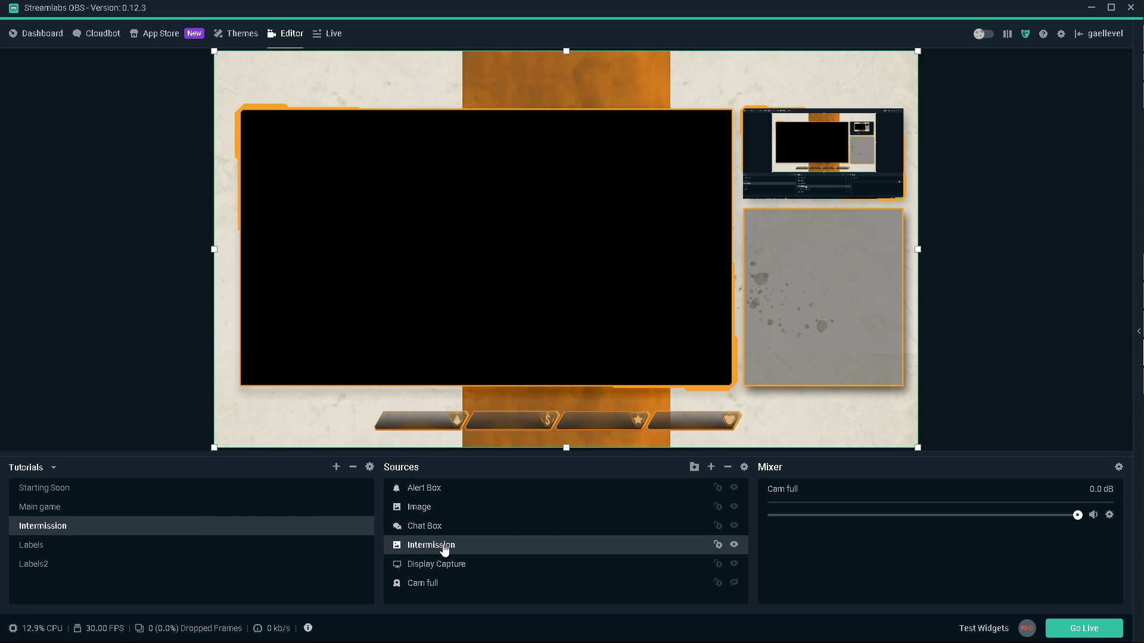
pyautogui.doubleClick(444, 550)
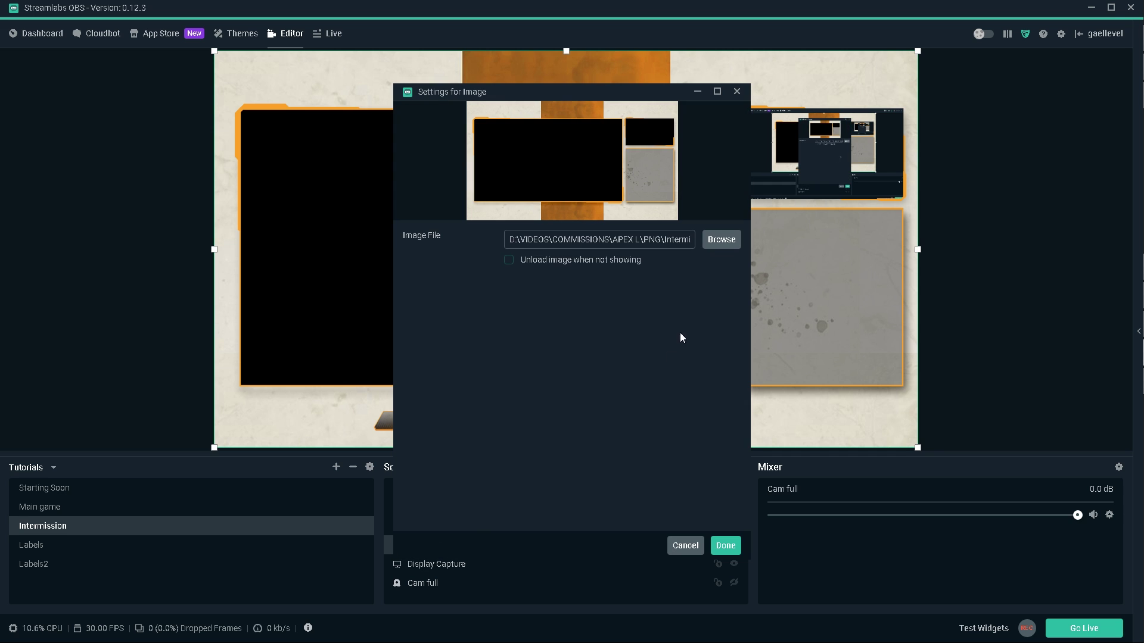
pyautogui.click(722, 239)
pyautogui.hotkey('alt', 'Up')
pyautogui.hotkey('alt', 'Up')
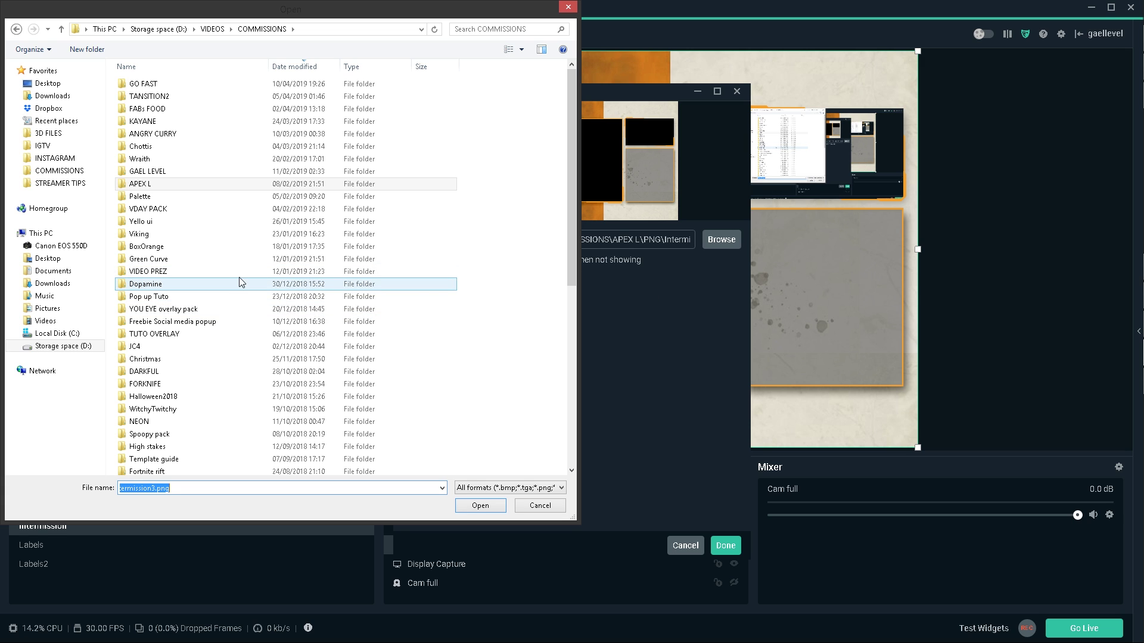
pyautogui.press('Escape')
pyautogui.press('Escape')
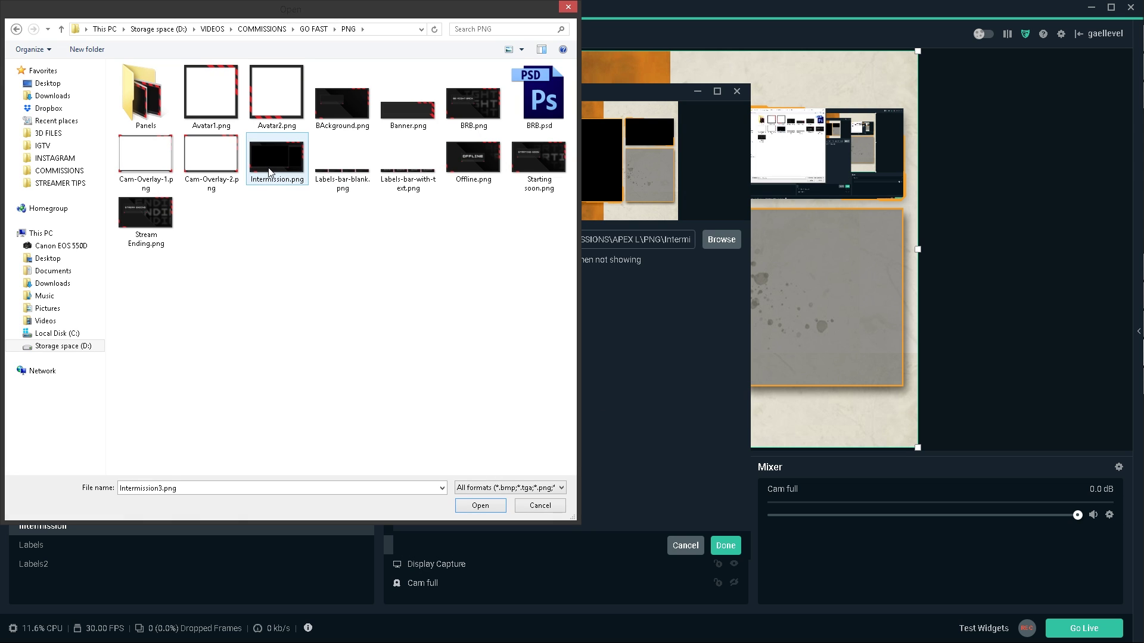
pyautogui.doubleClick(268, 171)
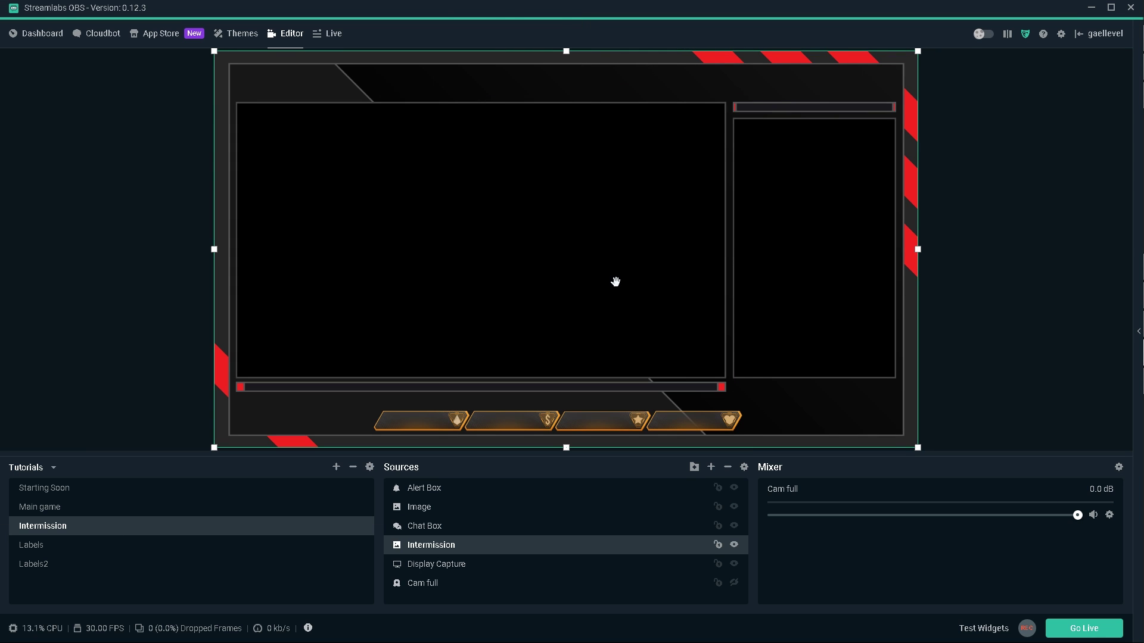
# Hide the old orange label bar's Image source and delete it from the Intermission scene.
pyautogui.click(441, 532)
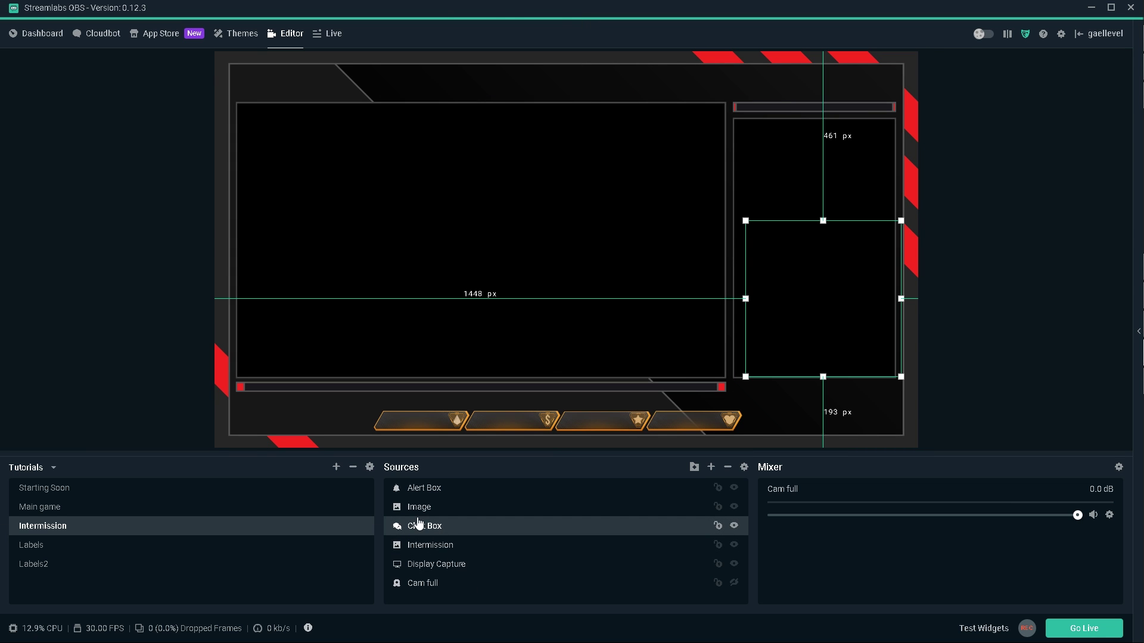
pyautogui.click(735, 507)
pyautogui.click(391, 545)
pyautogui.click(189, 371)
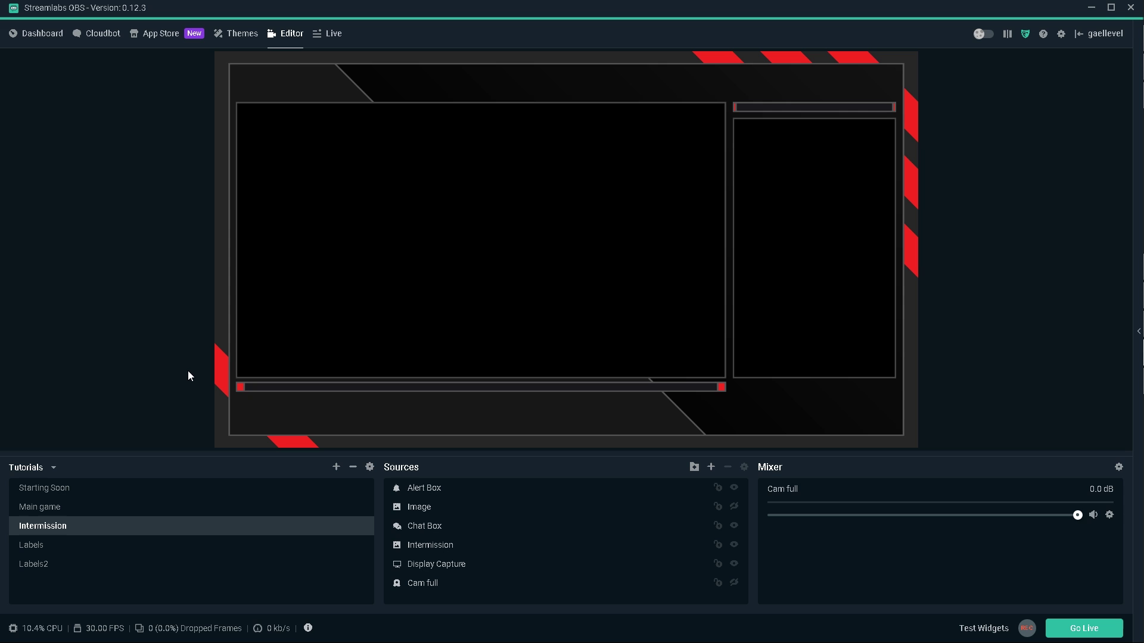
pyautogui.press('Delete')
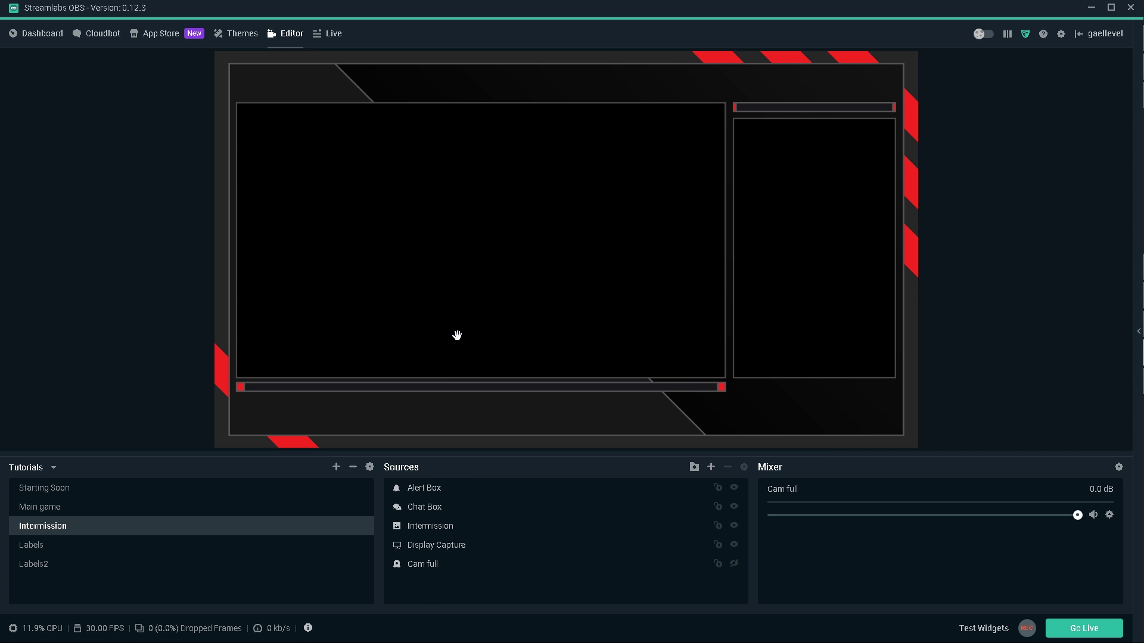
# Try the Intermission image above all other sources, check the sources it covers, and return it below Chat Box.
pyautogui.click(434, 531)
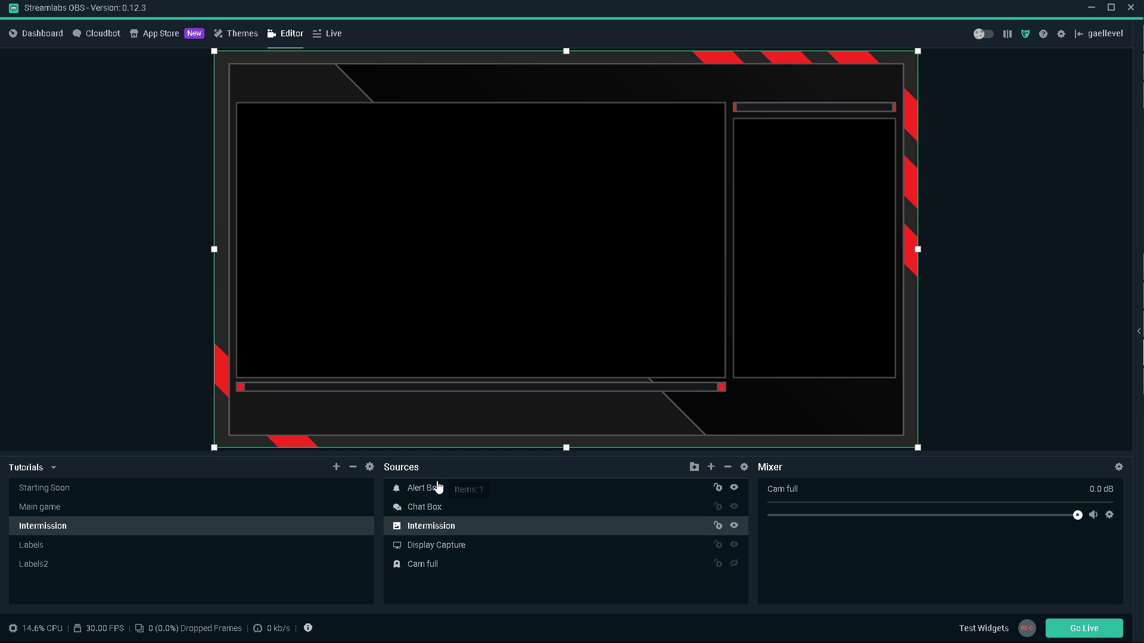
pyautogui.moveTo(438, 487); pyautogui.dragTo(439, 487)
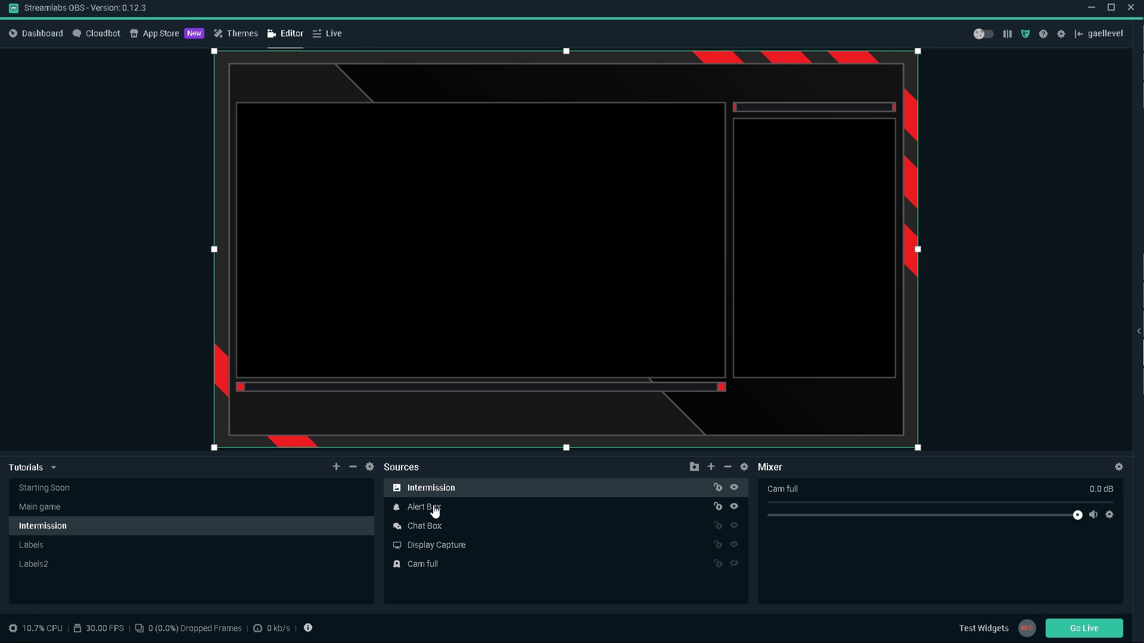
pyautogui.click(434, 510)
pyautogui.click(447, 529)
pyautogui.click(451, 547)
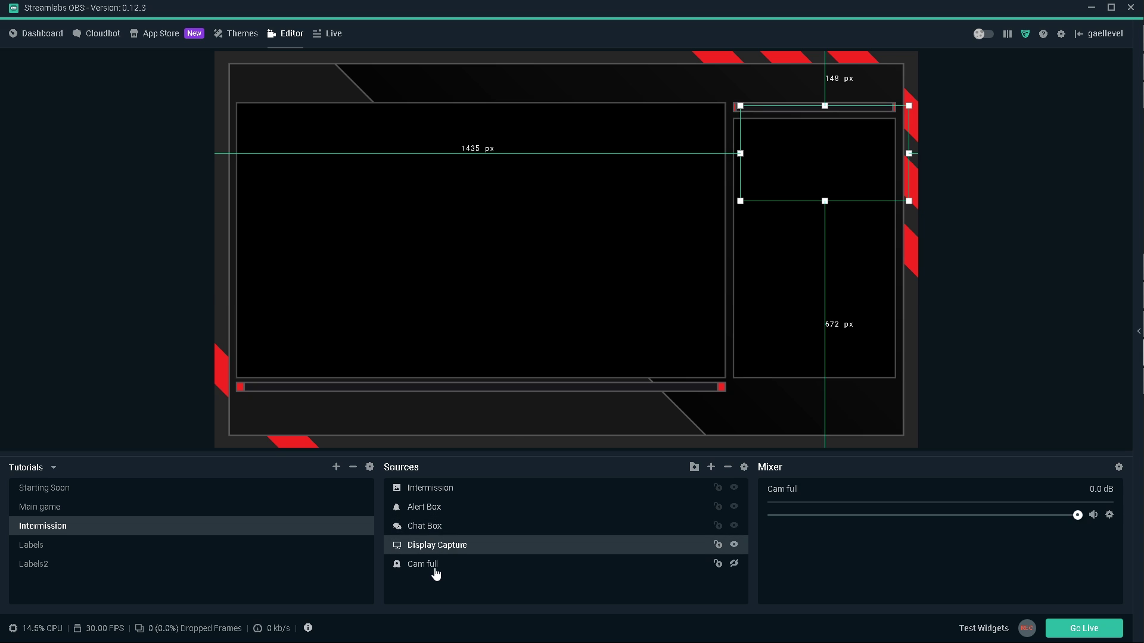
pyautogui.click(436, 569)
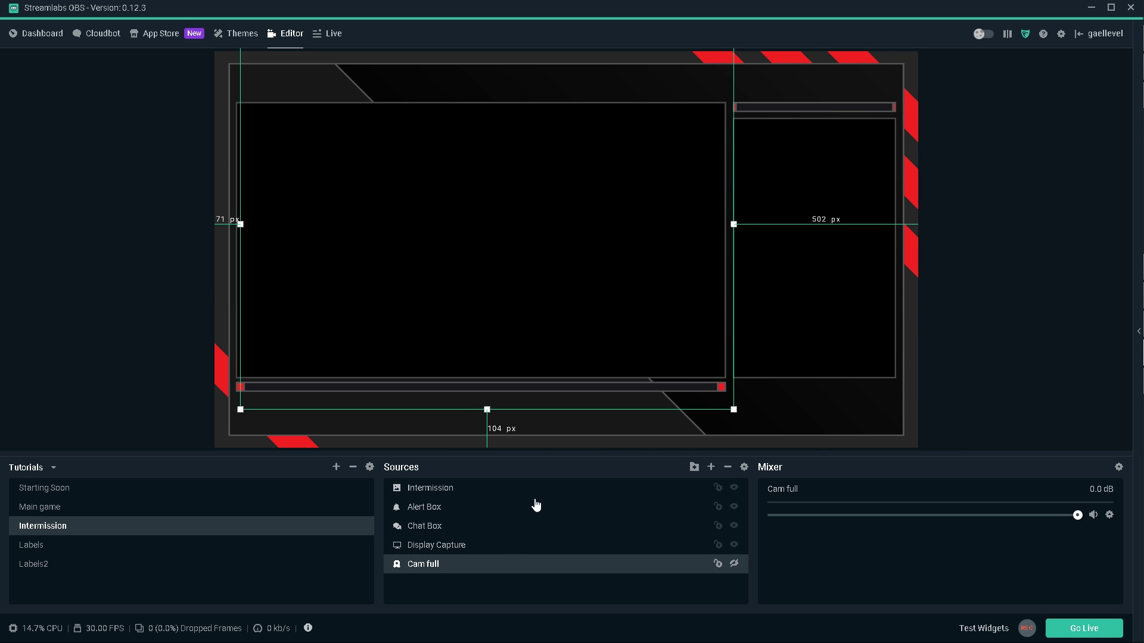
pyautogui.moveTo(433, 491); pyautogui.dragTo(435, 543)
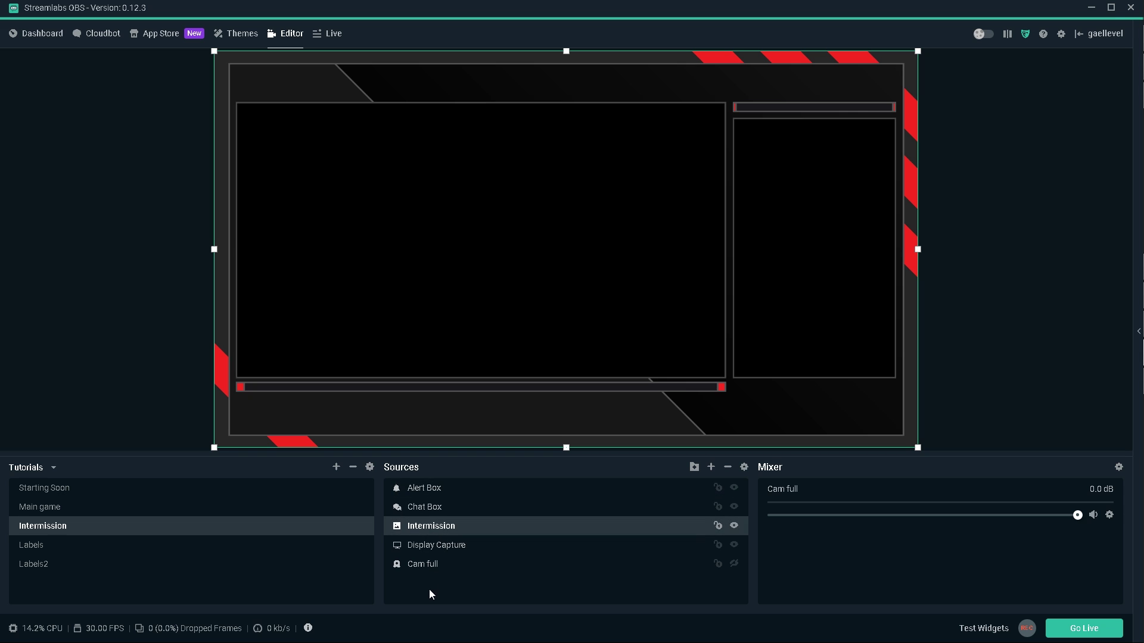
# Hide Display Capture, then reorder Cam full above the Intermission image and make it visible.
pyautogui.click(734, 546)
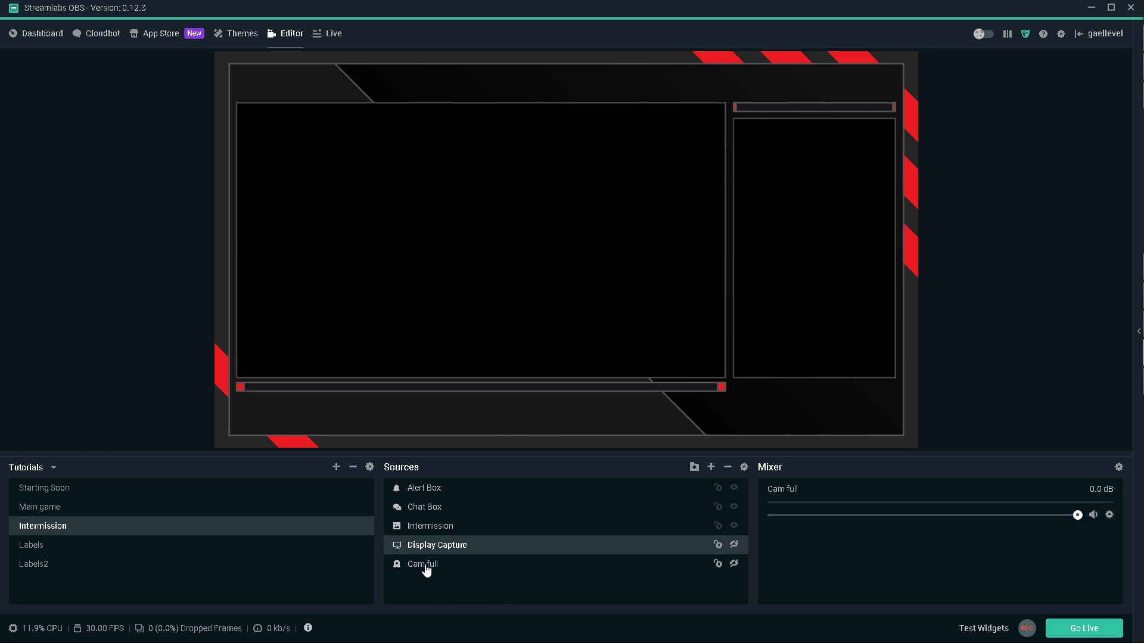
pyautogui.moveTo(426, 570); pyautogui.dragTo(428, 524)
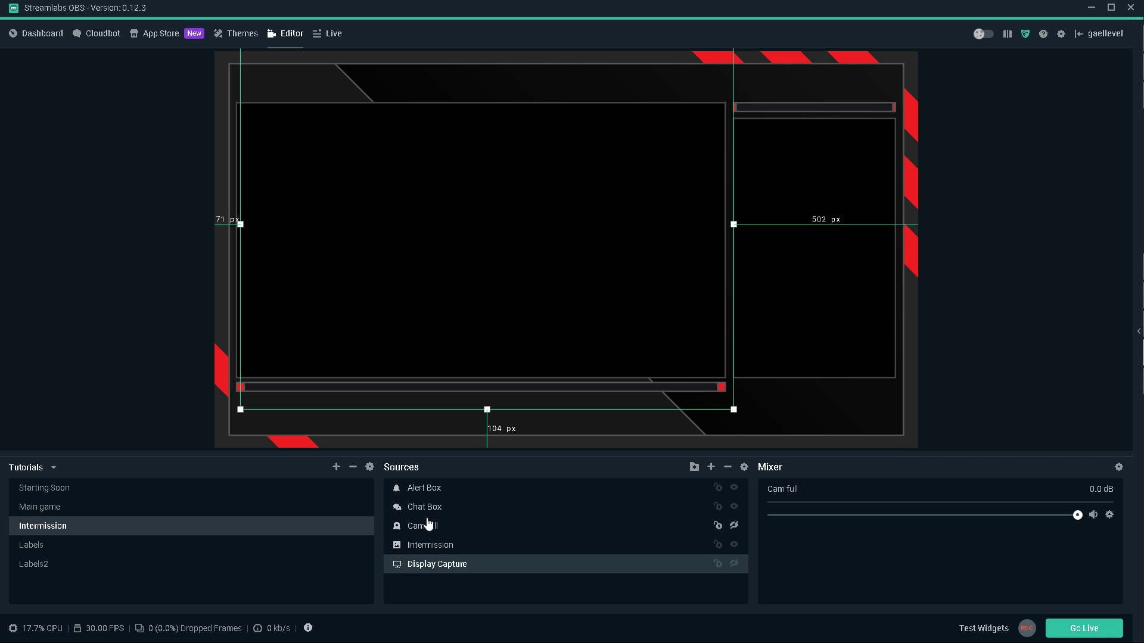
pyautogui.click(734, 526)
# Scale down and position Cam full over the large frame, and crop its lower and upper edges to fit.
pyautogui.moveTo(333, 258); pyautogui.dragTo(331, 256)
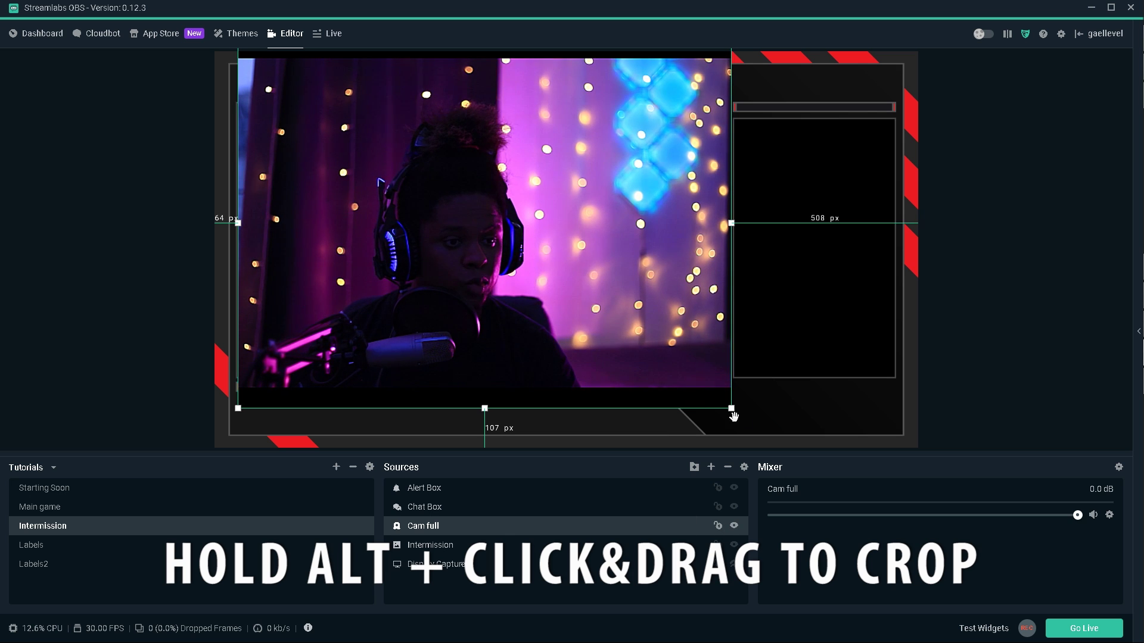
pyautogui.moveTo(732, 409); pyautogui.dragTo(724, 404)
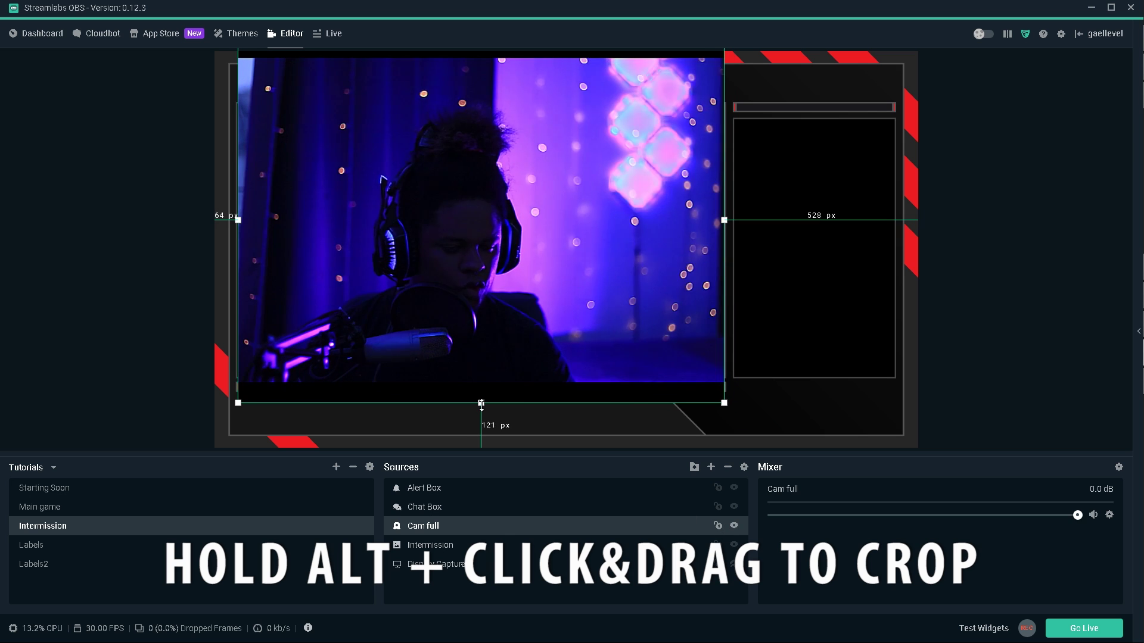
pyautogui.moveTo(481, 403); pyautogui.dragTo(478, 375)
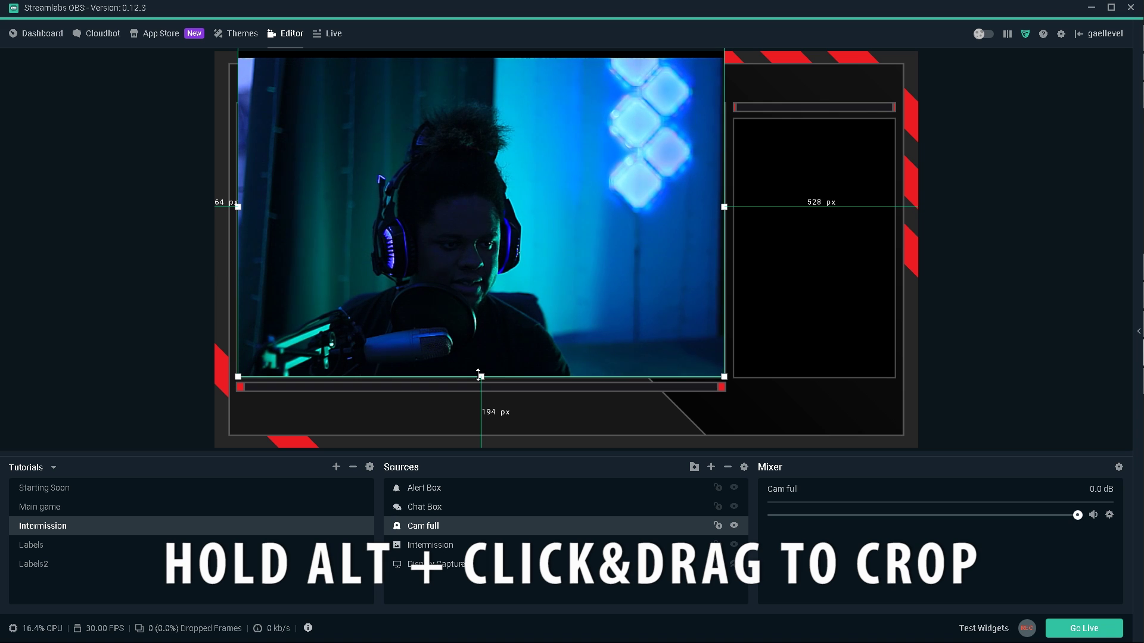
pyautogui.moveTo(327, 174)
pyautogui.mouseDown()
pyautogui.moveTo(329, 220)
pyautogui.moveTo(330, 177)
pyautogui.mouseUp()
pyautogui.moveTo(483, 63); pyautogui.dragTo(483, 101)
pyautogui.click(46, 228)
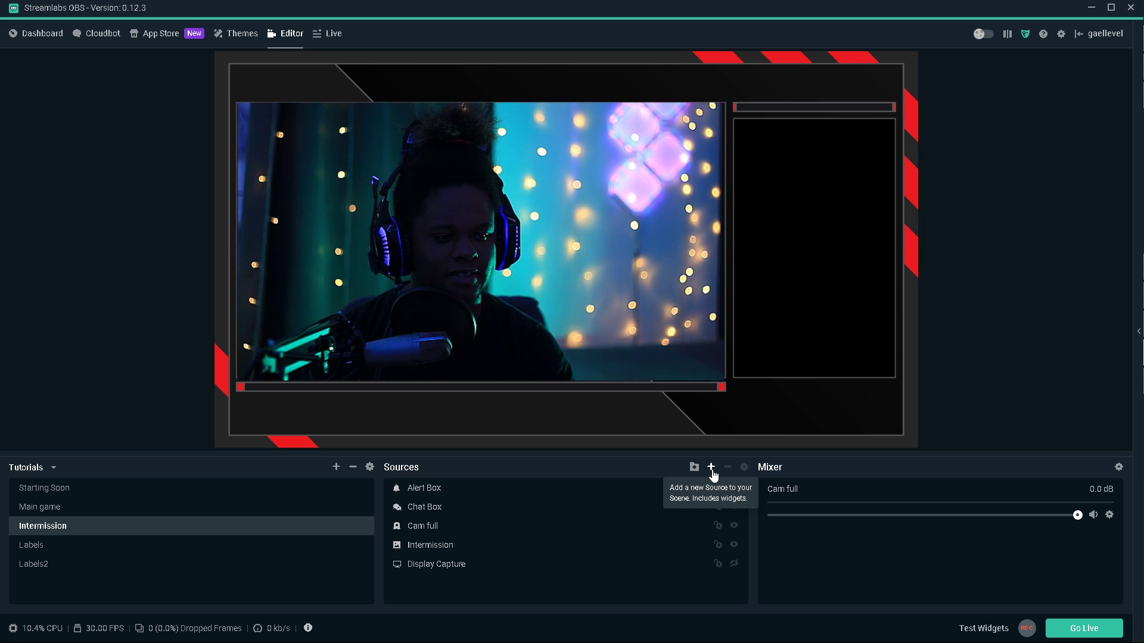
# Add a new Chatbox widget source named Chat Box (1) to the Intermission scene.
pyautogui.click(711, 469)
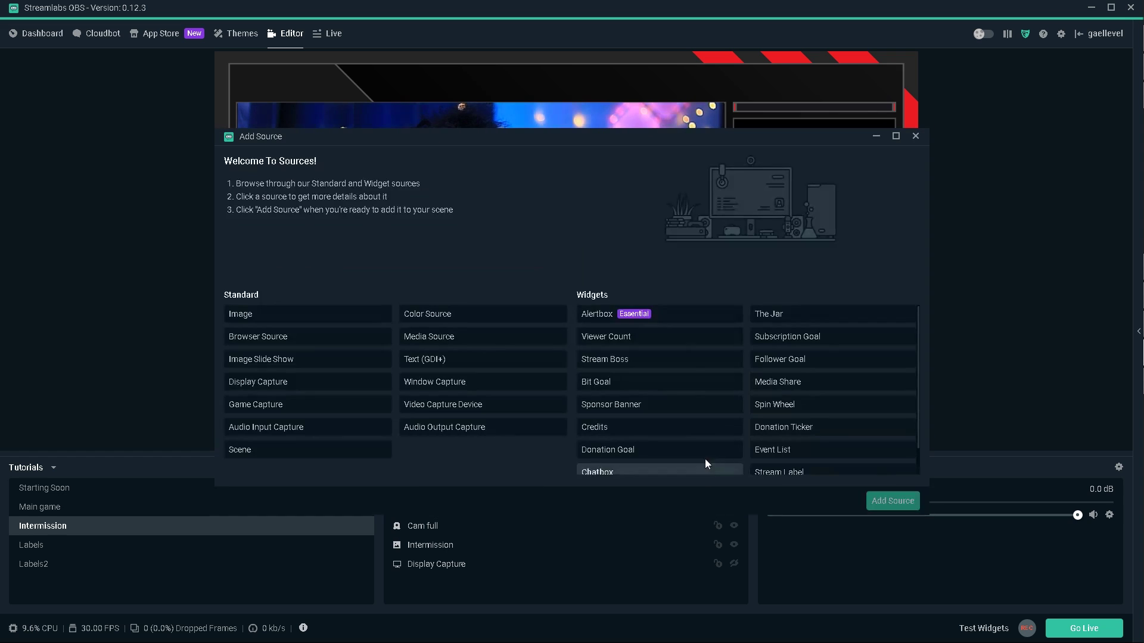
pyautogui.click(756, 359)
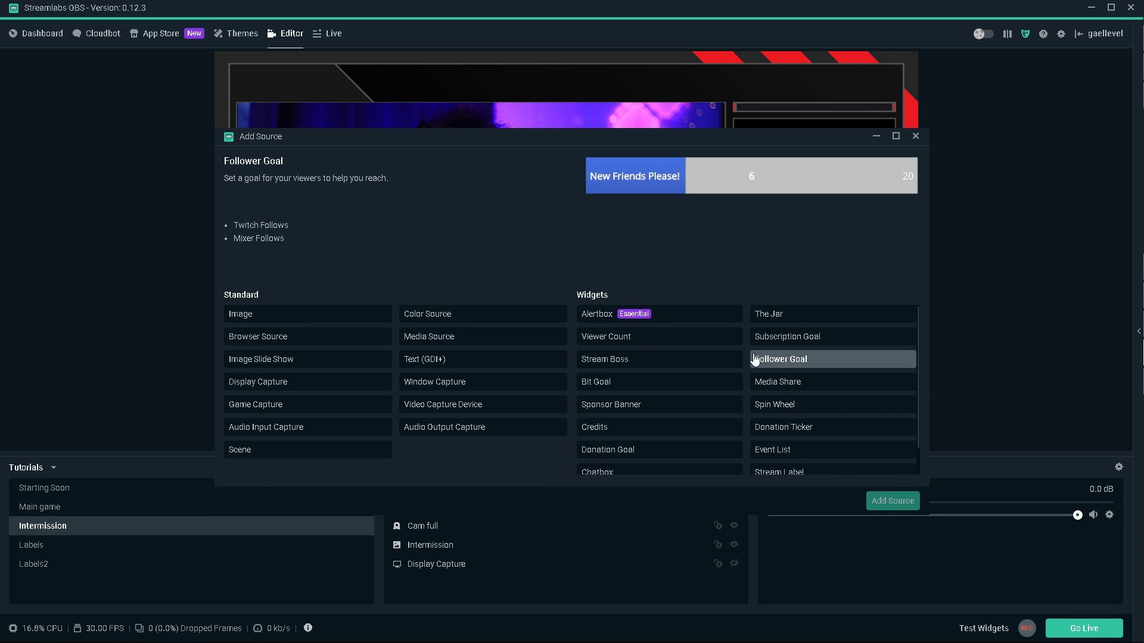
pyautogui.scroll(-1, 684, 399)
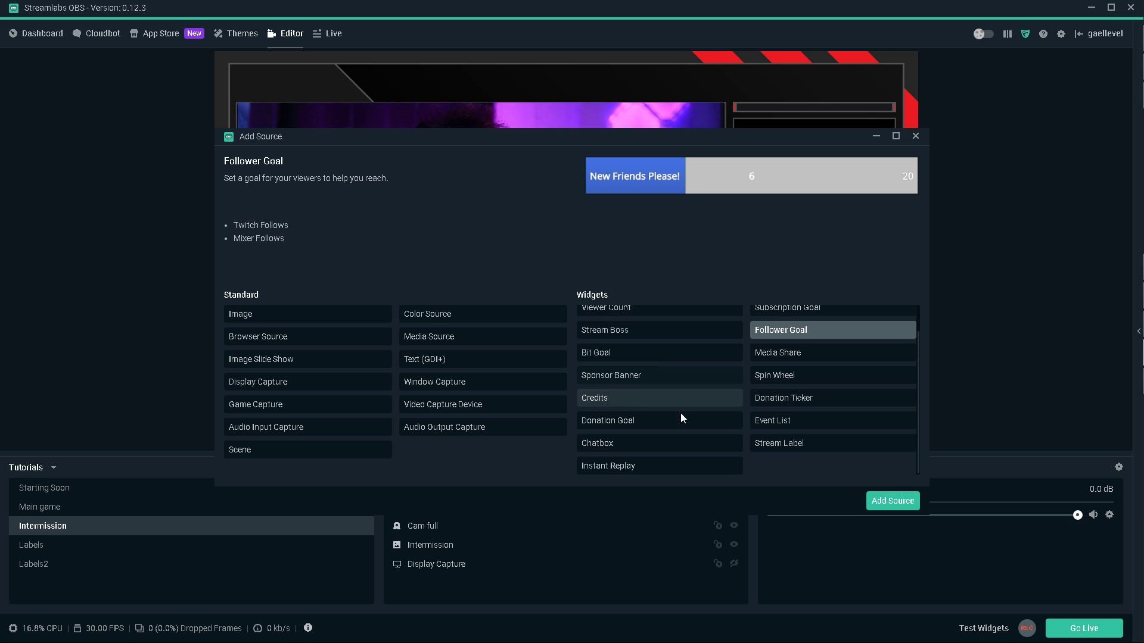
pyautogui.doubleClick(598, 442)
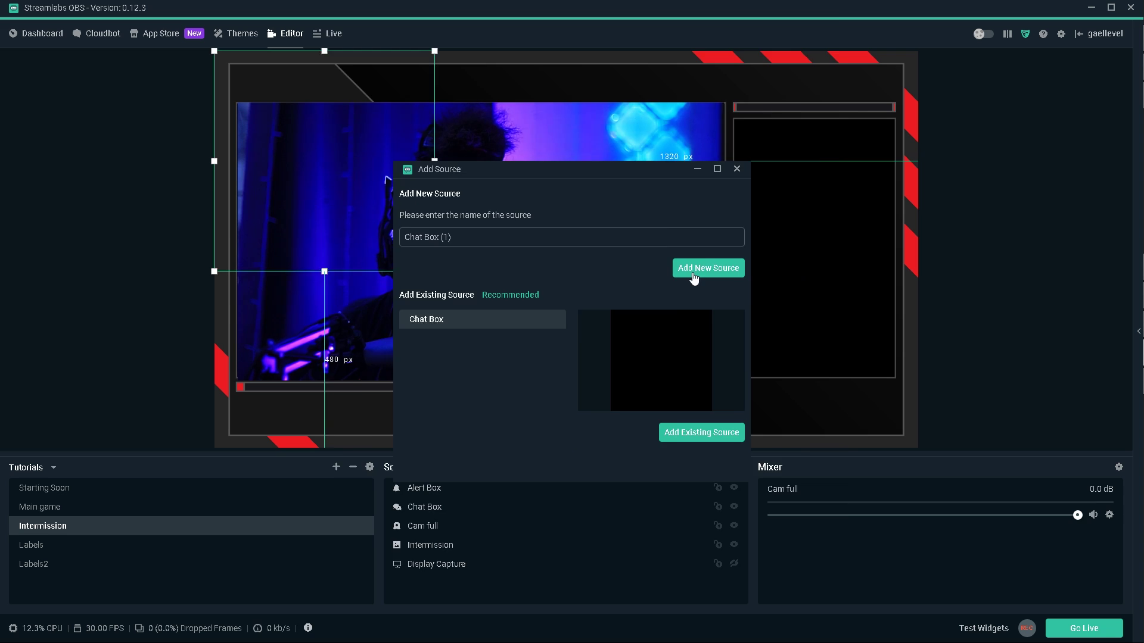
pyautogui.click(694, 276)
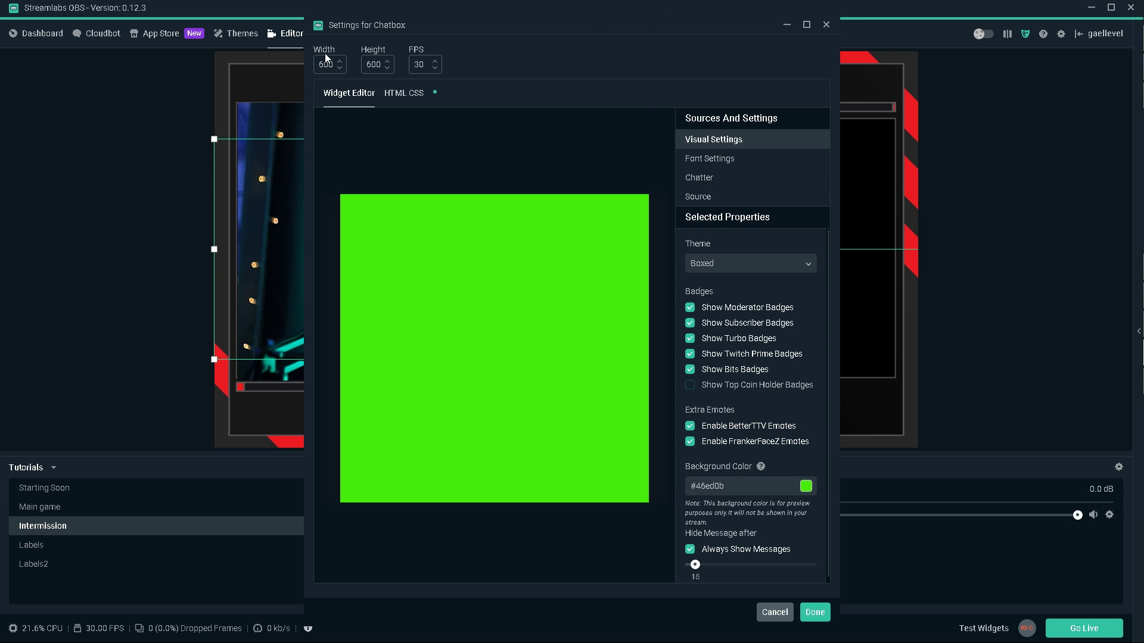
# Move the chatbox settings window aside and align Chat Box (1) with the lower right corner of the overlay's chat frame.
pyautogui.moveTo(381, 23); pyautogui.dragTo(285, 310)
pyautogui.moveTo(278, 173); pyautogui.dragTo(722, 182)
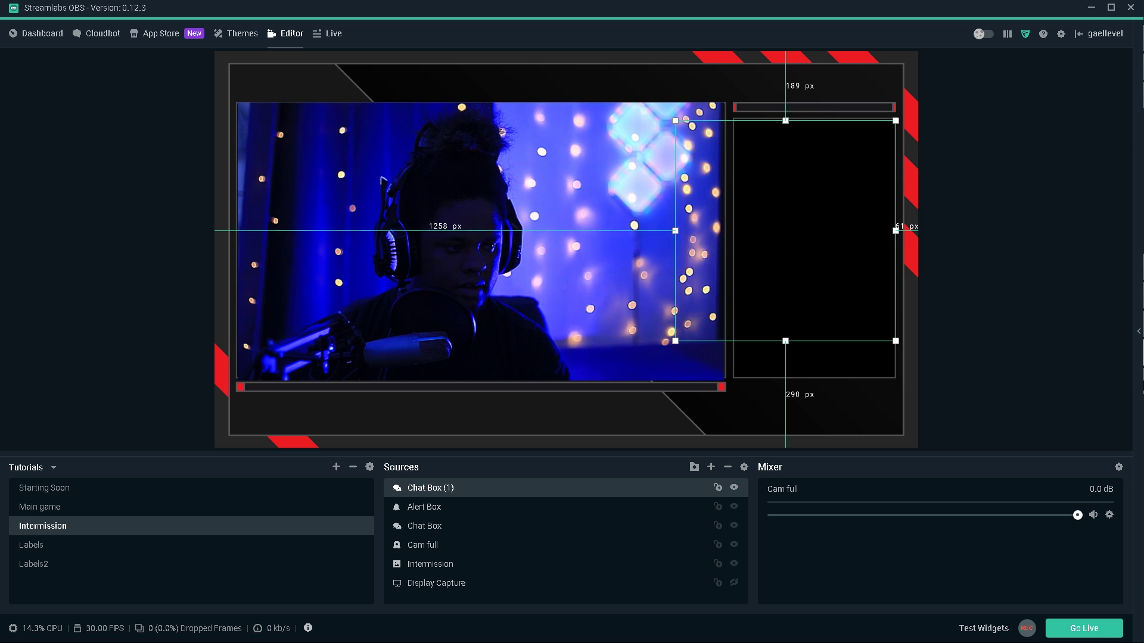
pyautogui.moveTo(769, 173); pyautogui.dragTo(767, 213)
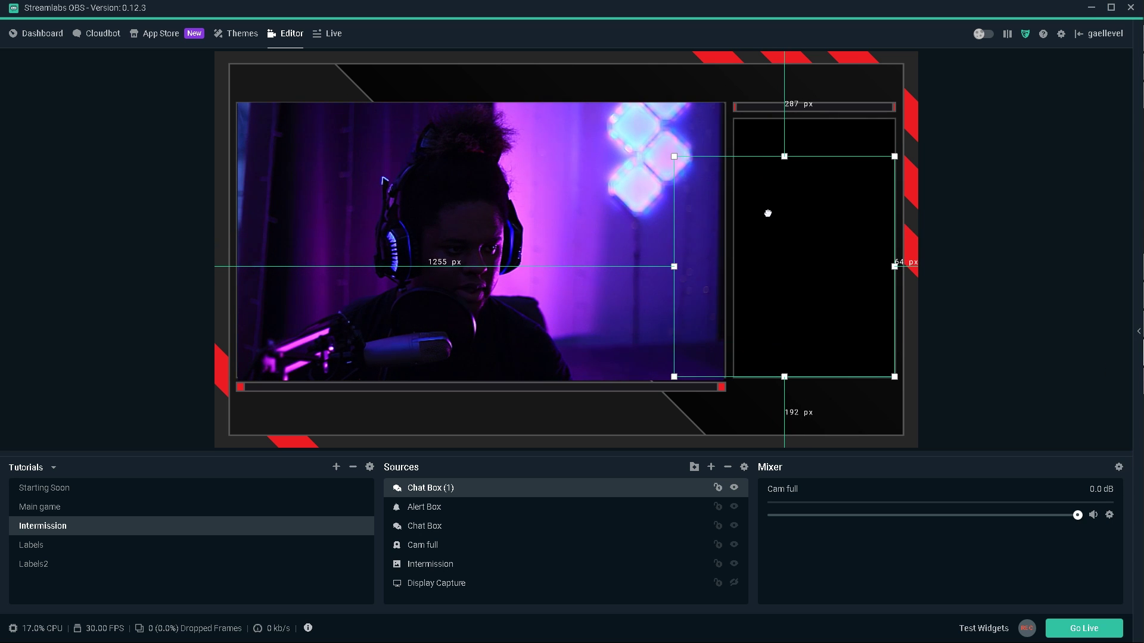
# Set the Chat Box (1) height to 700 and move it up to span the overlay's chat frame.
pyautogui.moveTo(1138, 365)
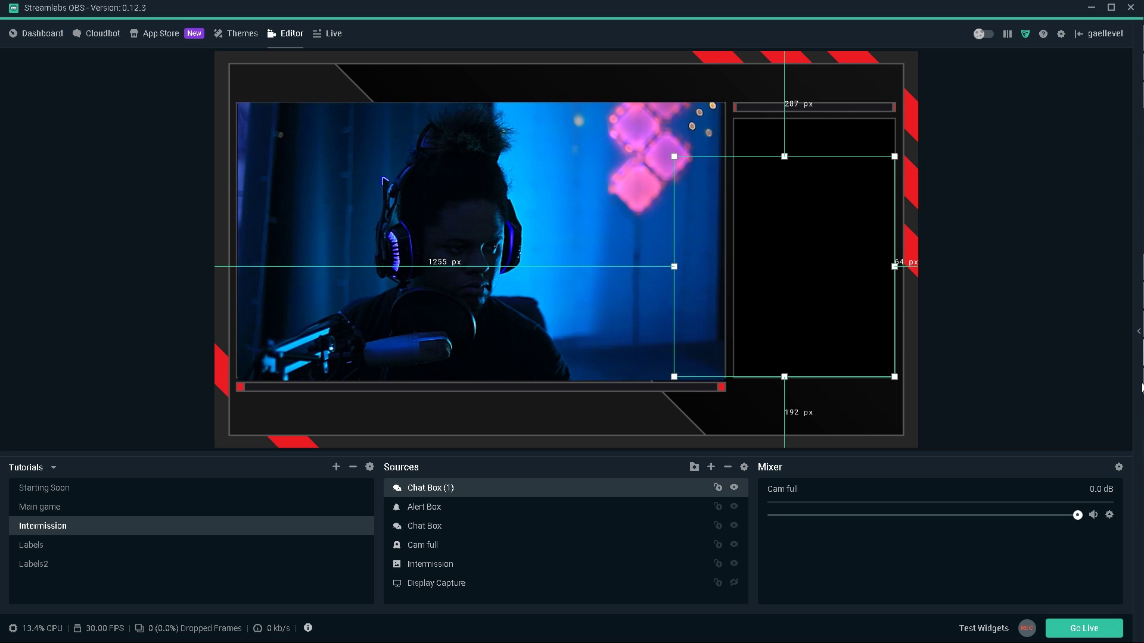
pyautogui.click(1087, 374)
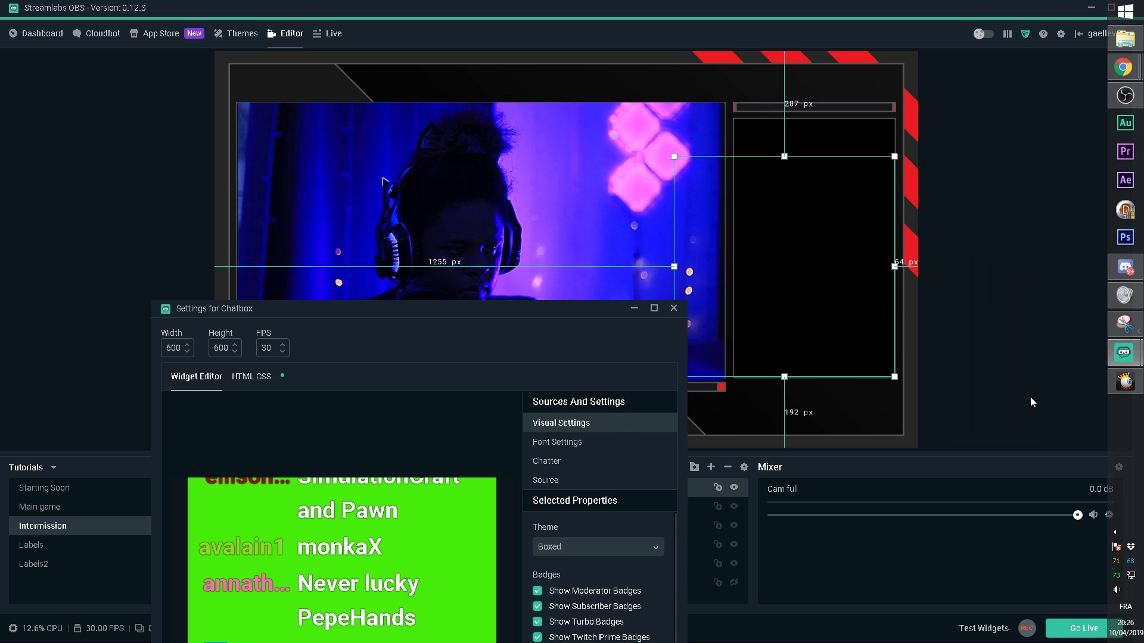
pyautogui.moveTo(392, 311); pyautogui.dragTo(284, 292)
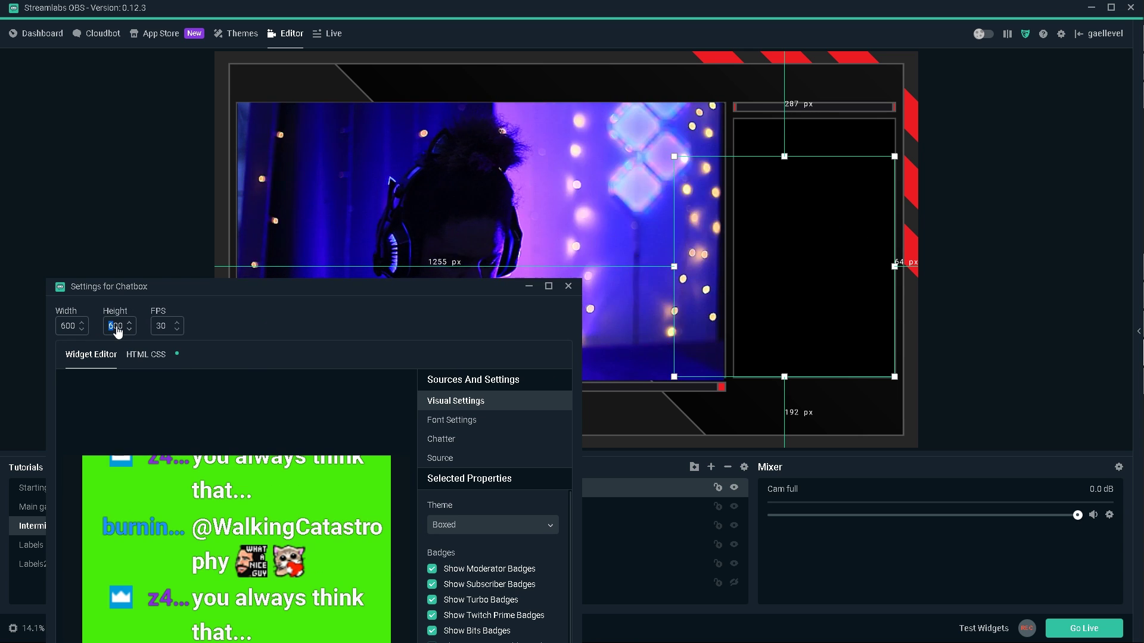
pyautogui.write('7')
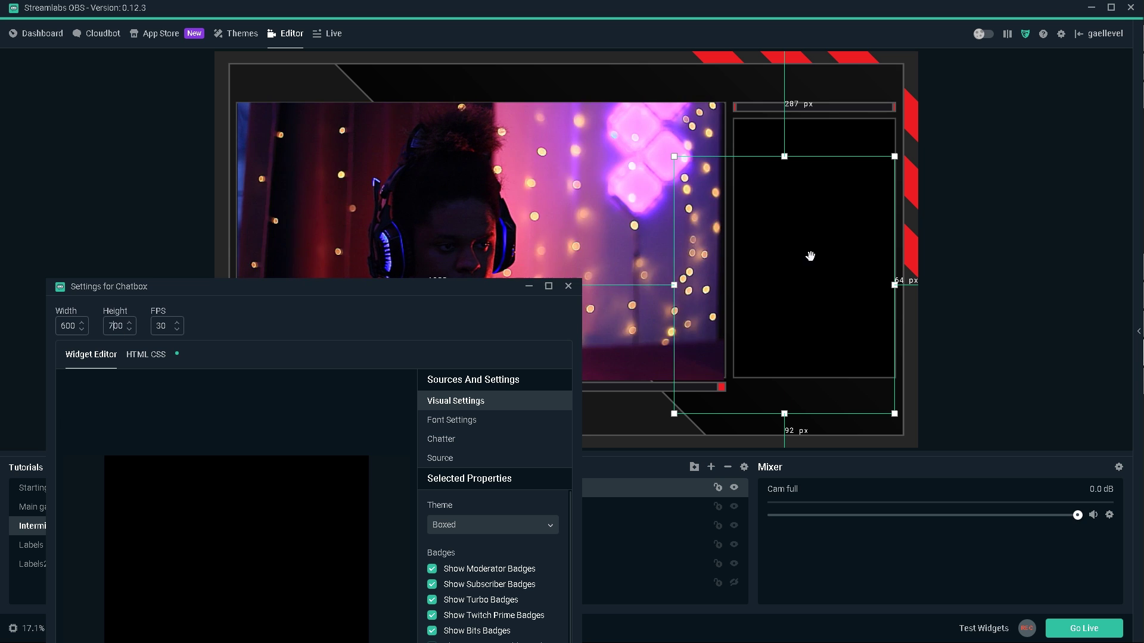
pyautogui.moveTo(787, 267); pyautogui.dragTo(789, 231)
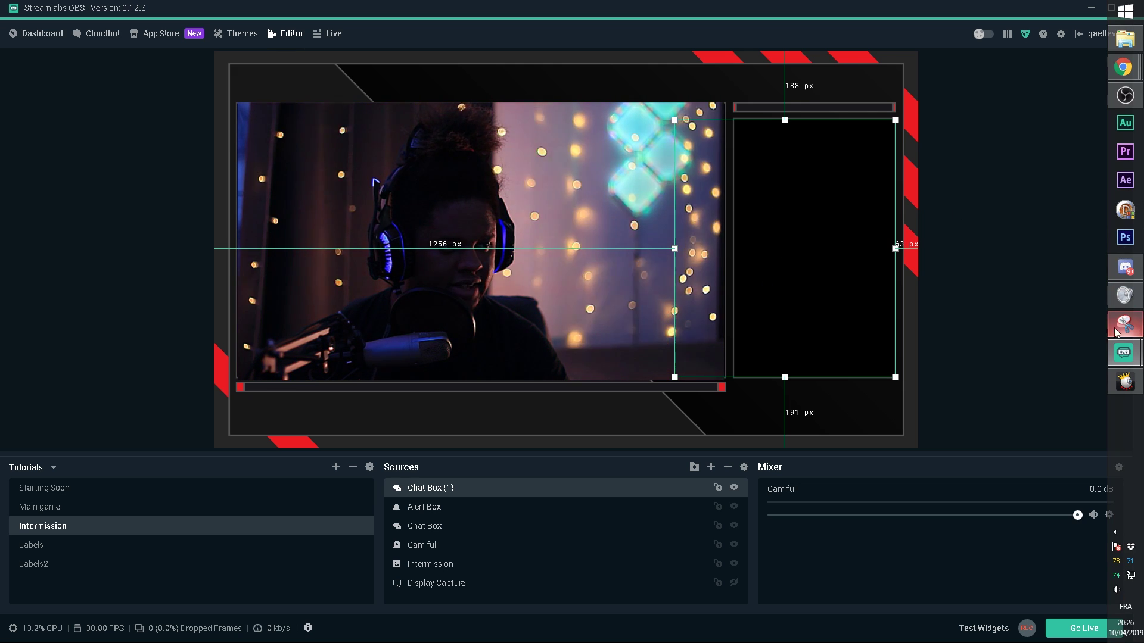
# Set the Chat Box (1) width to 500 and align its left edge with the overlay's chat frame.
pyautogui.moveTo(1124, 351)
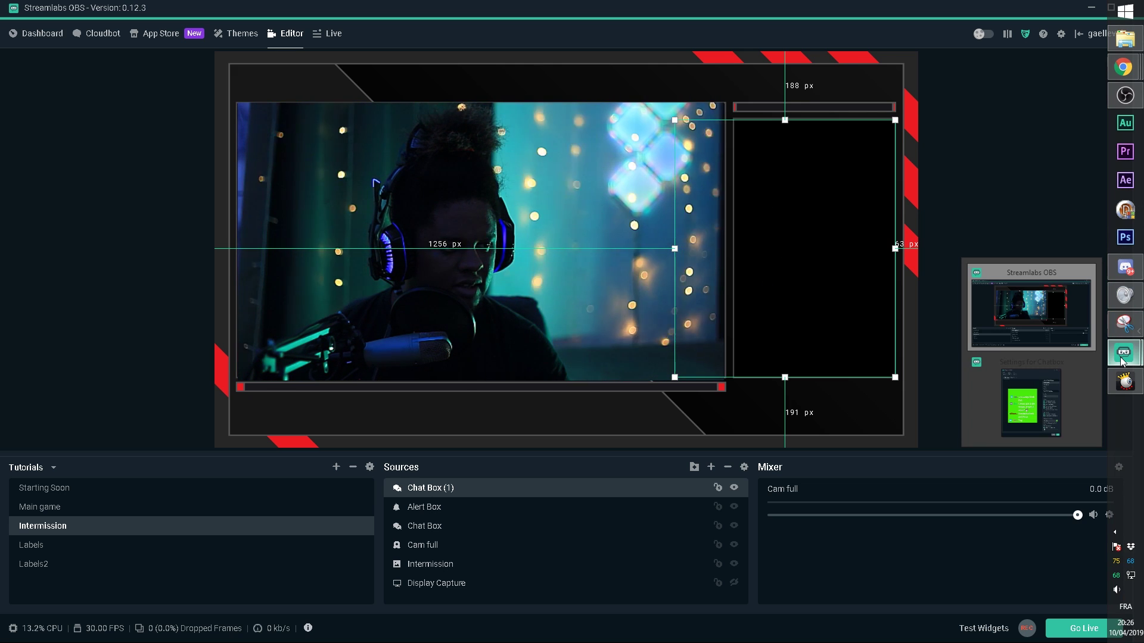
pyautogui.click(1017, 420)
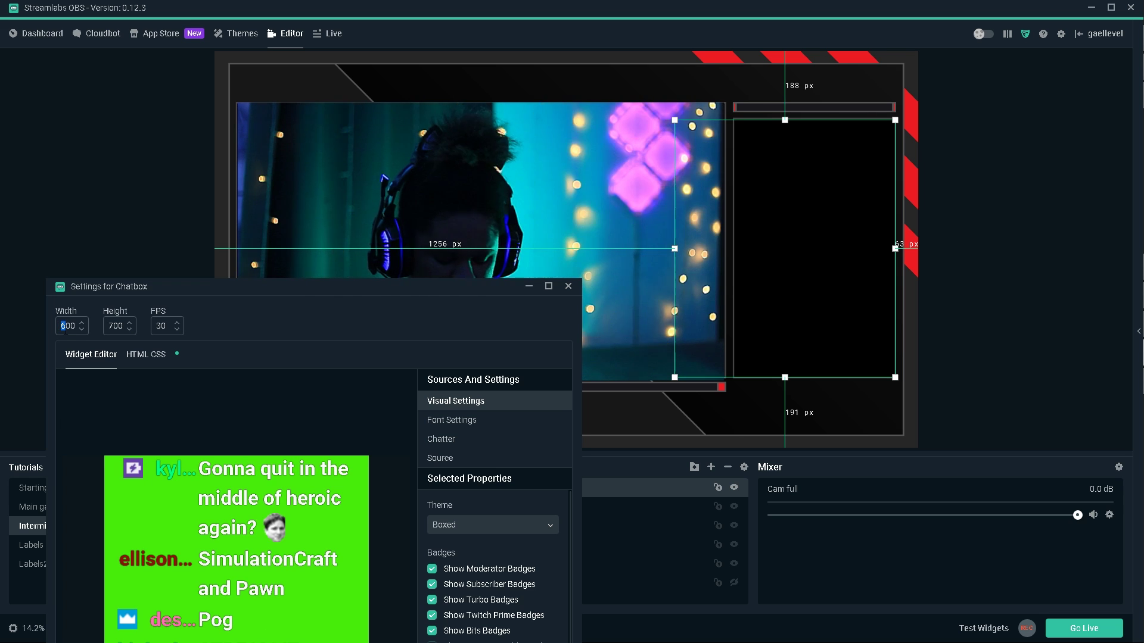
pyautogui.write('5')
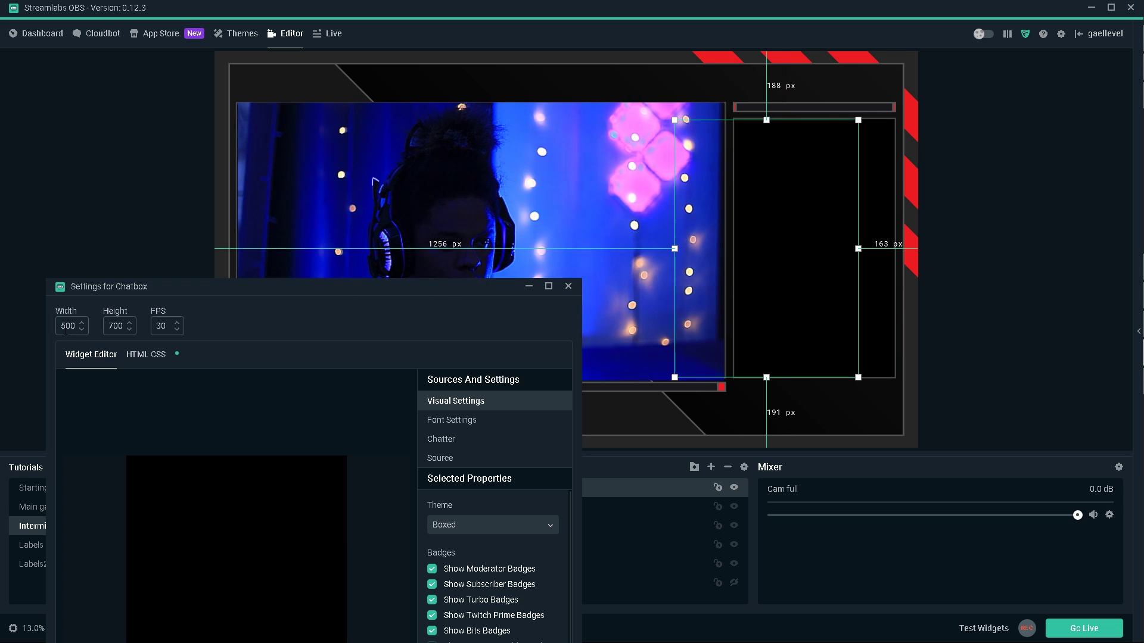
pyautogui.moveTo(699, 259); pyautogui.dragTo(773, 255)
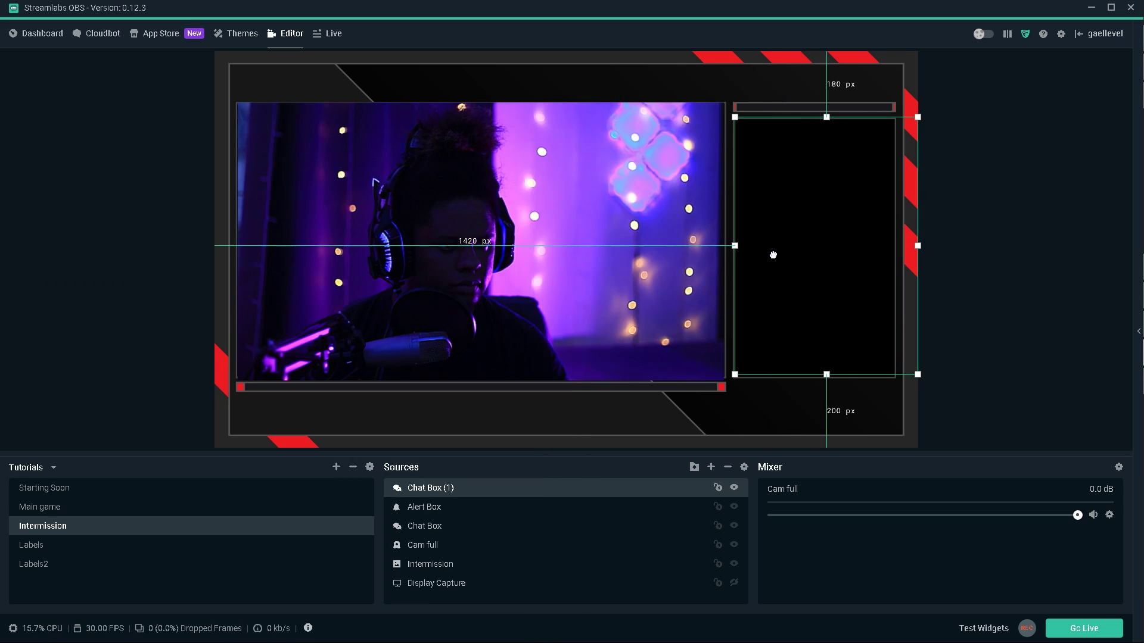
# Narrow Chat Box (1) to a width of 440 to fit the chat frame and apply its settings.
pyautogui.doubleClick(773, 255)
pyautogui.write('4')
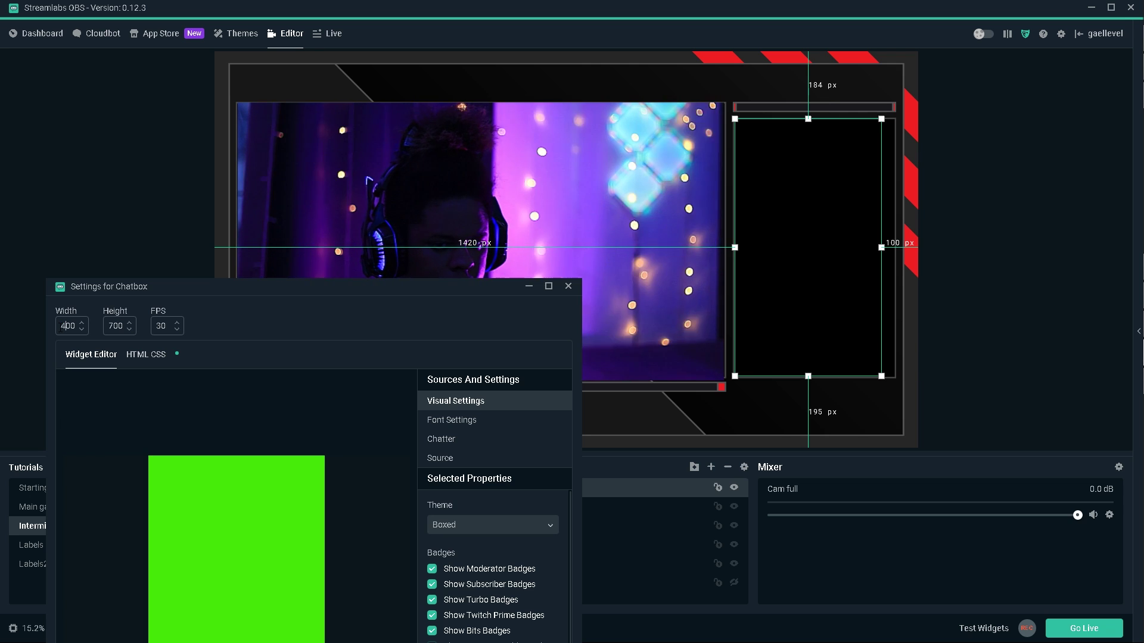
pyautogui.write('2')
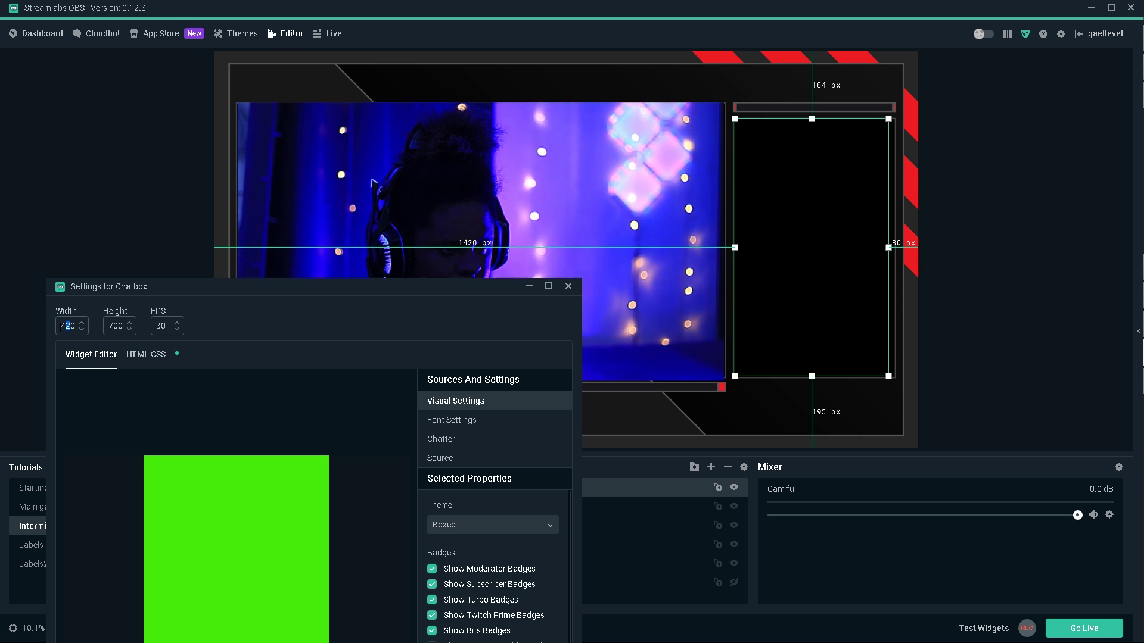
pyautogui.write('5')
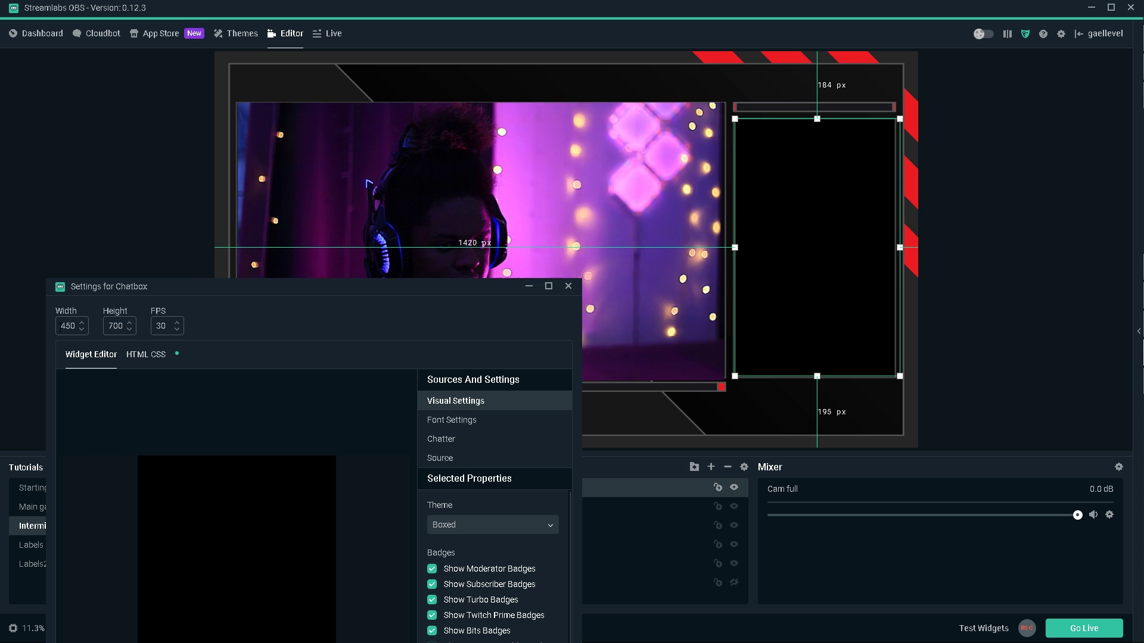
pyautogui.write('4')
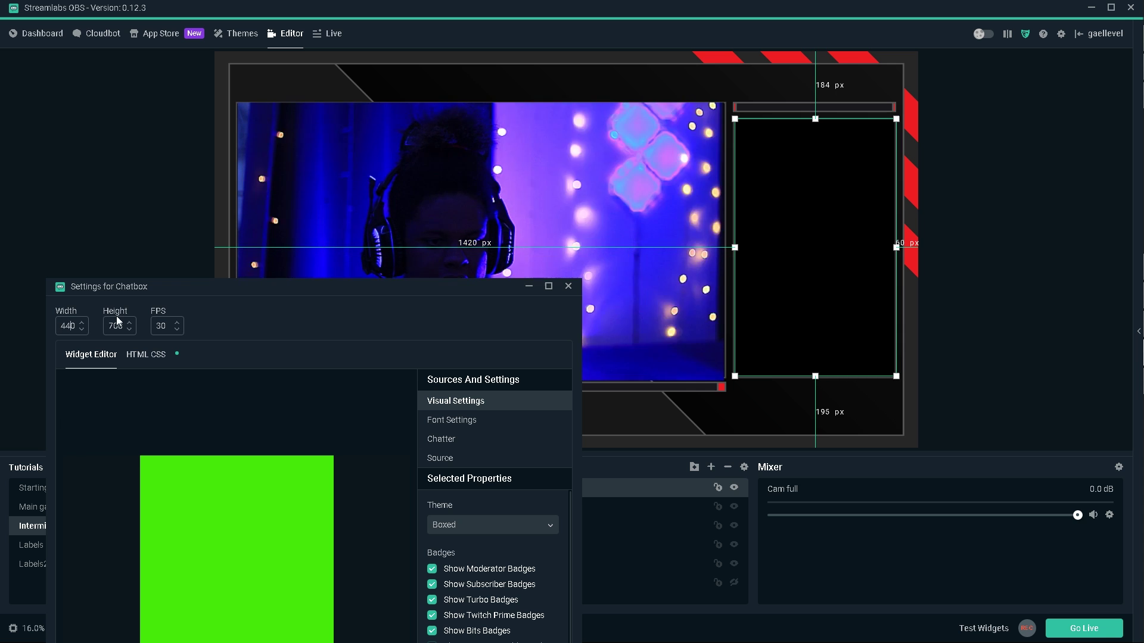
pyautogui.moveTo(208, 289); pyautogui.dragTo(203, 41)
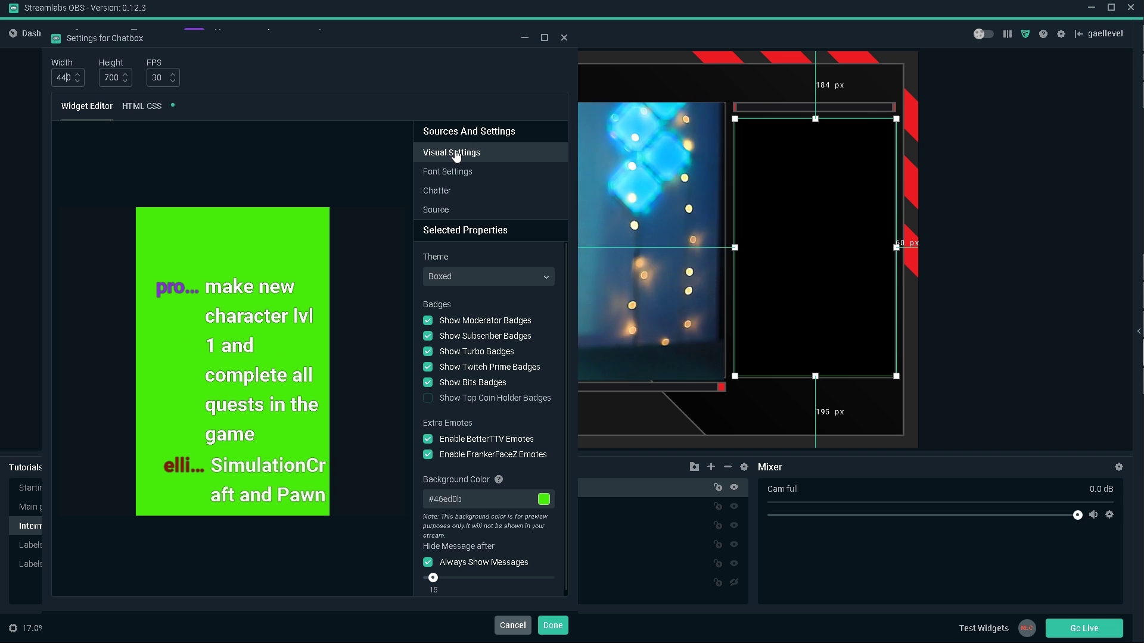
pyautogui.scroll(-1, 497, 488)
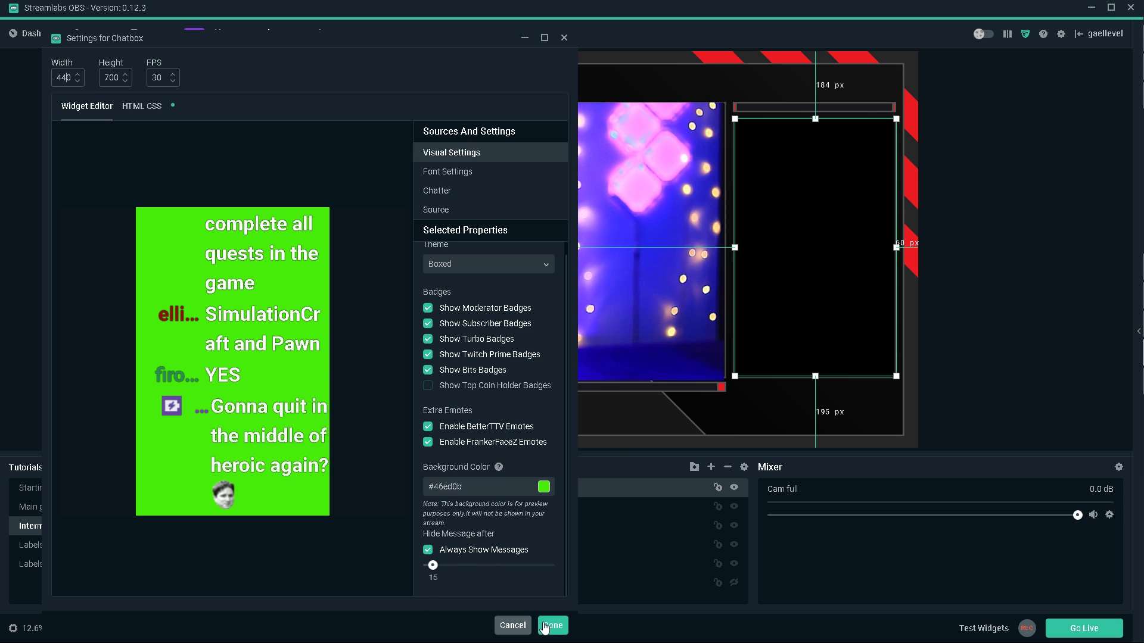
pyautogui.click(553, 625)
# Show the live stream chat beside the editor and send the test message "hi".
pyautogui.click(1139, 333)
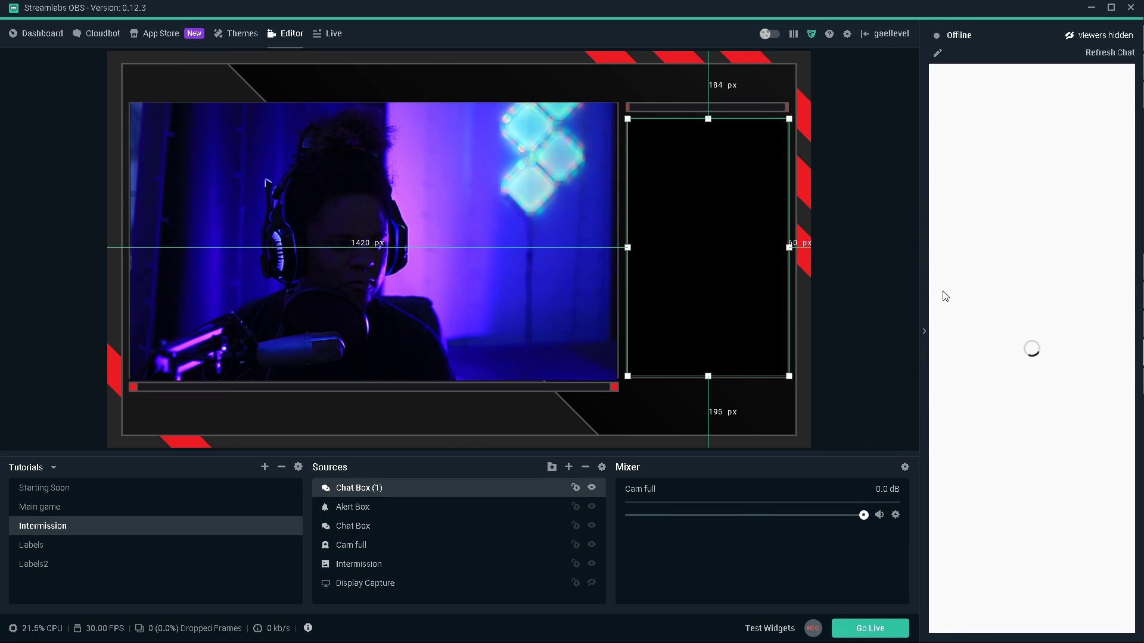
pyautogui.click(1006, 569)
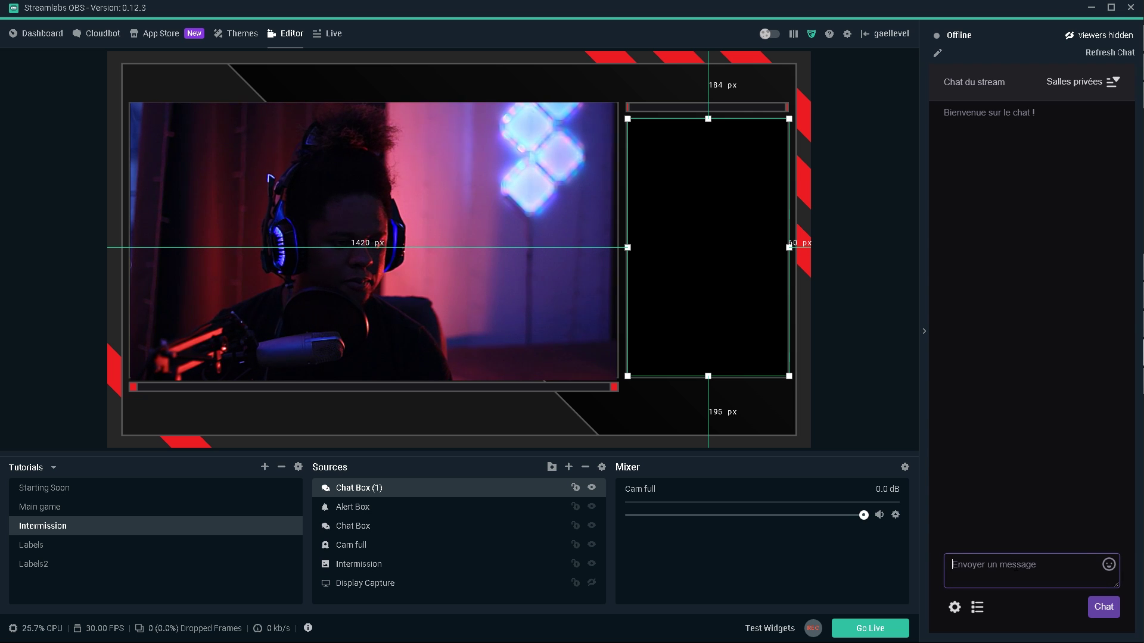
pyautogui.write('hi')
pyautogui.press('Return')
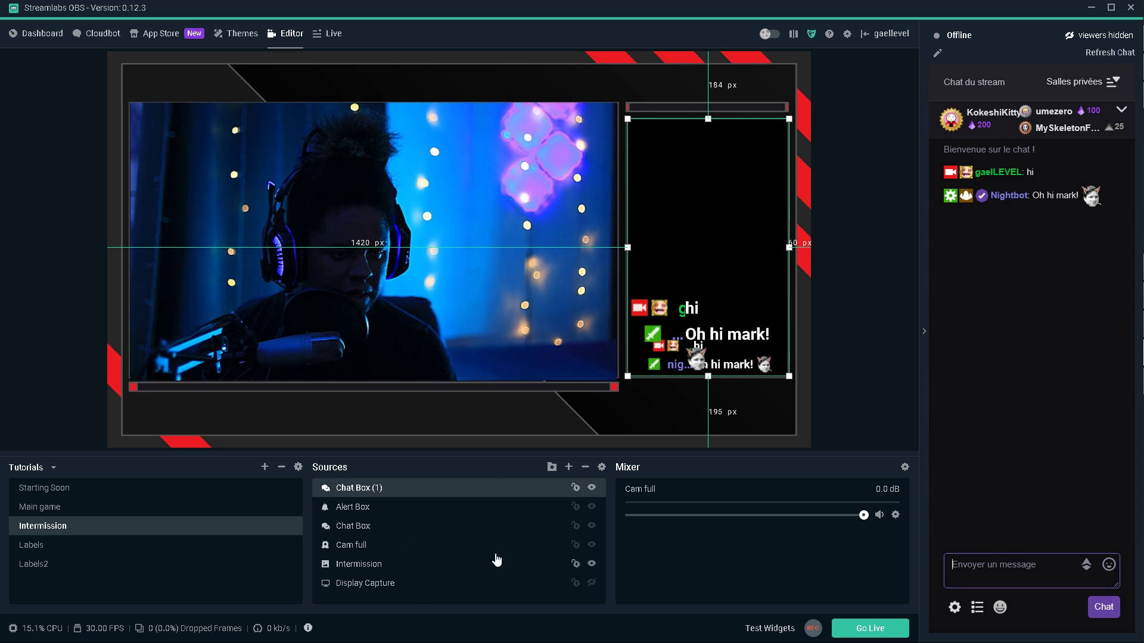
# Hide the original Chat Box source and send the chat commands !socials and !social.
pyautogui.click(591, 527)
pyautogui.write('!socials')
pyautogui.press('Return')
pyautogui.write('!social')
pyautogui.press('Return')
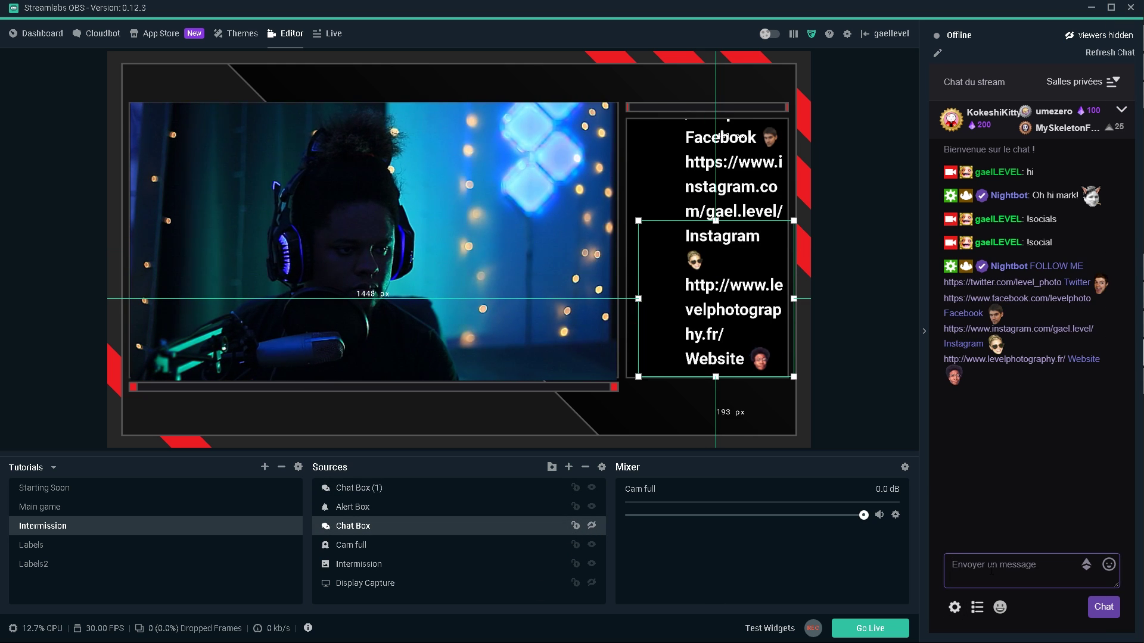
# Reduce the font size in the chatbox font settings and apply the change.
pyautogui.doubleClick(357, 527)
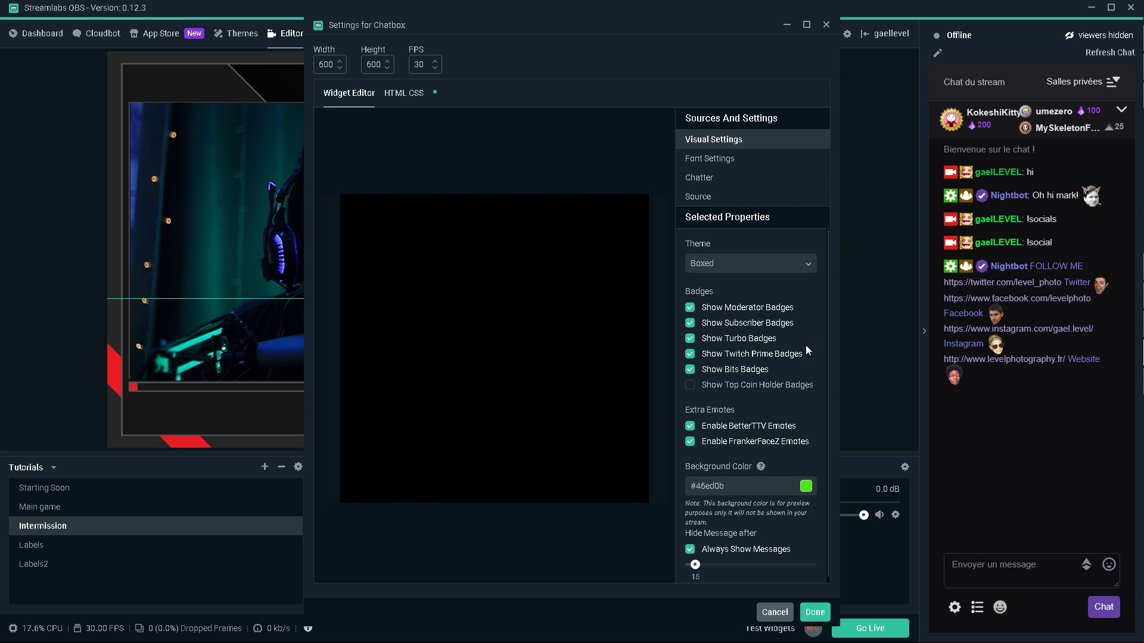
pyautogui.click(705, 166)
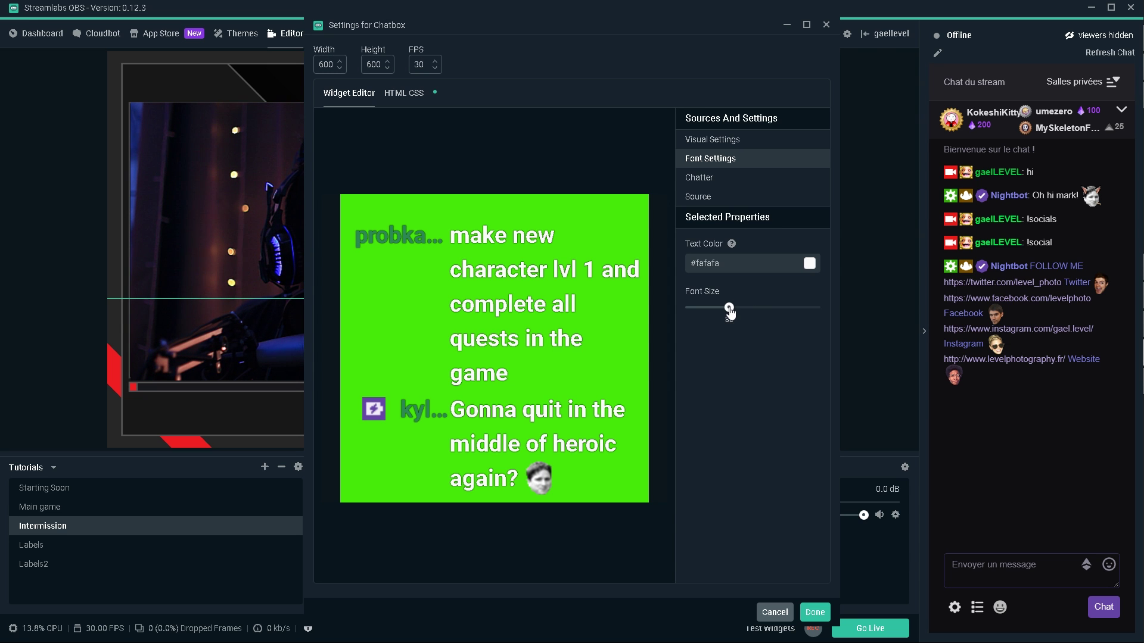
pyautogui.click(814, 611)
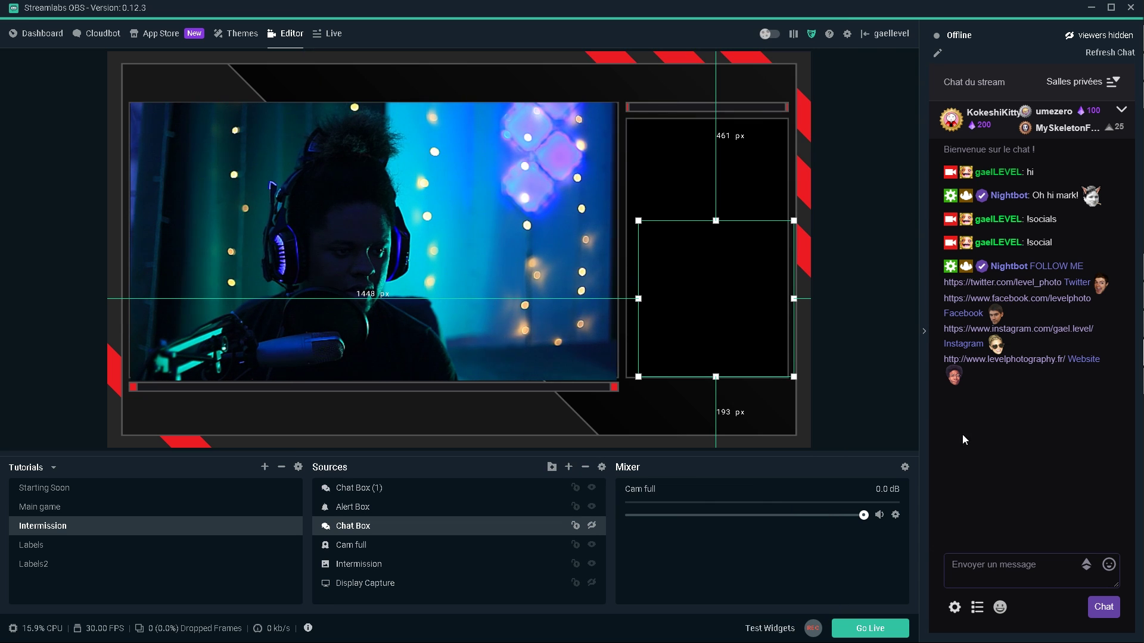
# Send !social in the stream chat again to check the smaller text in the chat frame.
pyautogui.click(1016, 576)
pyautogui.write('!social')
pyautogui.press('Return')
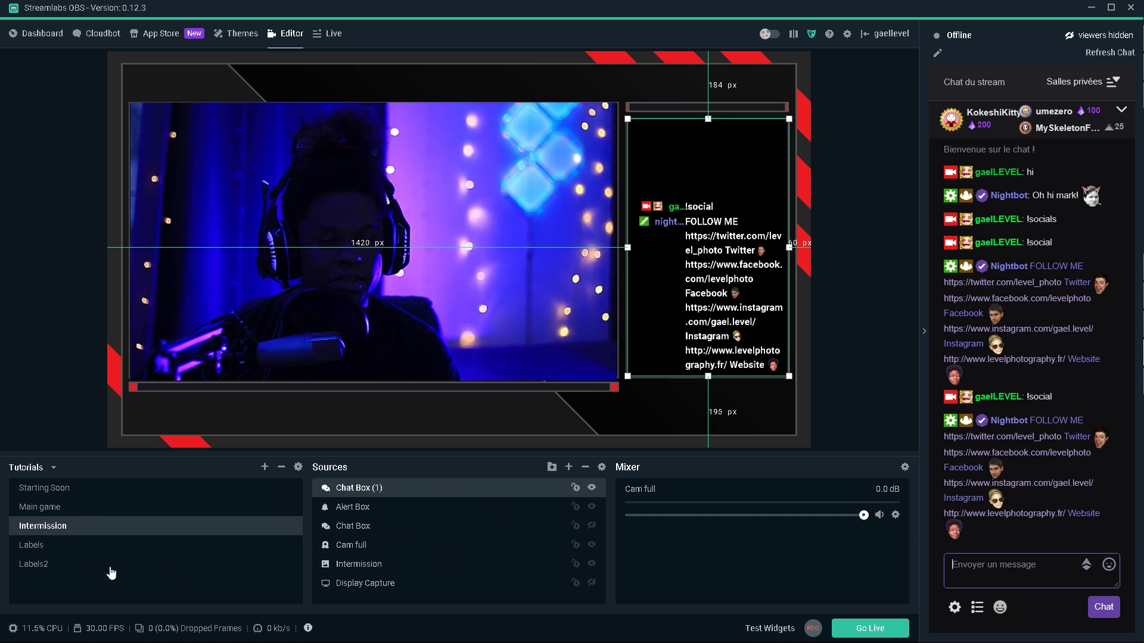
# Add the existing Labels2 scene as a source to the Intermission scene.
pyautogui.click(569, 470)
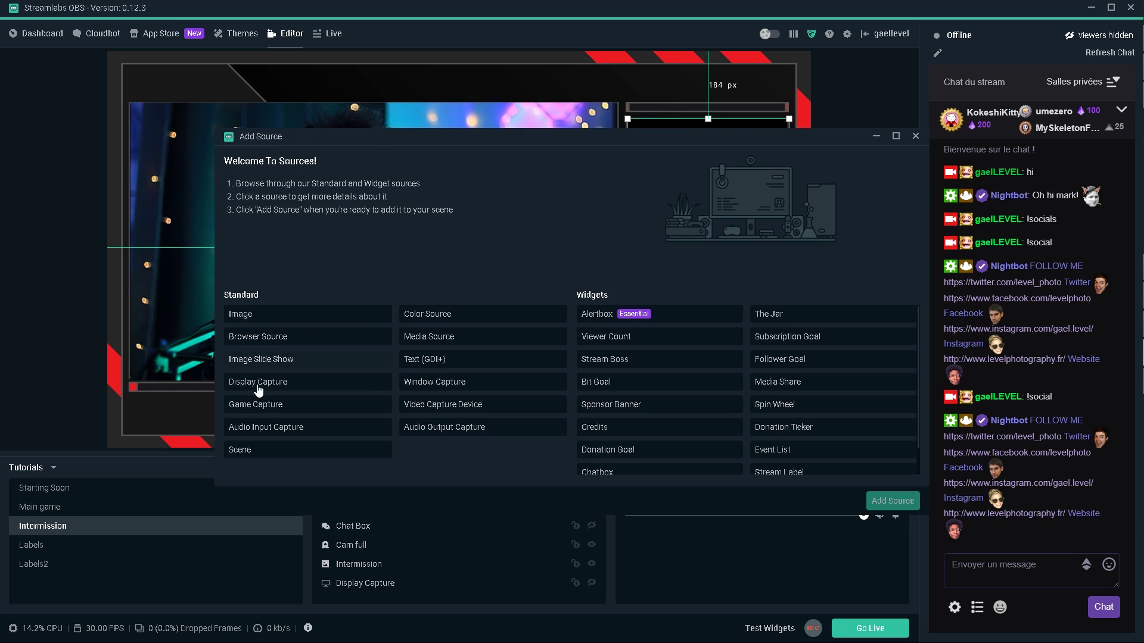
pyautogui.doubleClick(249, 453)
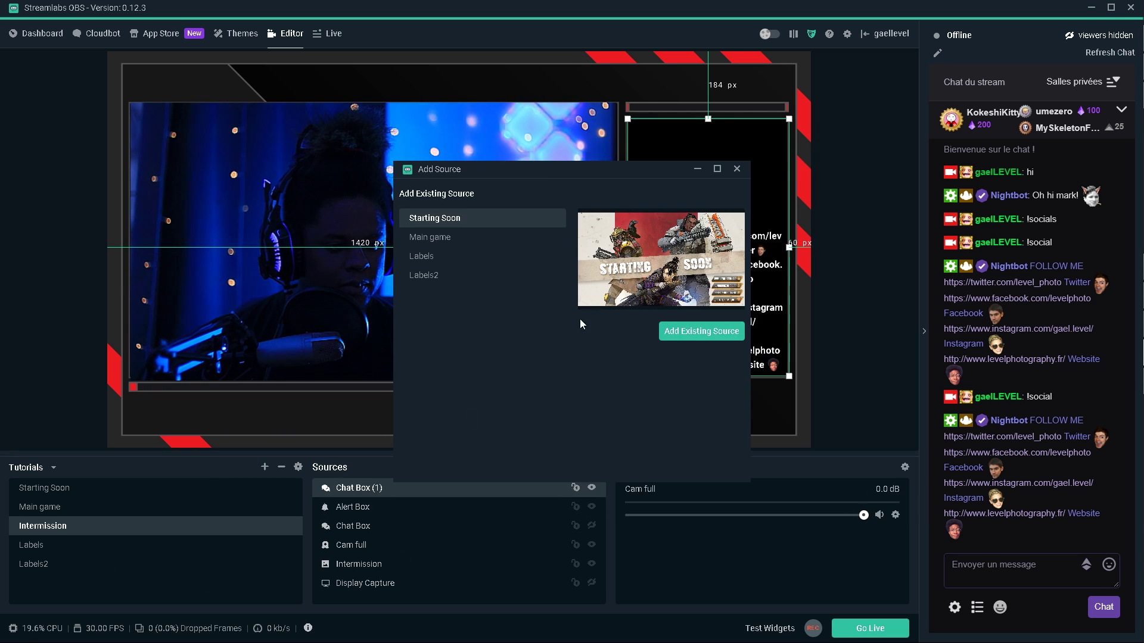
pyautogui.click(431, 278)
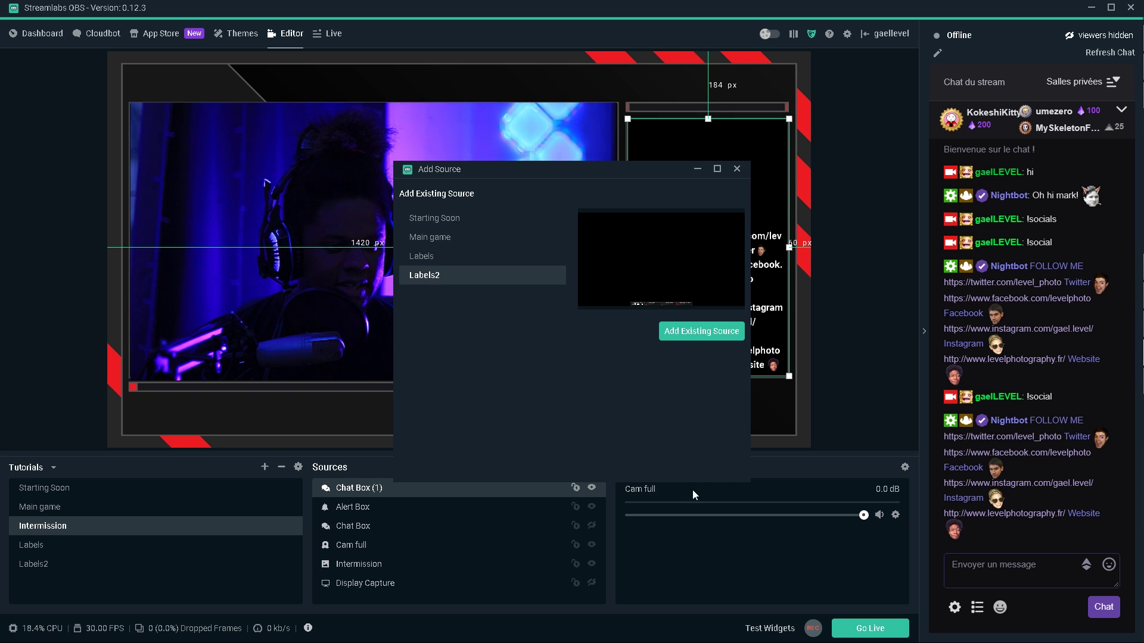
pyautogui.click(684, 334)
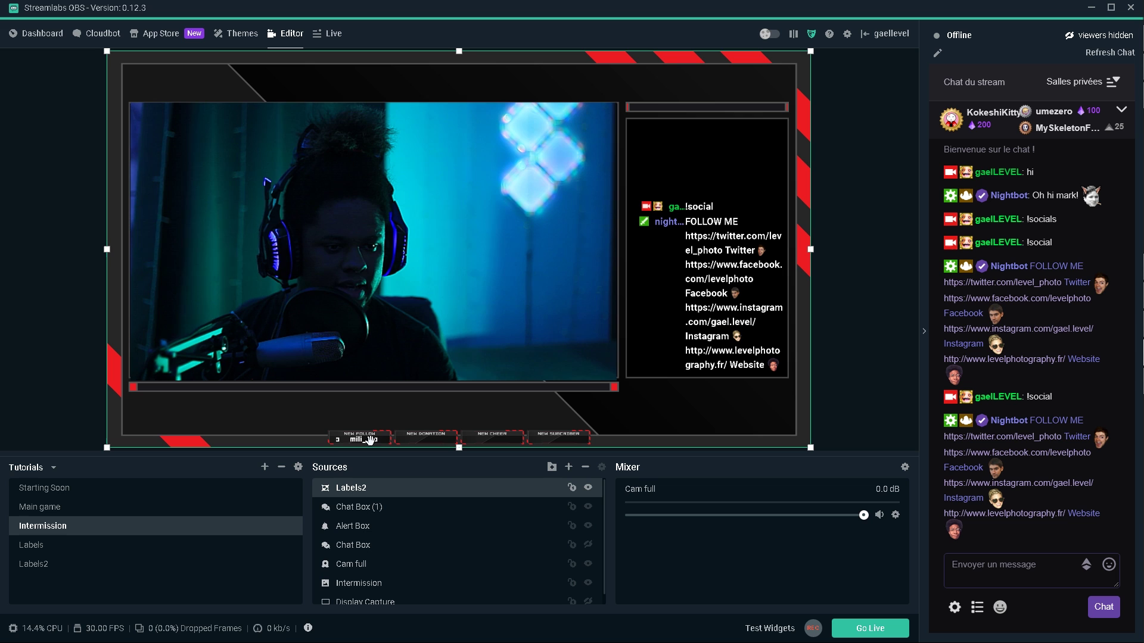
# Crop Labels2 down to its row of labels, place it beneath the webcam frame and enlarge it slightly.
pyautogui.moveTo(364, 437); pyautogui.dragTo(322, 422)
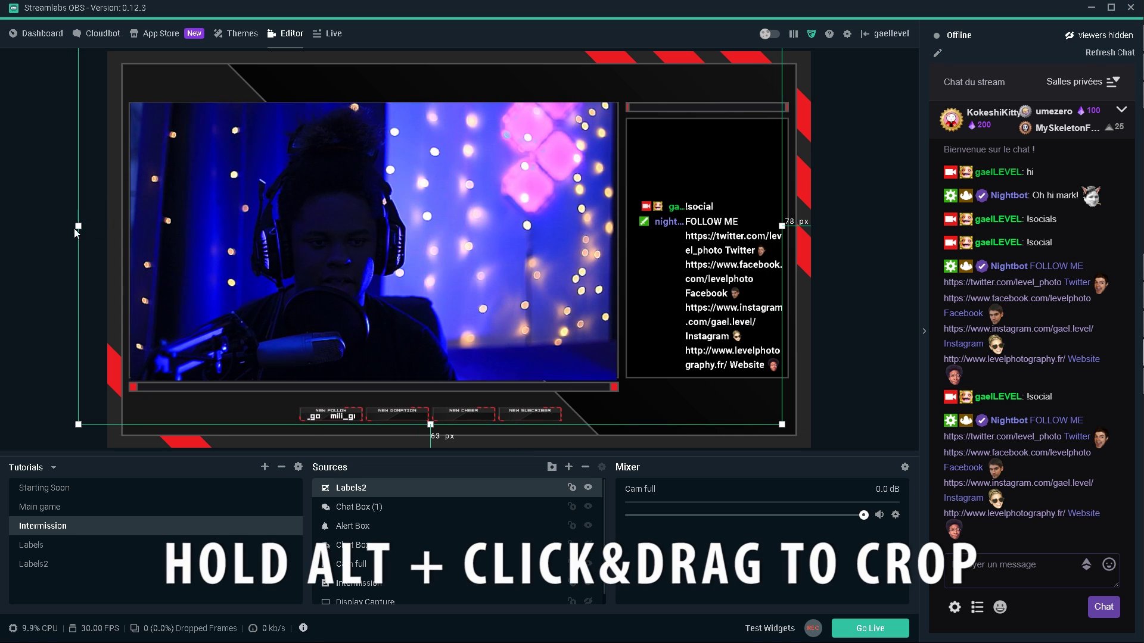
pyautogui.moveTo(78, 226); pyautogui.dragTo(282, 226)
pyautogui.moveTo(781, 226); pyautogui.dragTo(626, 226)
pyautogui.moveTo(454, 52); pyautogui.dragTo(511, 409)
pyautogui.moveTo(511, 408); pyautogui.dragTo(460, 410)
pyautogui.moveTo(344, 402); pyautogui.dragTo(338, 402)
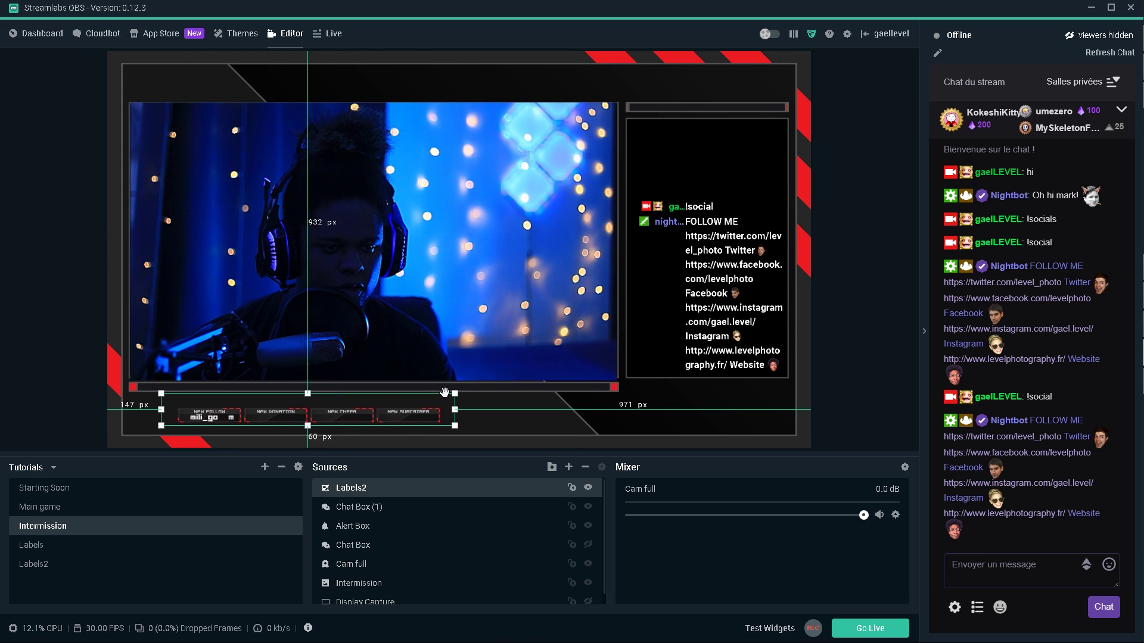
pyautogui.moveTo(455, 393); pyautogui.dragTo(497, 379)
# Switch to the Starting Soon scene and change the Global Transition type to Stinger.
pyautogui.click(57, 507)
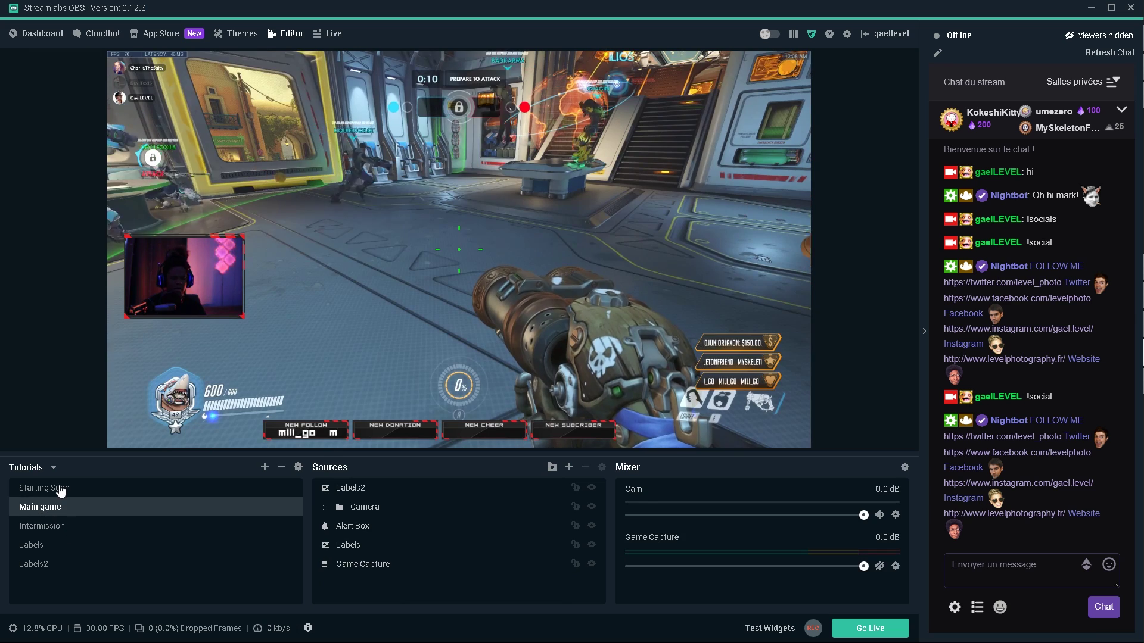
pyautogui.click(60, 489)
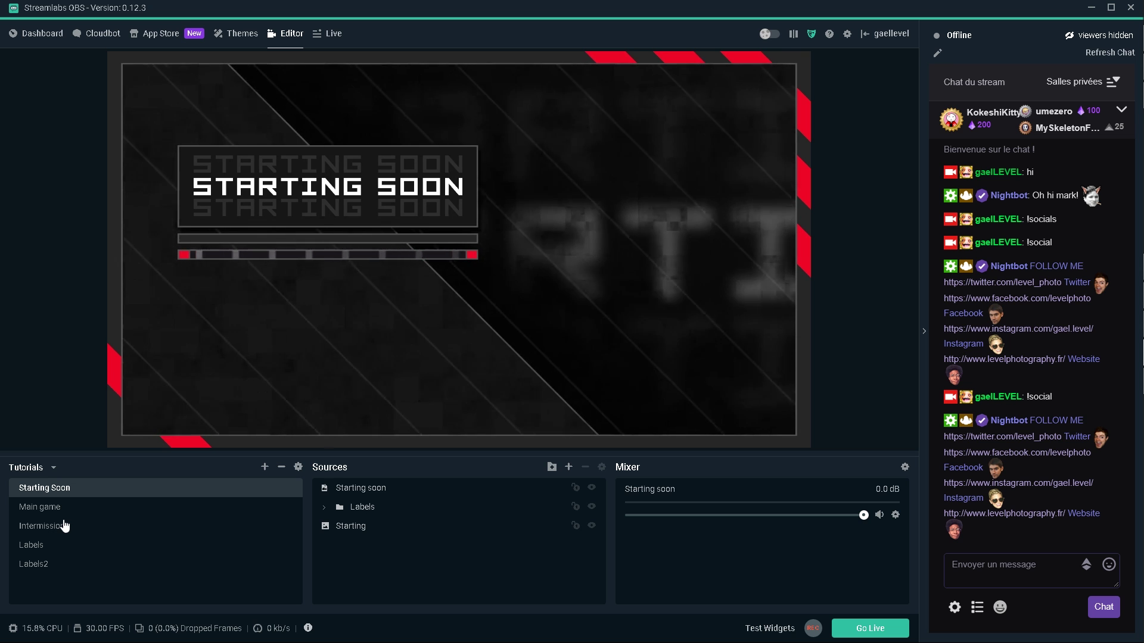
pyautogui.click(298, 468)
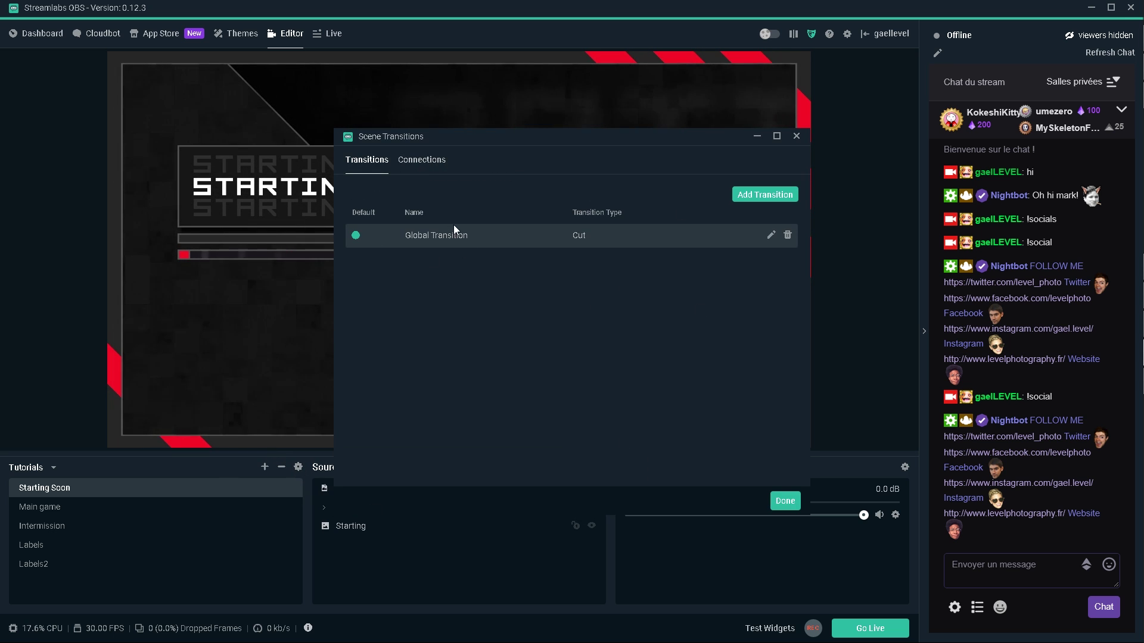
pyautogui.click(771, 236)
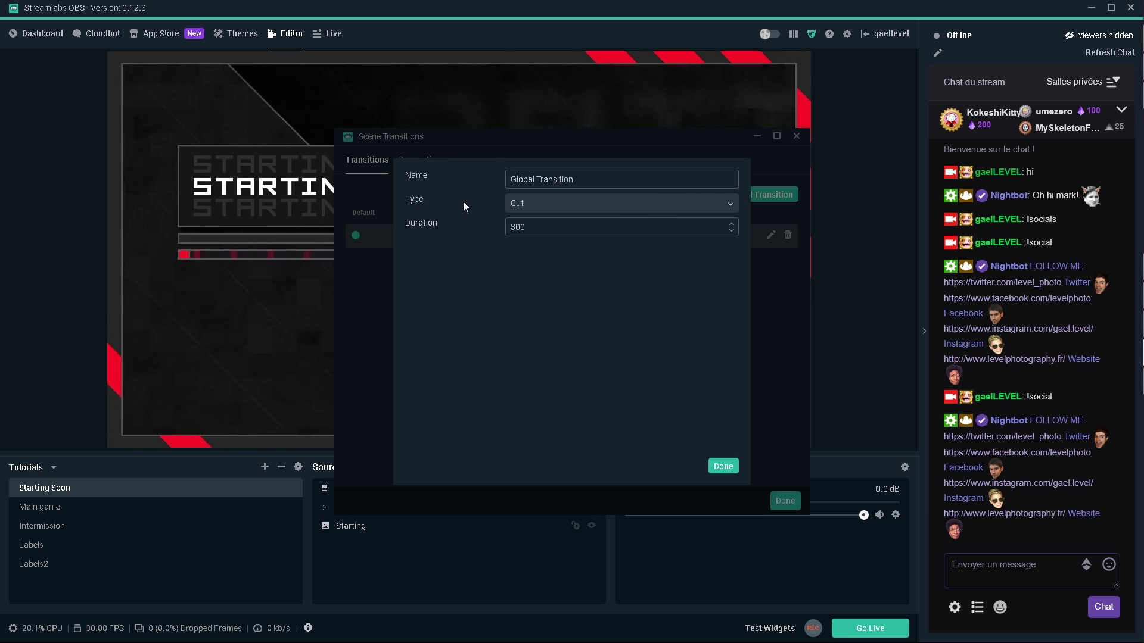
pyautogui.click(599, 206)
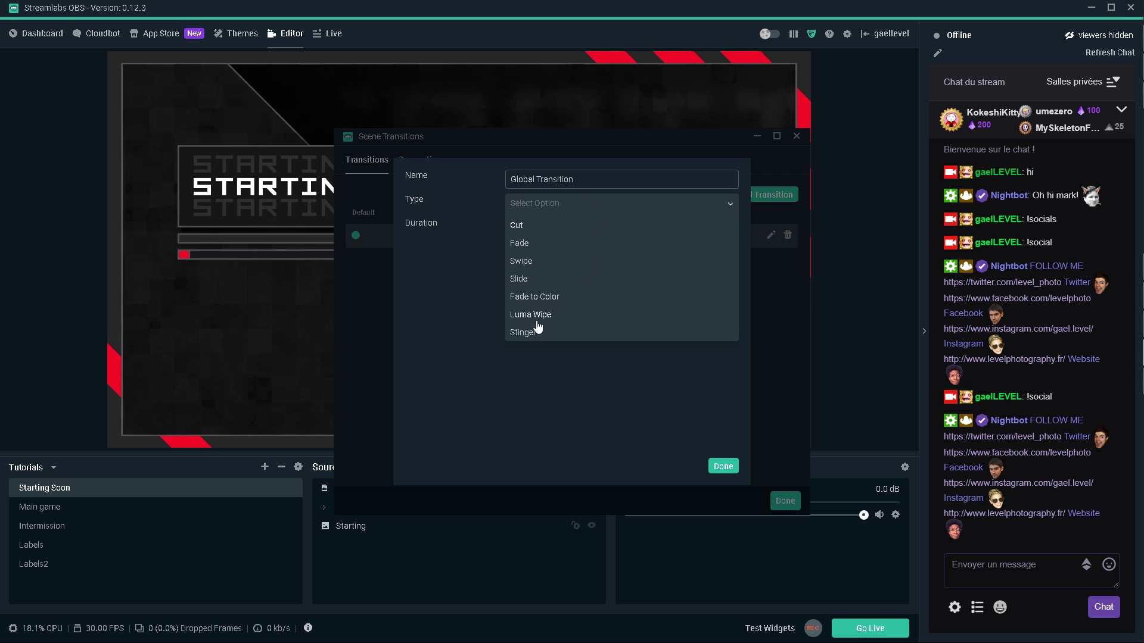
pyautogui.click(523, 333)
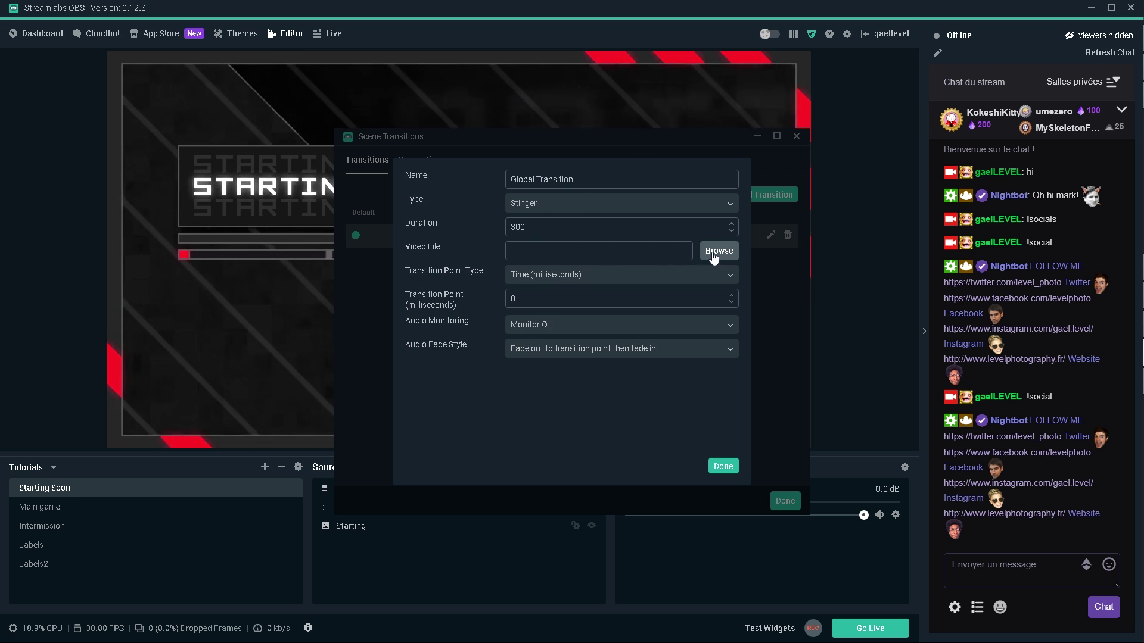
# Choose Transition.webm from the EXP folder of GO FAST as the stinger's video file.
pyautogui.click(714, 255)
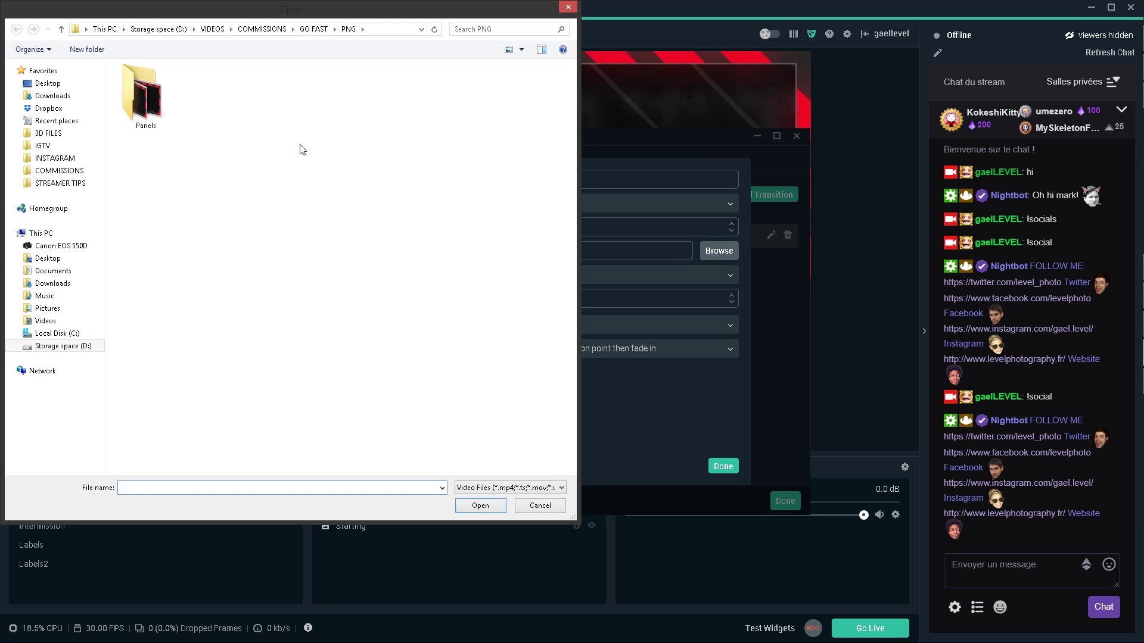
pyautogui.click(312, 29)
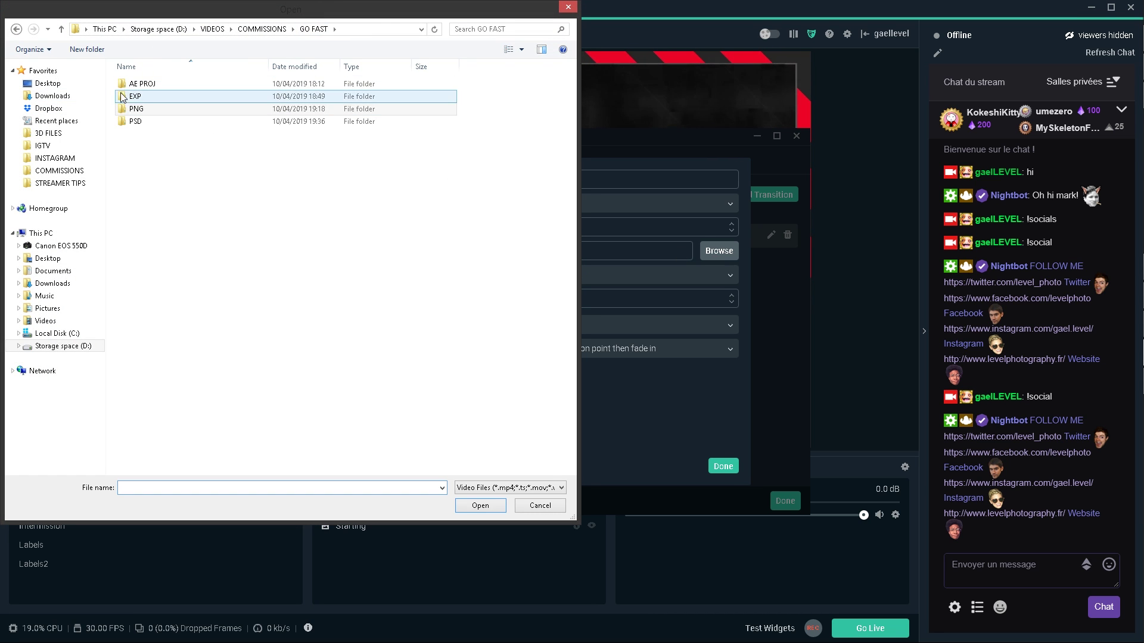
pyautogui.doubleClick(146, 98)
pyautogui.click(342, 175)
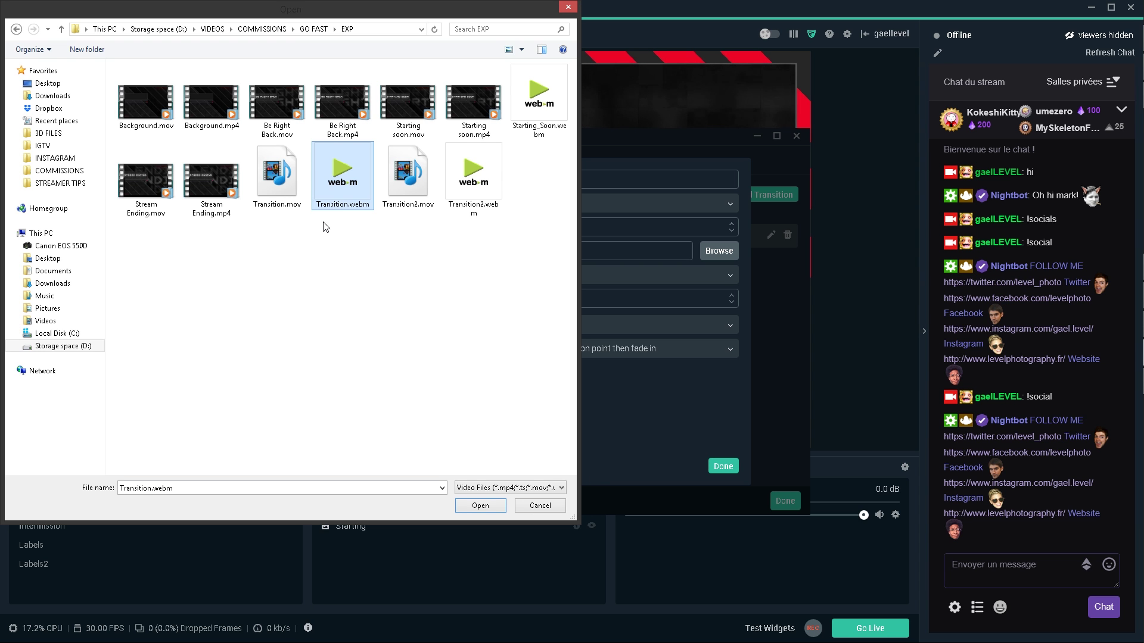
pyautogui.doubleClick(342, 182)
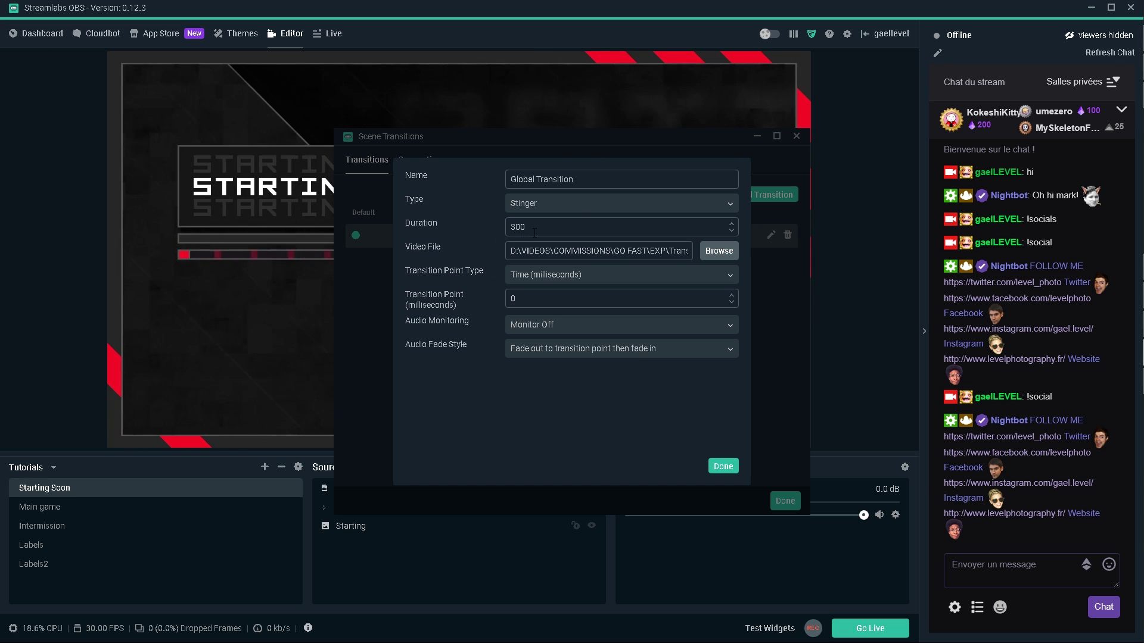
# Set the stinger's duration to 2000 and its transition point to 1000 milliseconds.
pyautogui.moveTo(526, 227); pyautogui.dragTo(463, 241)
pyautogui.write('2000')
pyautogui.click(521, 301)
pyautogui.moveTo(521, 302); pyautogui.dragTo(475, 296)
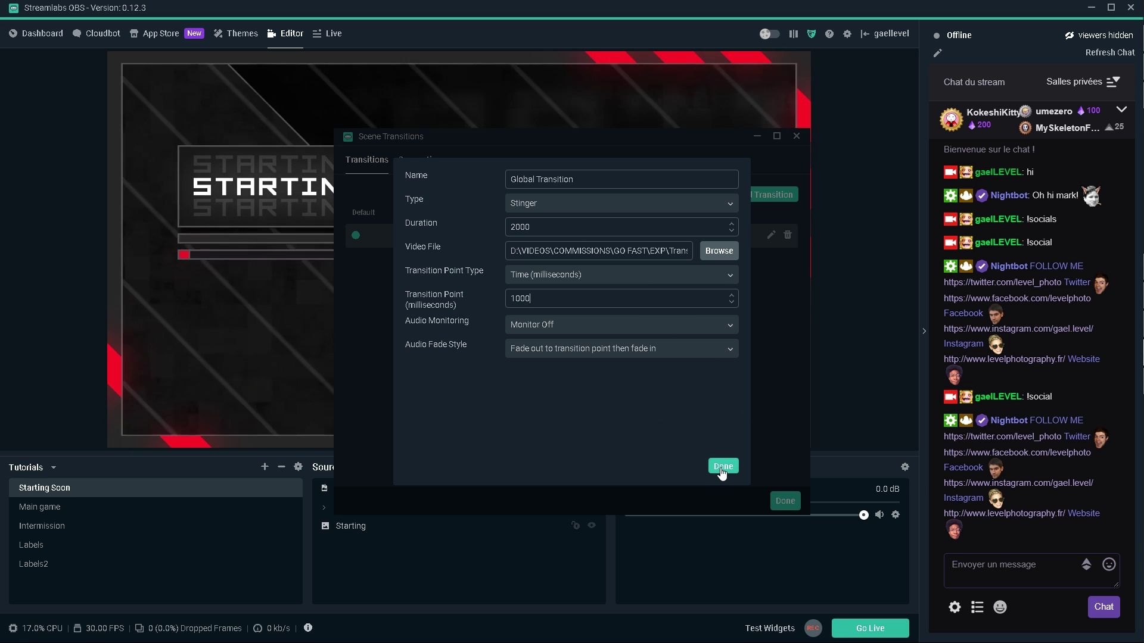
# Save the stinger transition settings and preview the transition by switching to the Main game scene and on to Intermission.
pyautogui.click(720, 466)
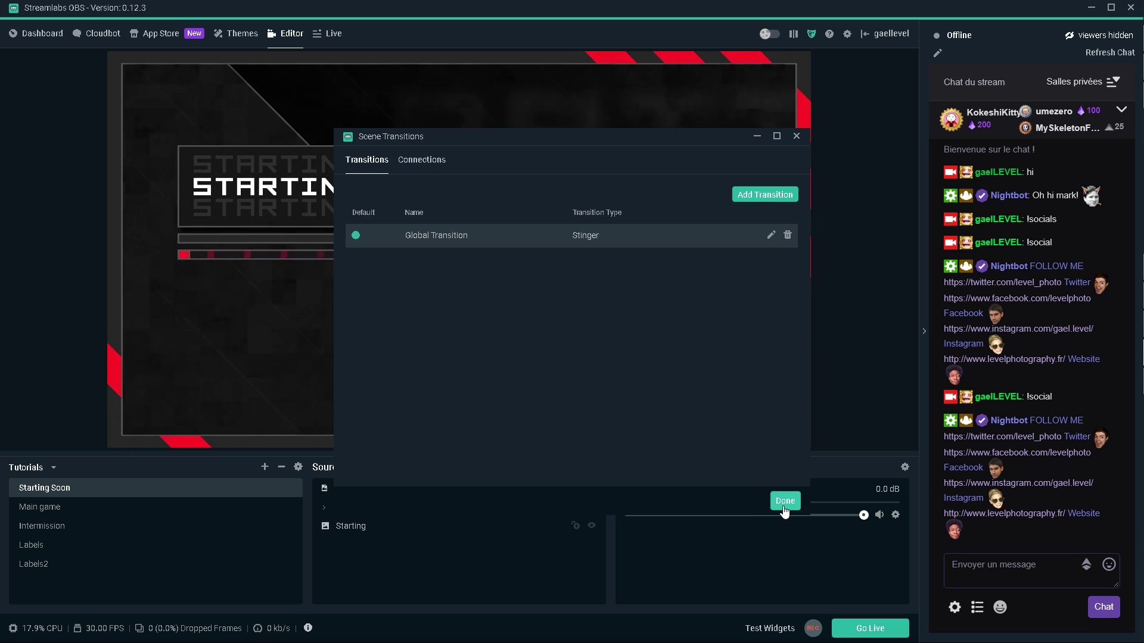
pyautogui.click(785, 501)
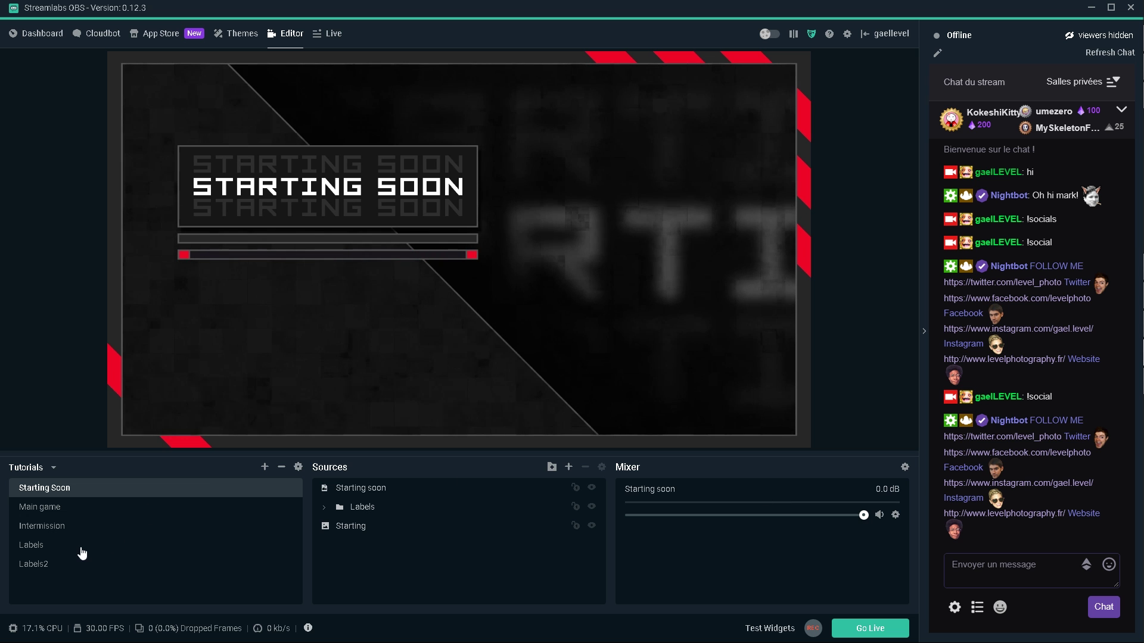
pyautogui.click(56, 511)
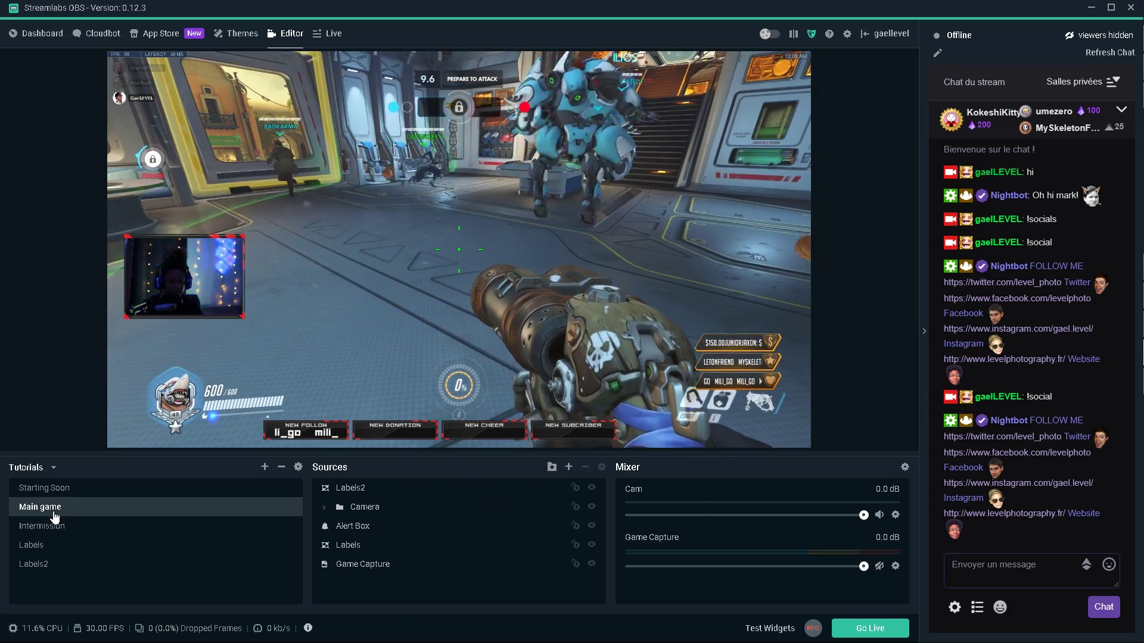
pyautogui.click(54, 527)
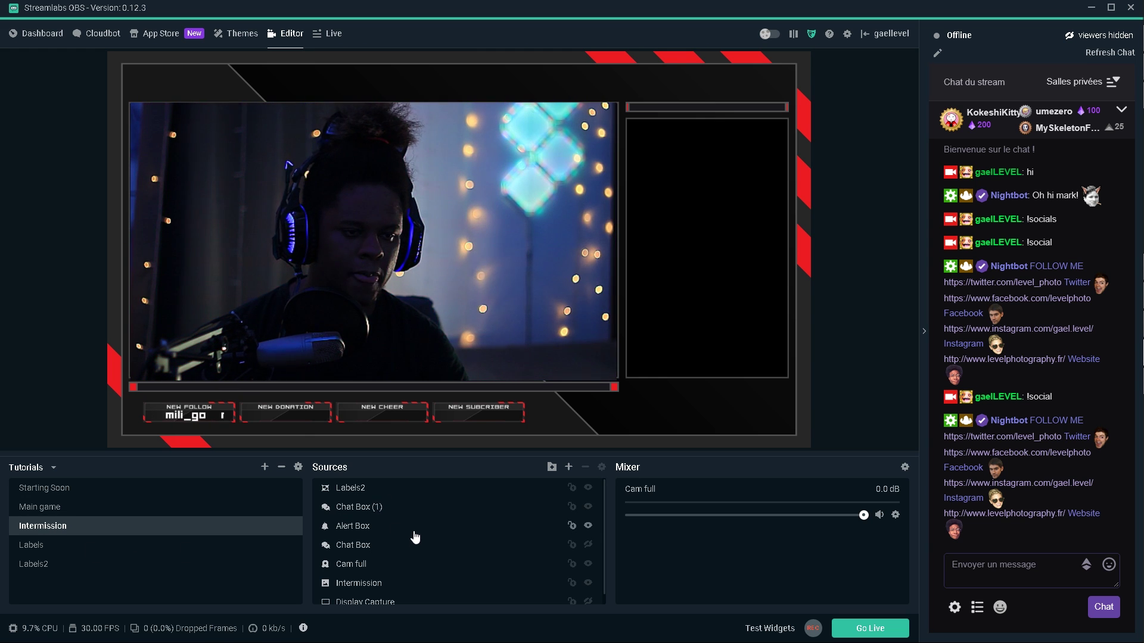
# Open the filters of the Intermission image source and enable its Color Correction filter.
pyautogui.scroll(-1, 387, 566)
pyautogui.click(360, 574)
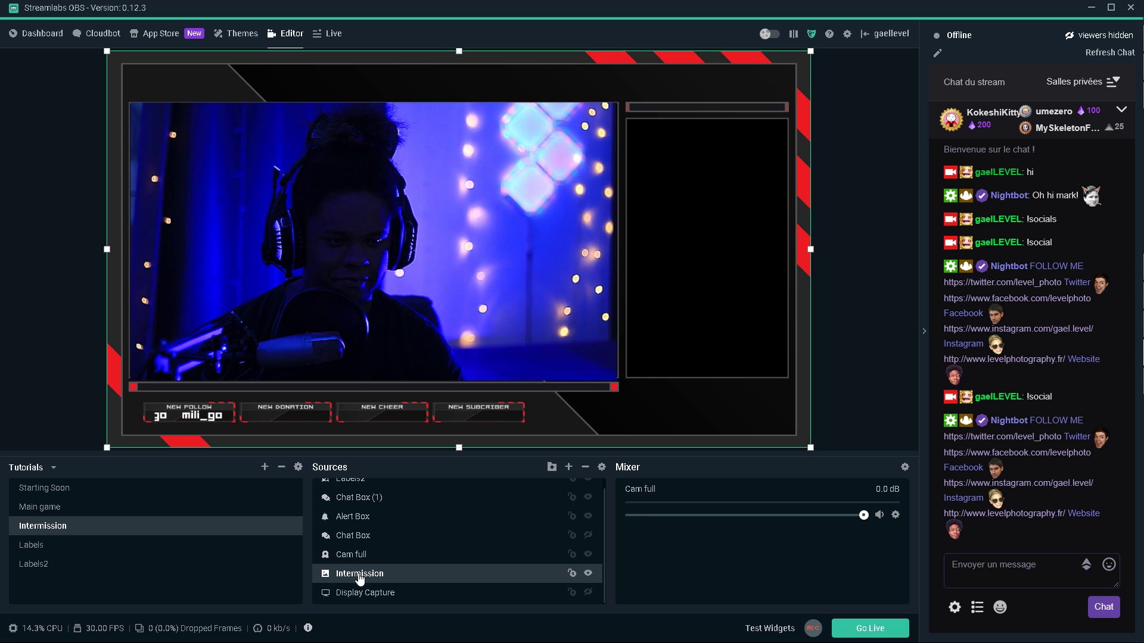
pyautogui.rightClick(359, 575)
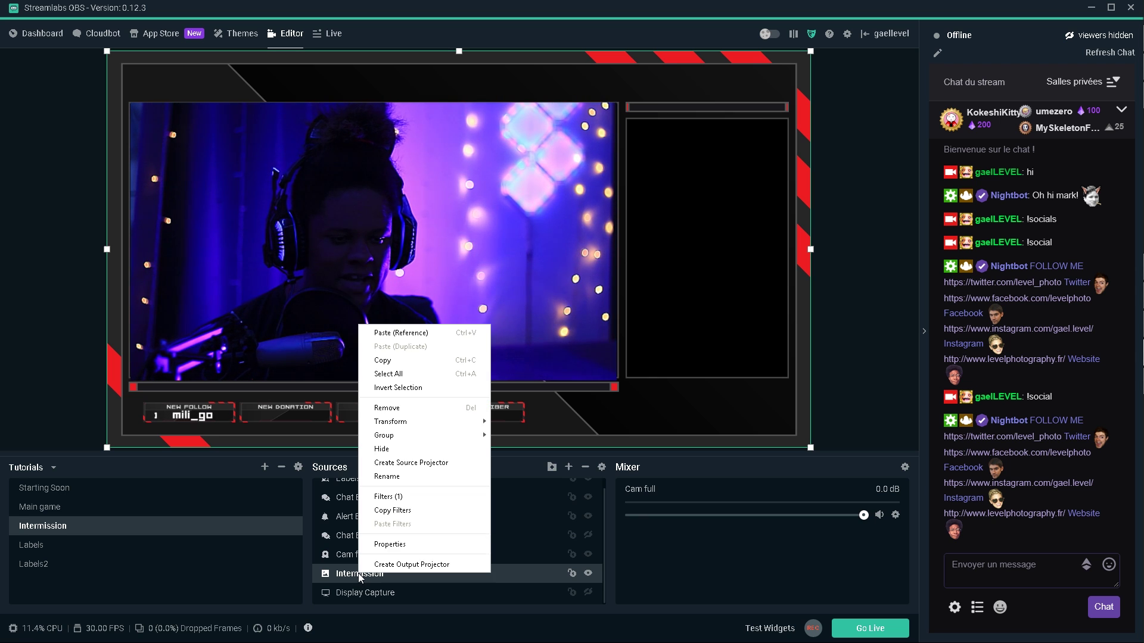
pyautogui.click(393, 496)
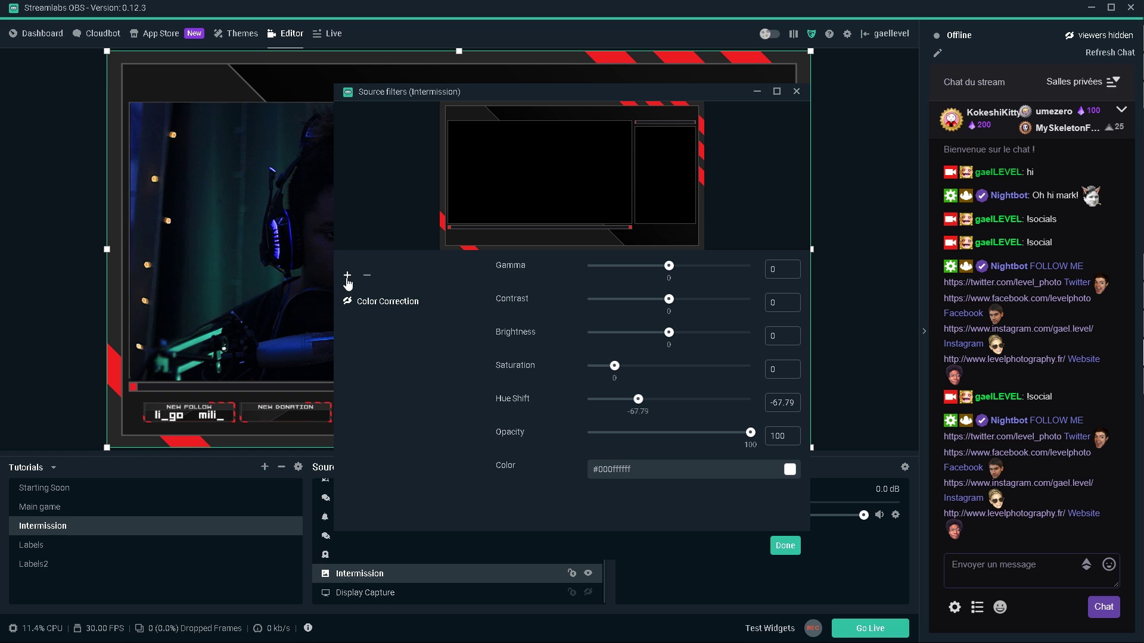
pyautogui.click(348, 276)
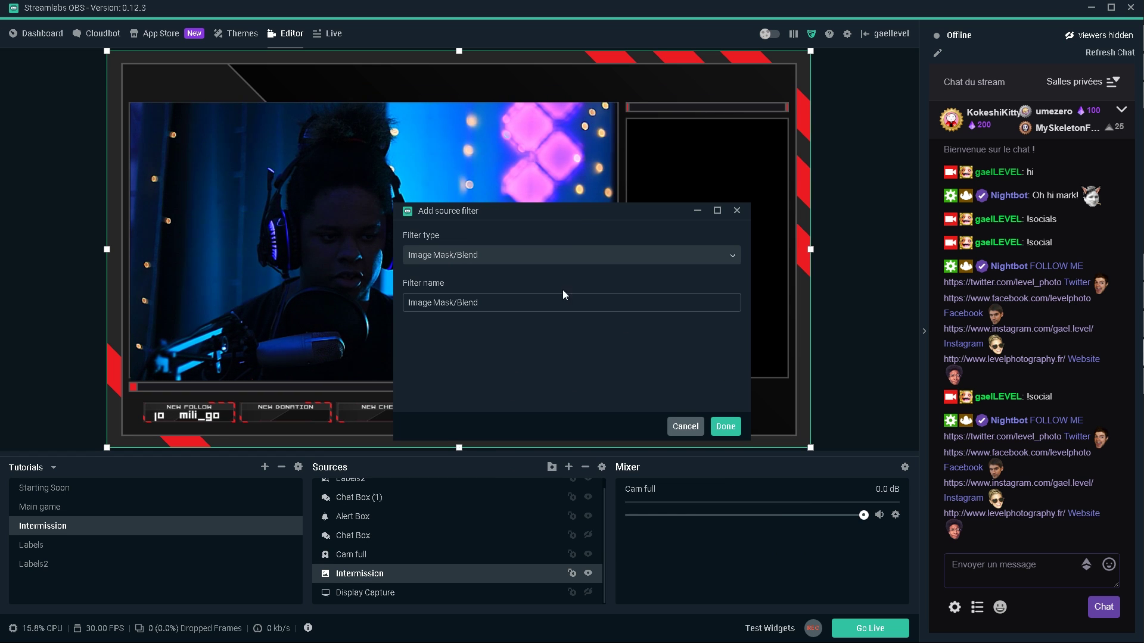
pyautogui.click(701, 427)
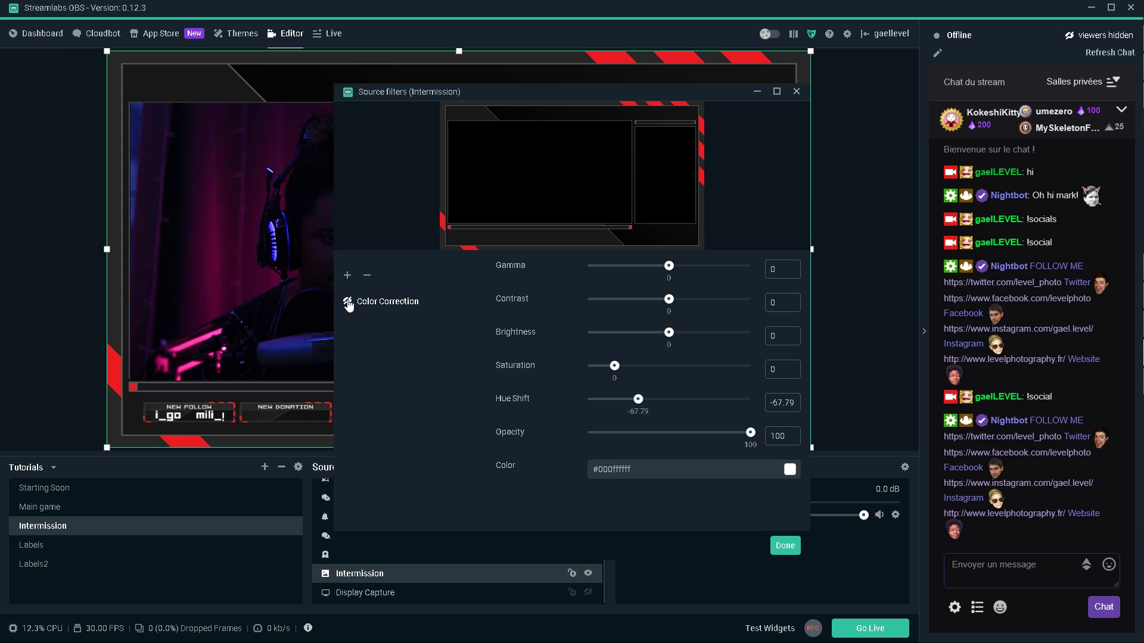
pyautogui.click(348, 303)
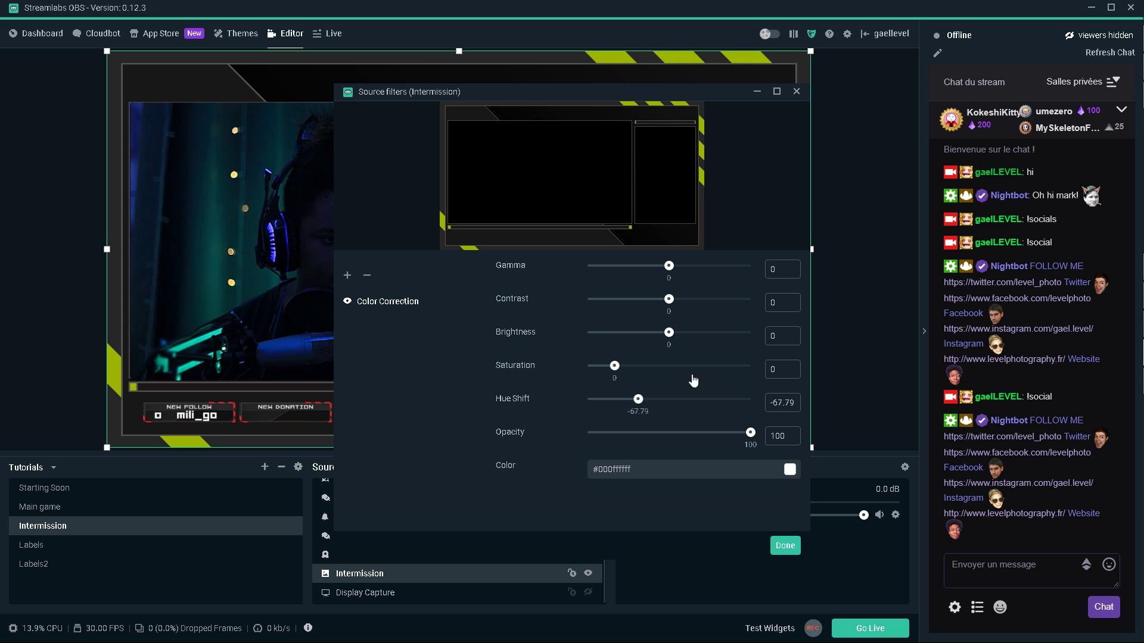
# Recolour the Intermission overlay by setting the Color Correction saturation to 0.04 and hue shift to -59.92.
pyautogui.moveTo(621, 370); pyautogui.dragTo(616, 370)
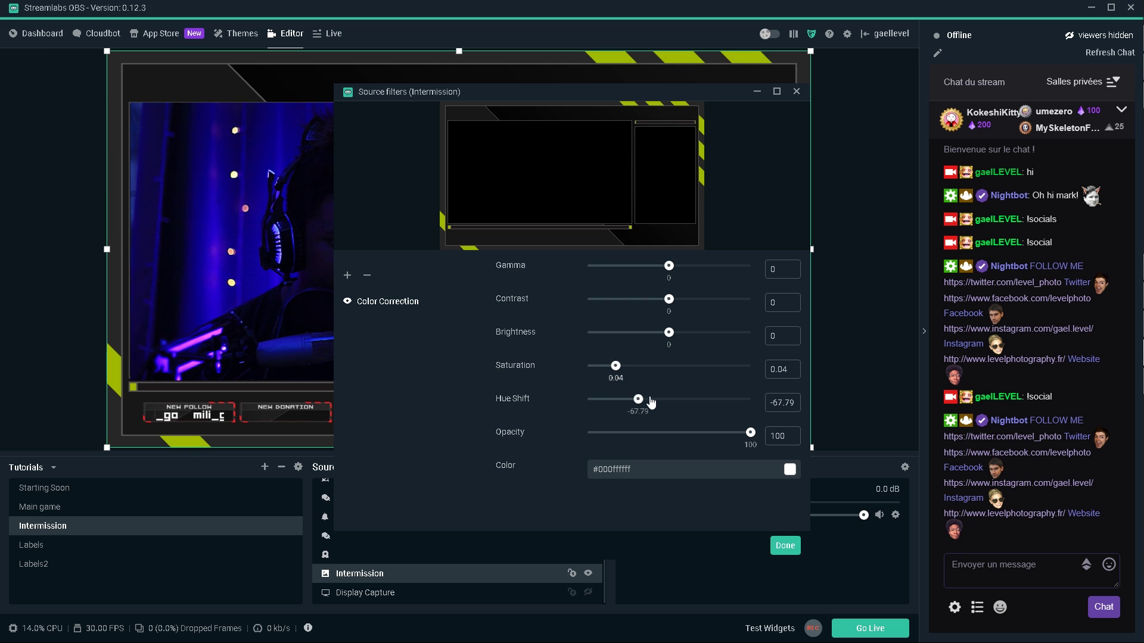
pyautogui.moveTo(658, 404); pyautogui.dragTo(630, 407)
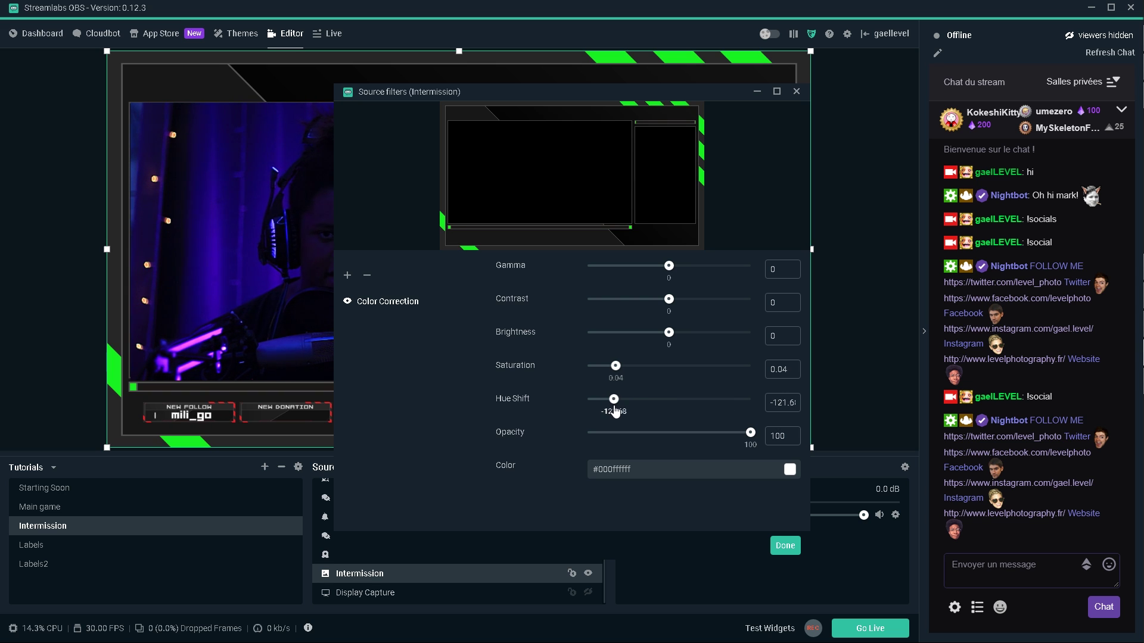
pyautogui.moveTo(647, 410); pyautogui.dragTo(604, 405)
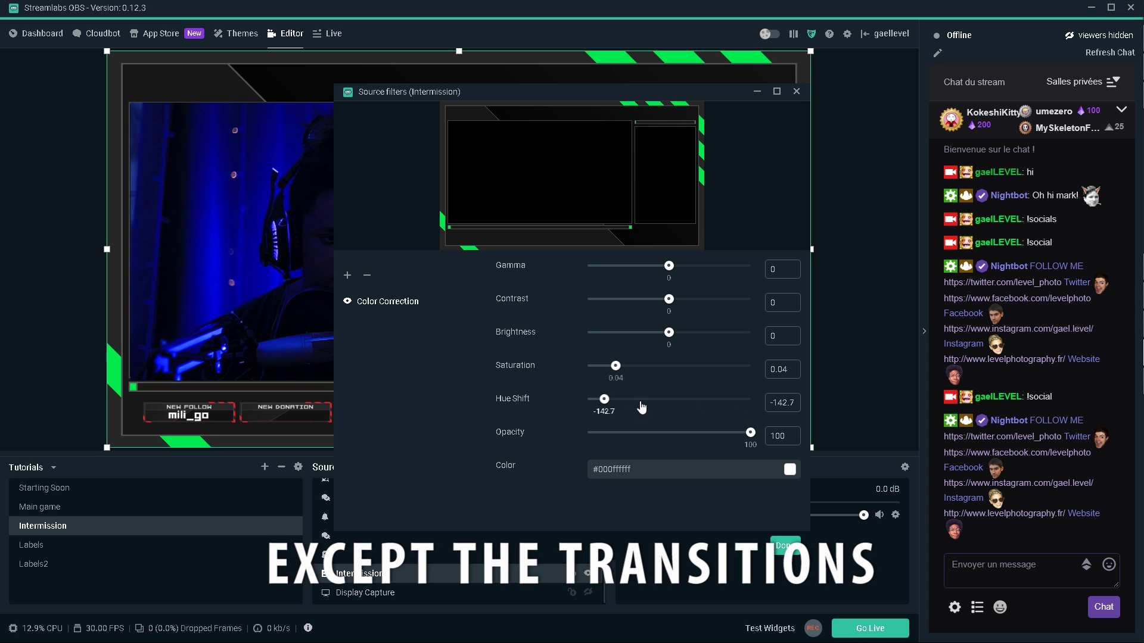
pyautogui.click(642, 399)
pyautogui.click(797, 92)
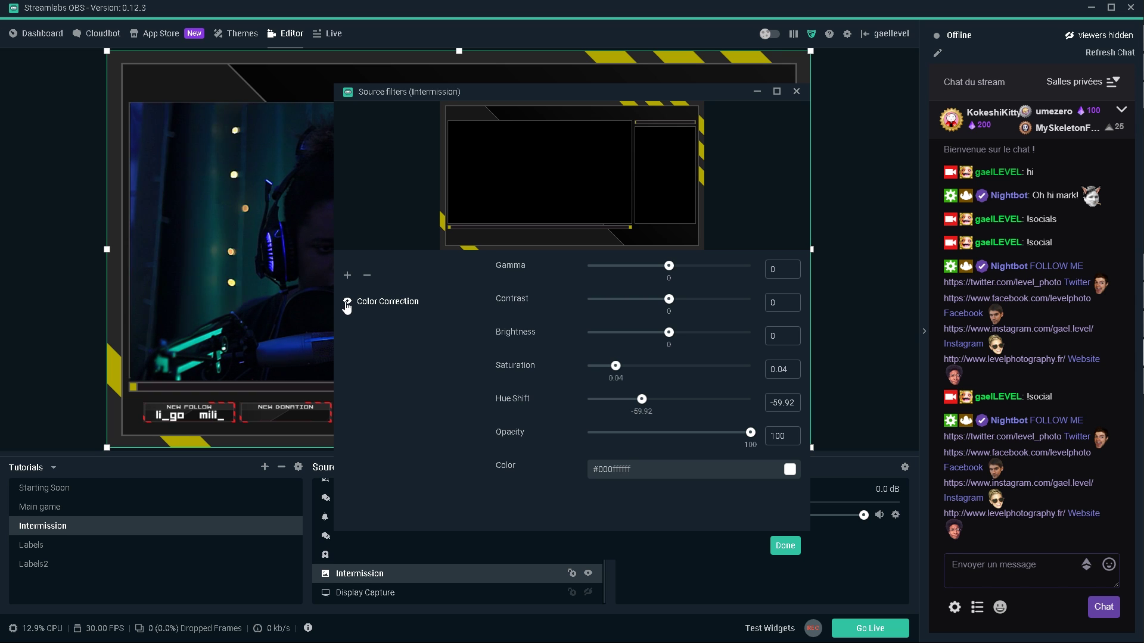
# Turn off the Color Correction filter on the Intermission source and close its filters.
pyautogui.click(346, 302)
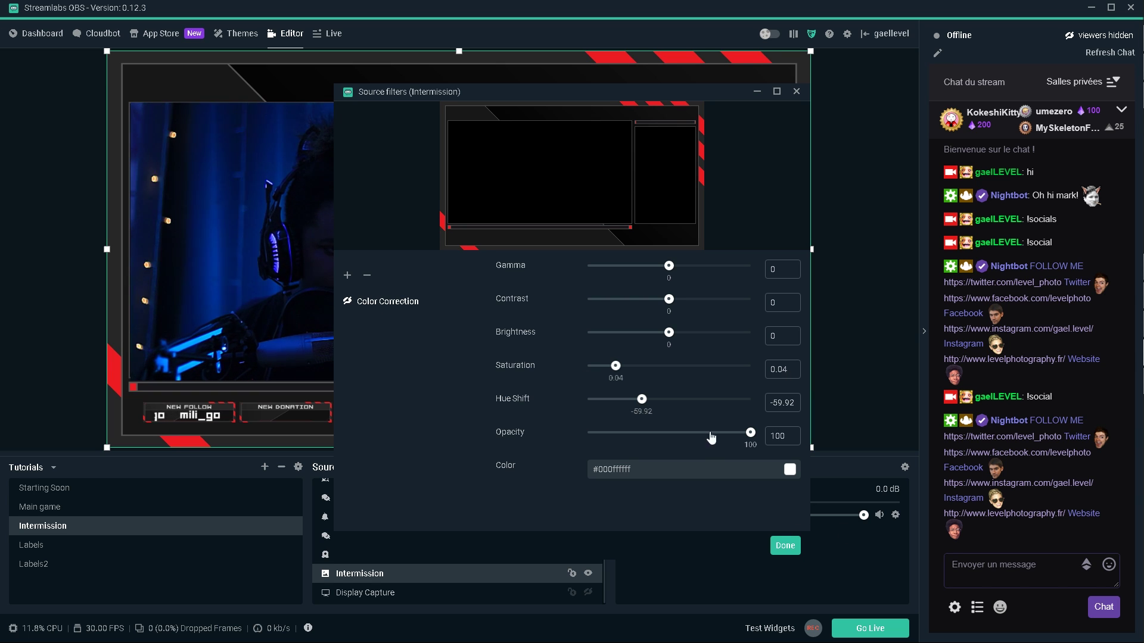
pyautogui.click(347, 303)
pyautogui.click(347, 303)
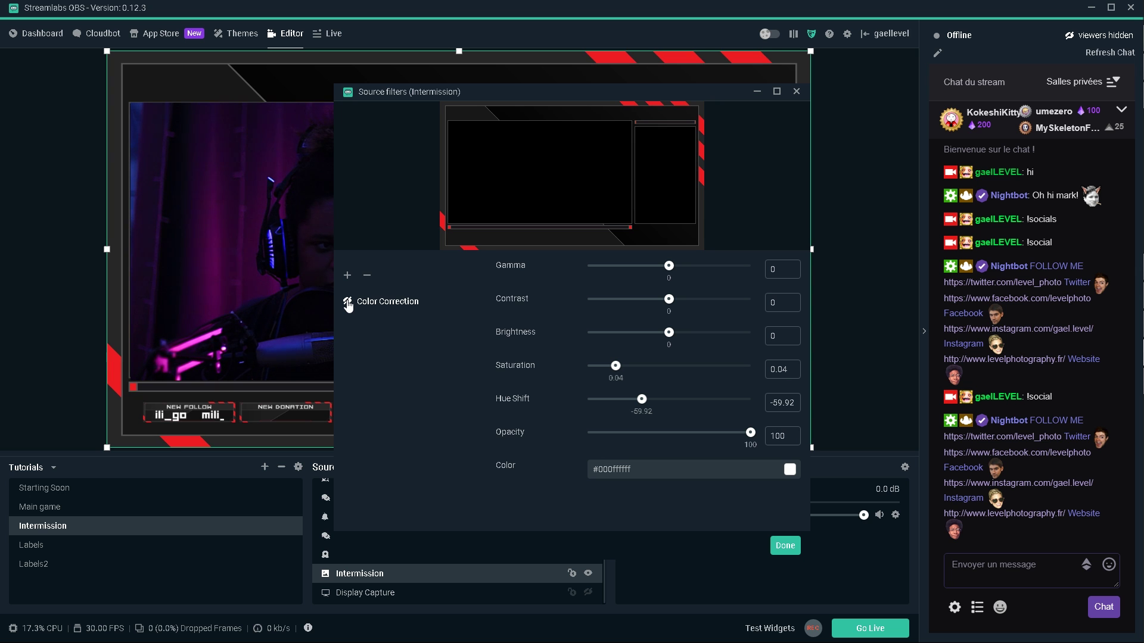
pyautogui.click(796, 93)
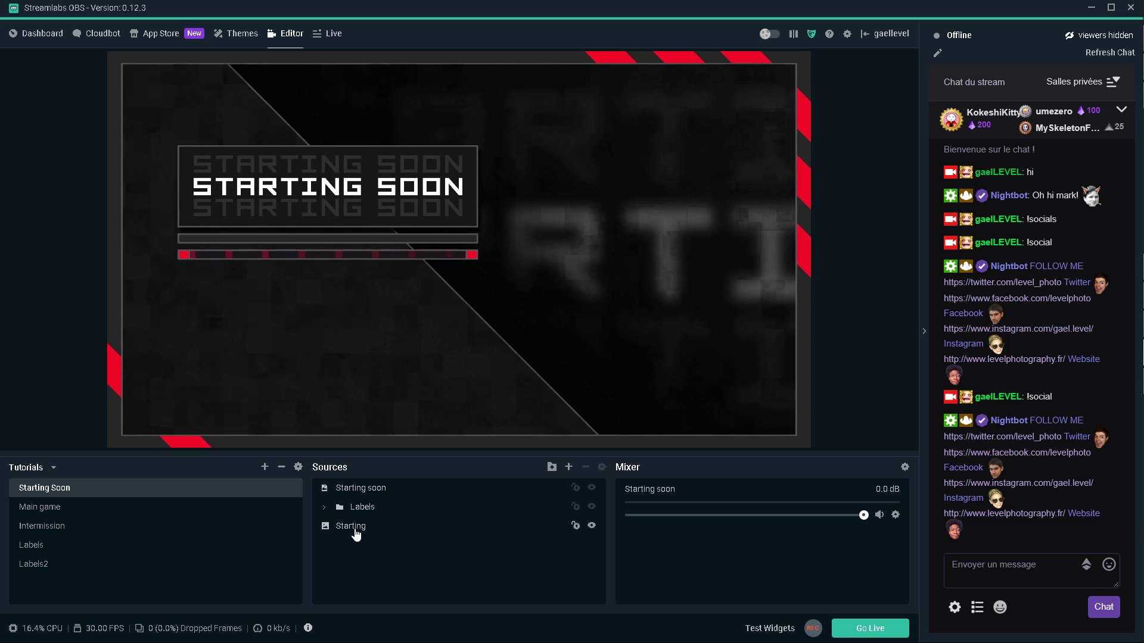
# Add a looping media source named Background to the Starting Soon scene, using Background.mp4 from the EXP folder.
pyautogui.click(568, 468)
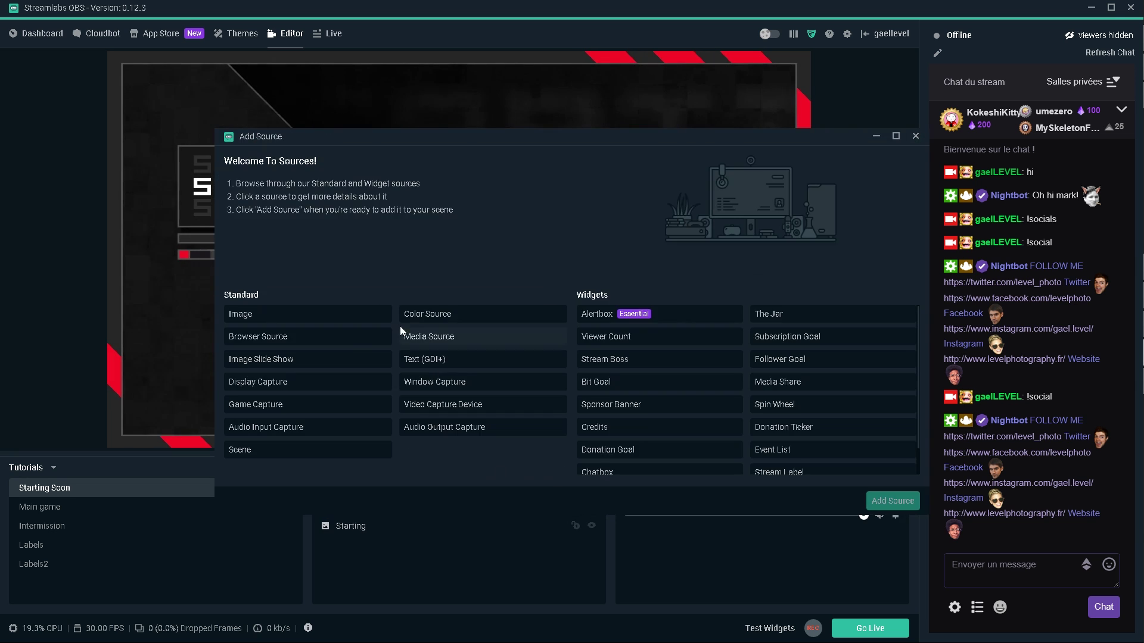
pyautogui.doubleClick(446, 335)
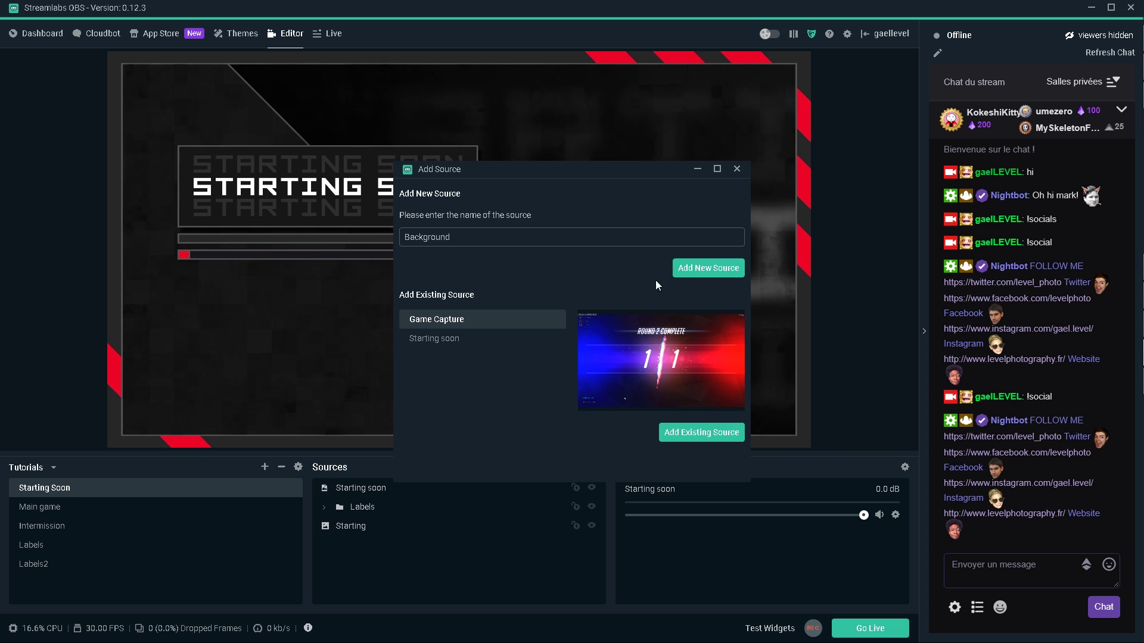
pyautogui.write('Background')
pyautogui.click(704, 269)
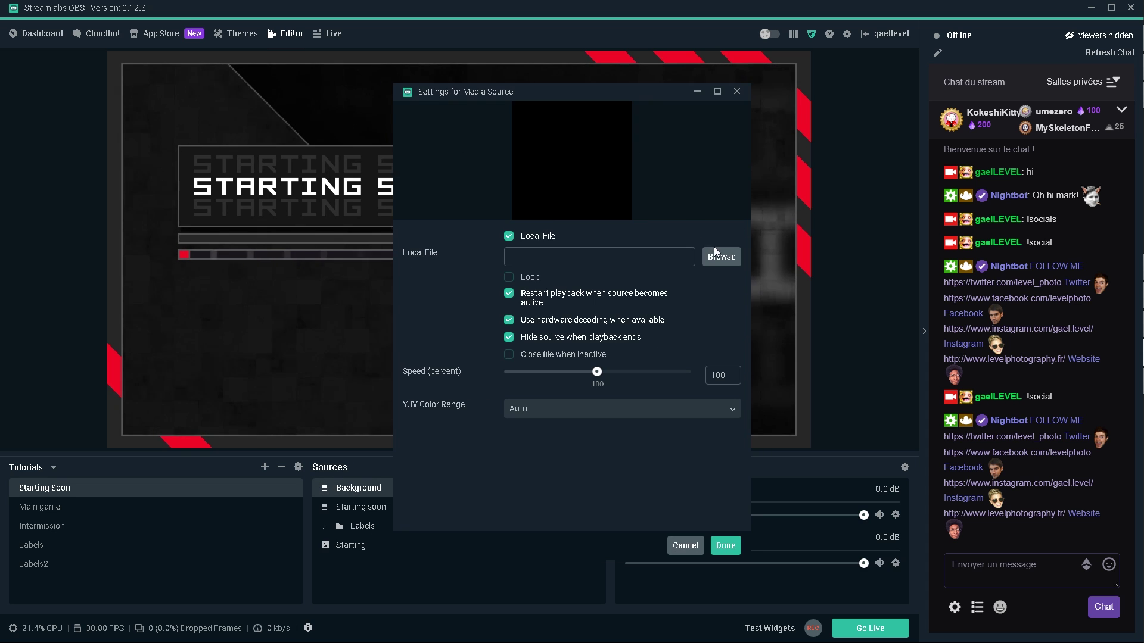
pyautogui.click(716, 256)
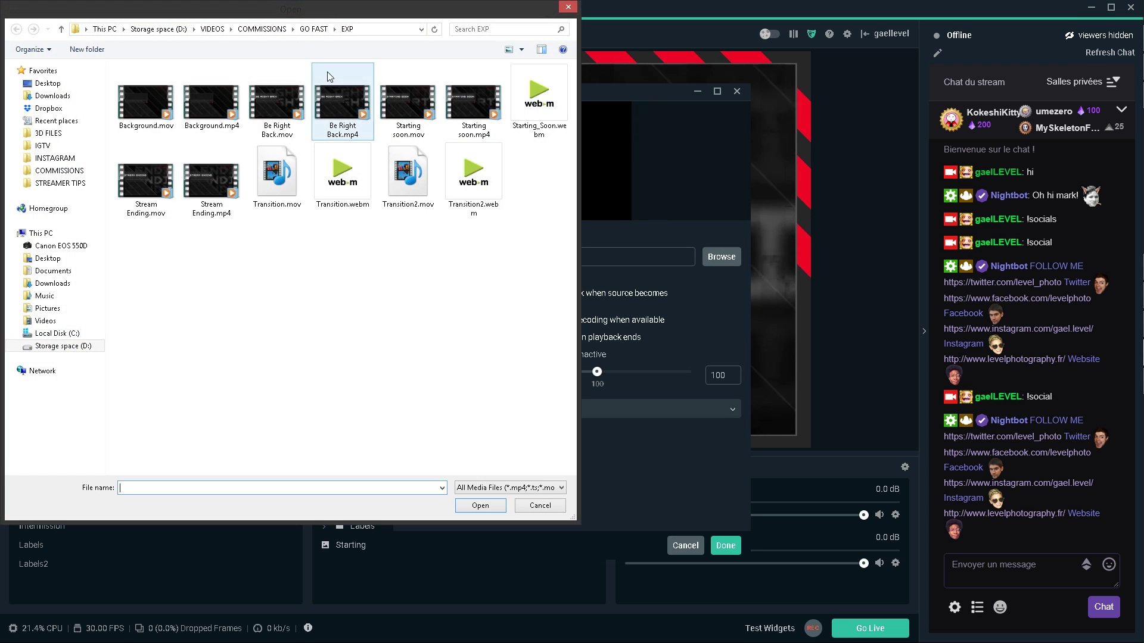
pyautogui.doubleClick(211, 113)
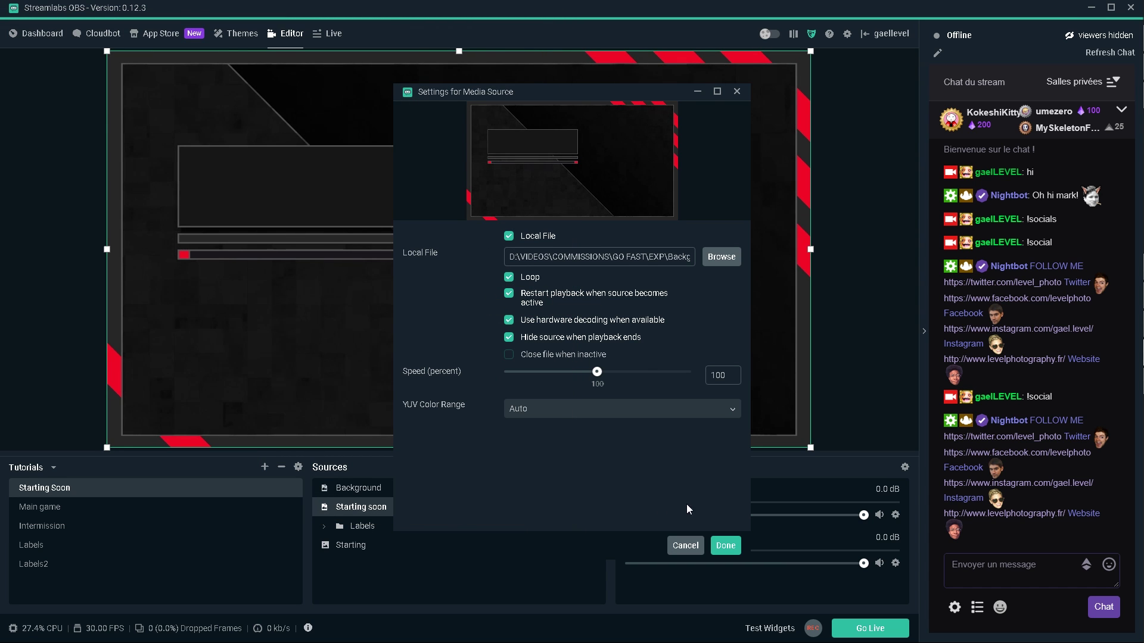
pyautogui.click(725, 545)
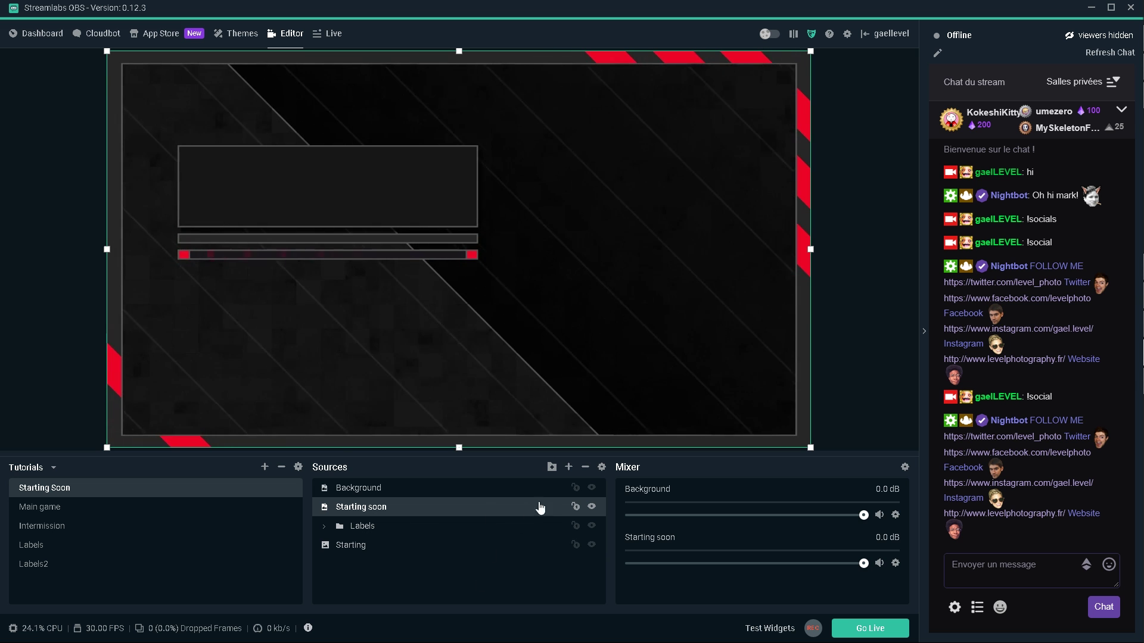
# Add a new Text (GDI+) source named Start to the Starting Soon scene.
pyautogui.click(569, 469)
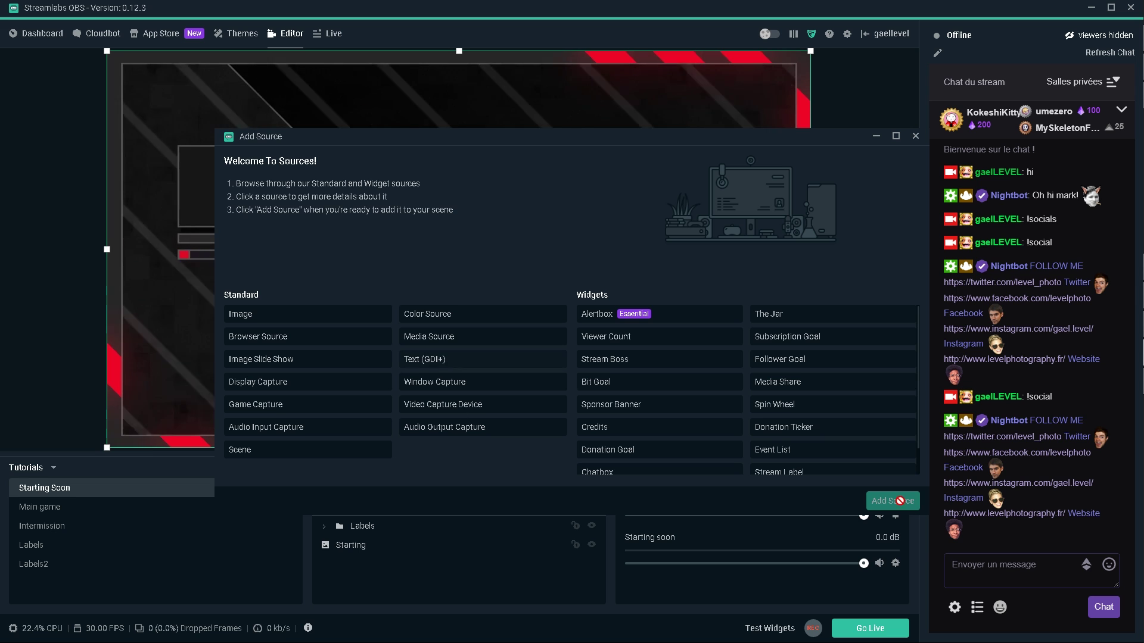
pyautogui.click(915, 142)
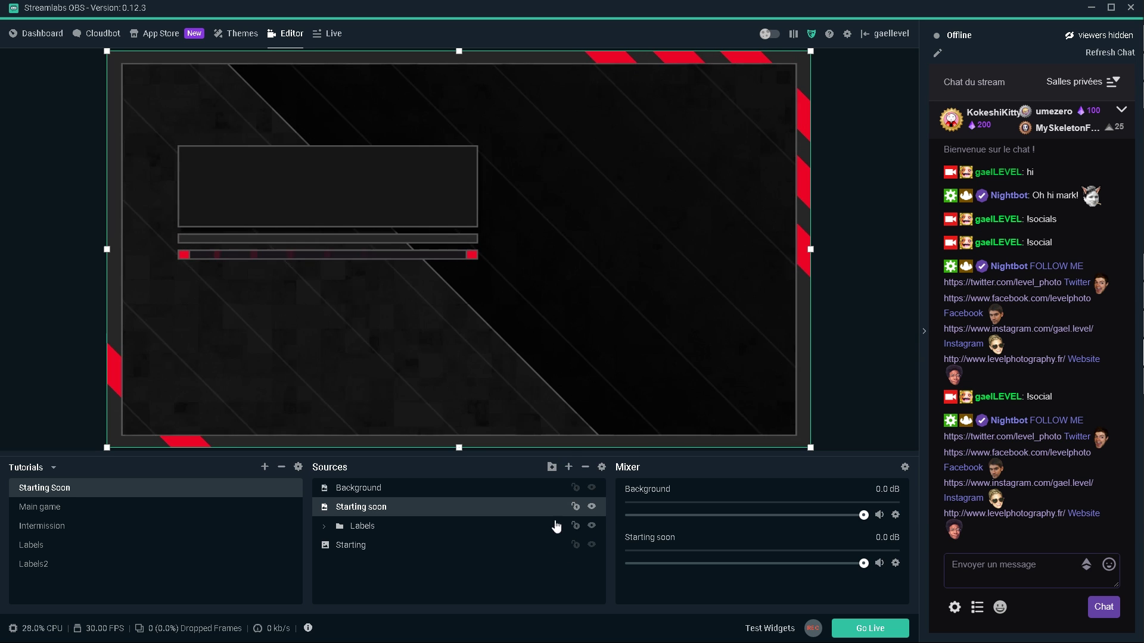
pyautogui.click(568, 468)
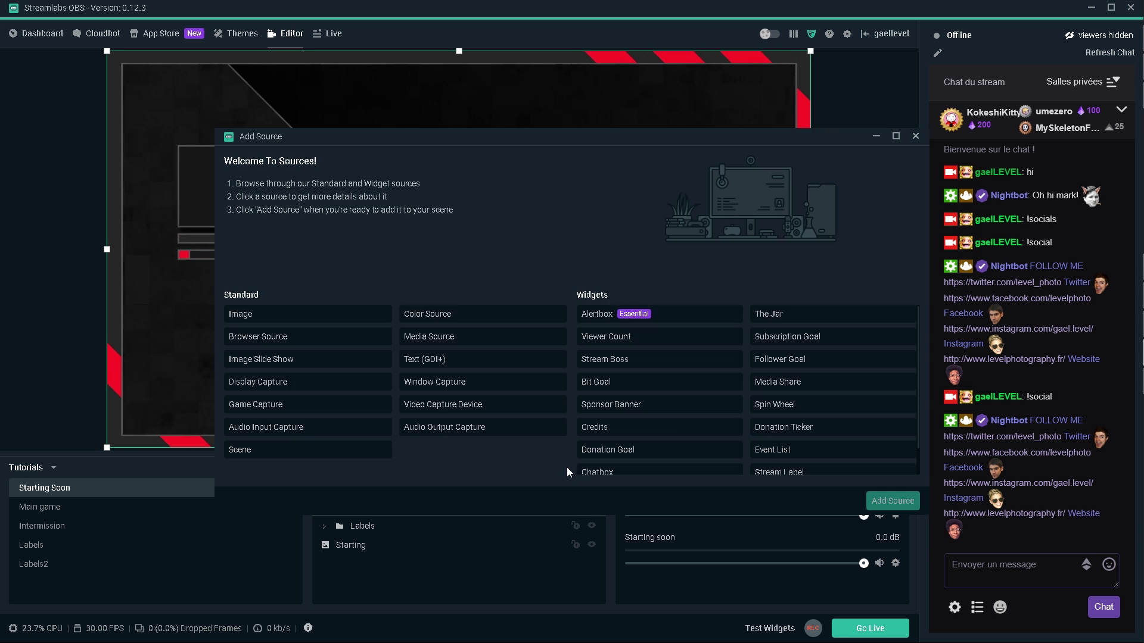
pyautogui.click(417, 360)
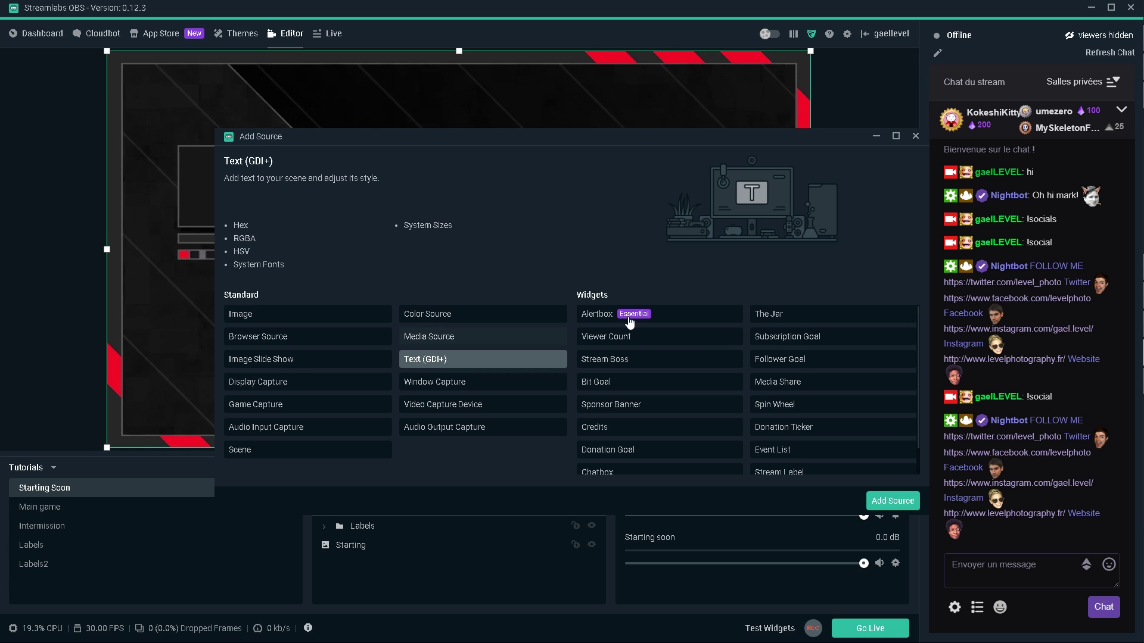
pyautogui.click(893, 501)
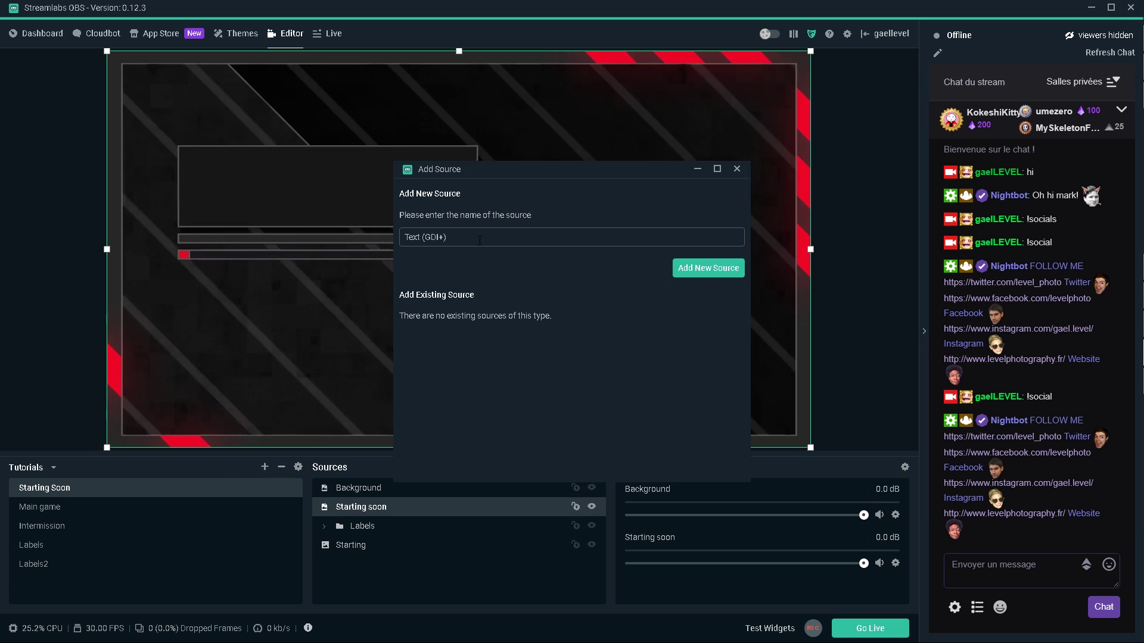
pyautogui.write('Start')
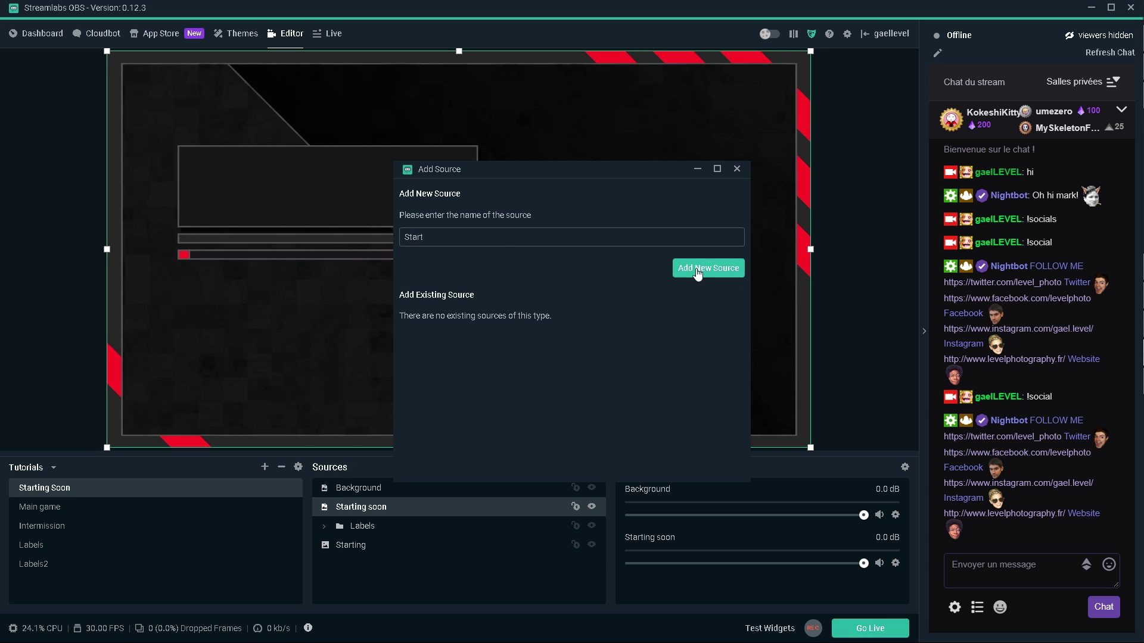
pyautogui.click(697, 269)
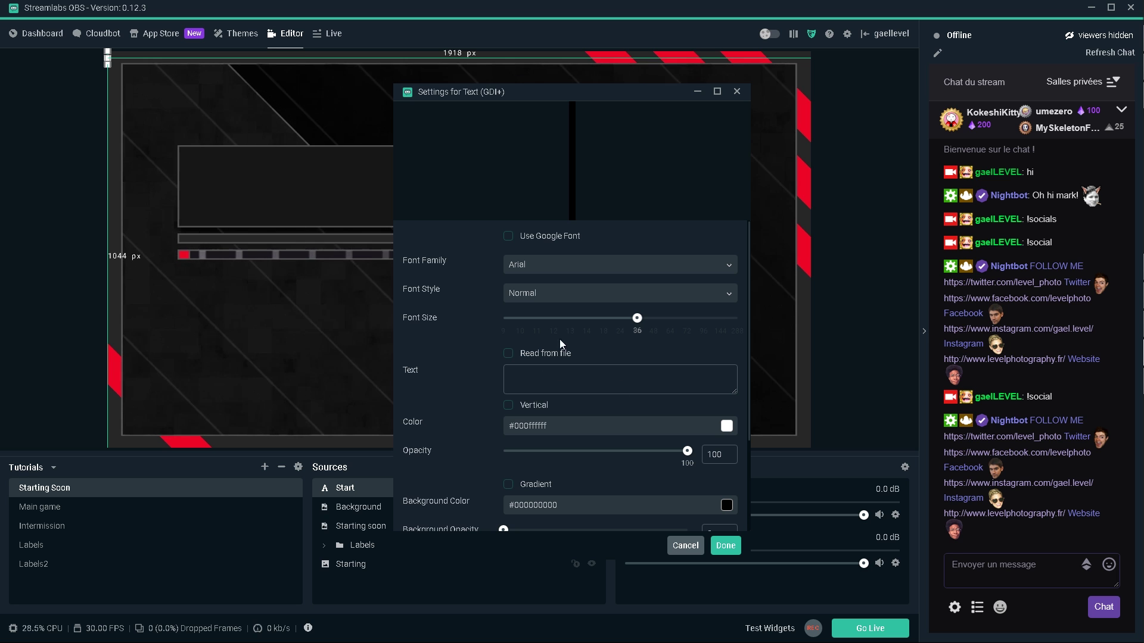
# Set the Start source's text to DEBUT DU STREAM.
pyautogui.click(534, 378)
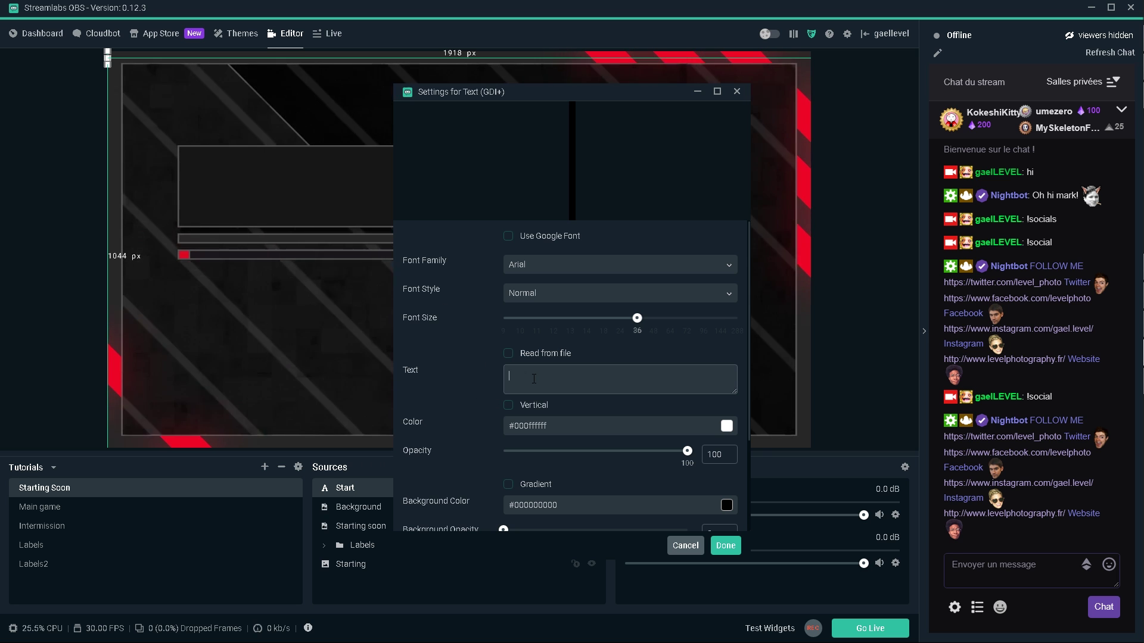
pyautogui.write('DEBU')
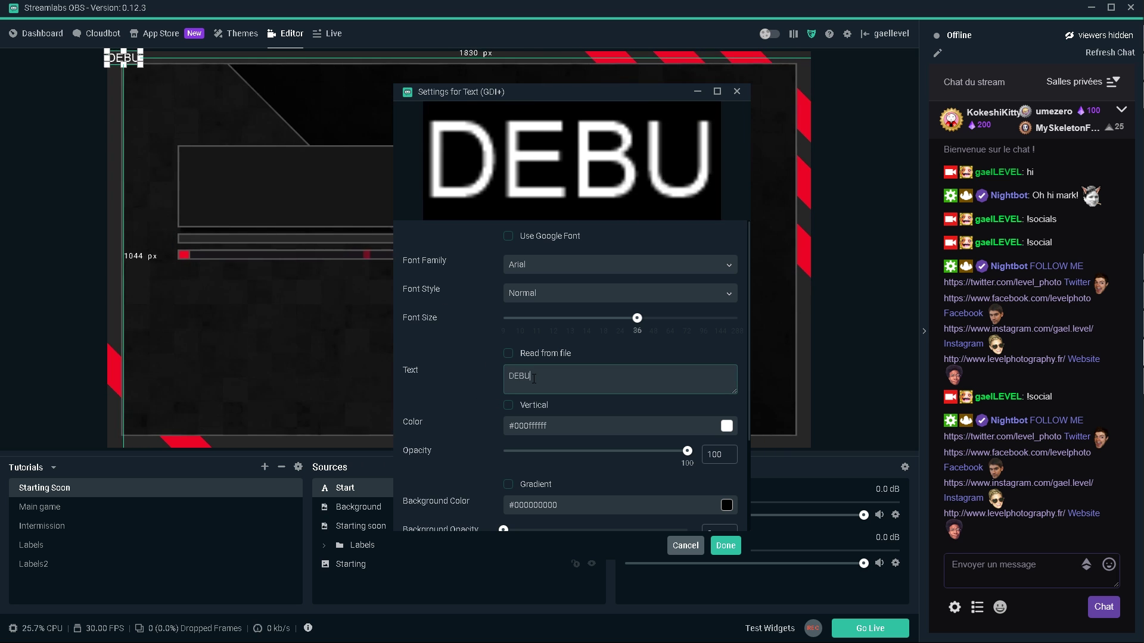
pyautogui.write('T DU STREAM')
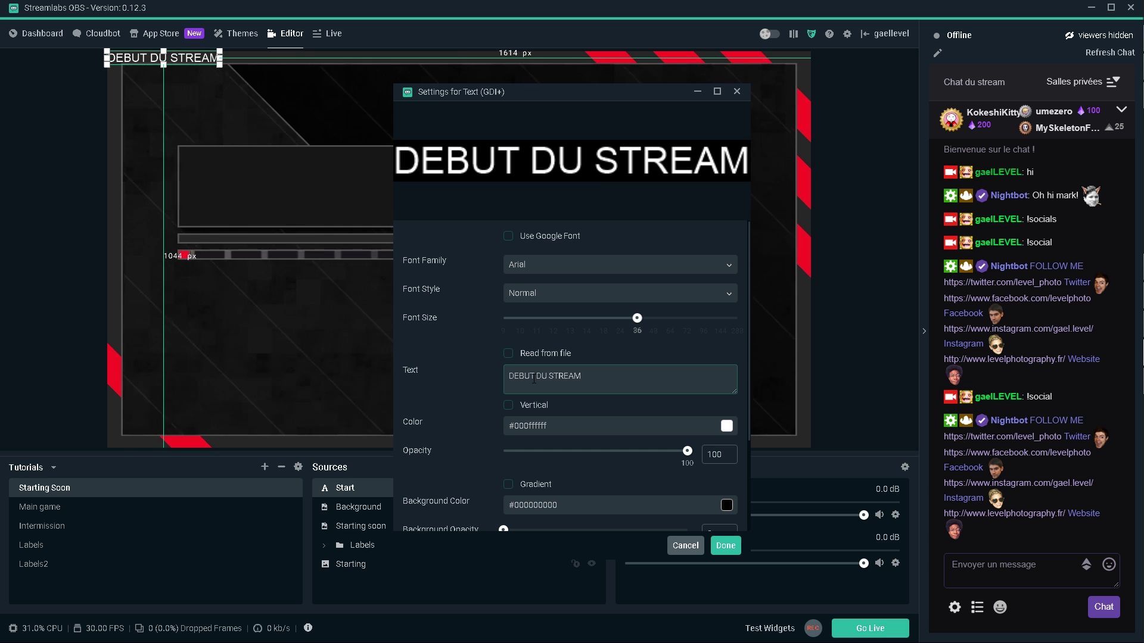
# Set the Start text's font family to FORCED SQUARE, enlarge its font size considerably, and apply the settings.
pyautogui.click(727, 265)
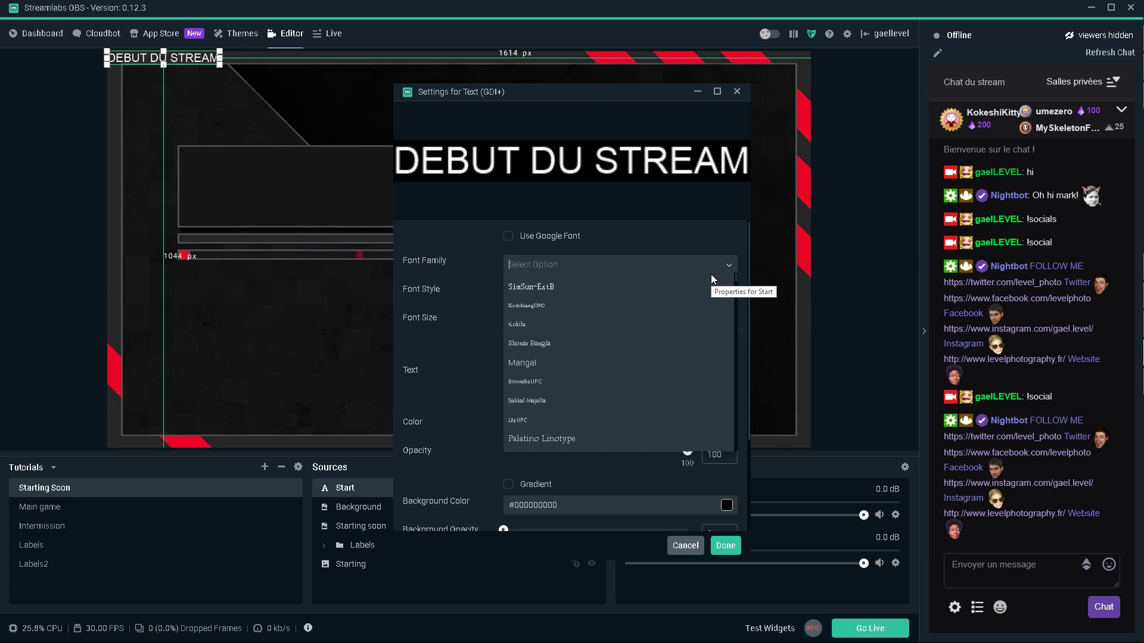
pyautogui.write('force')
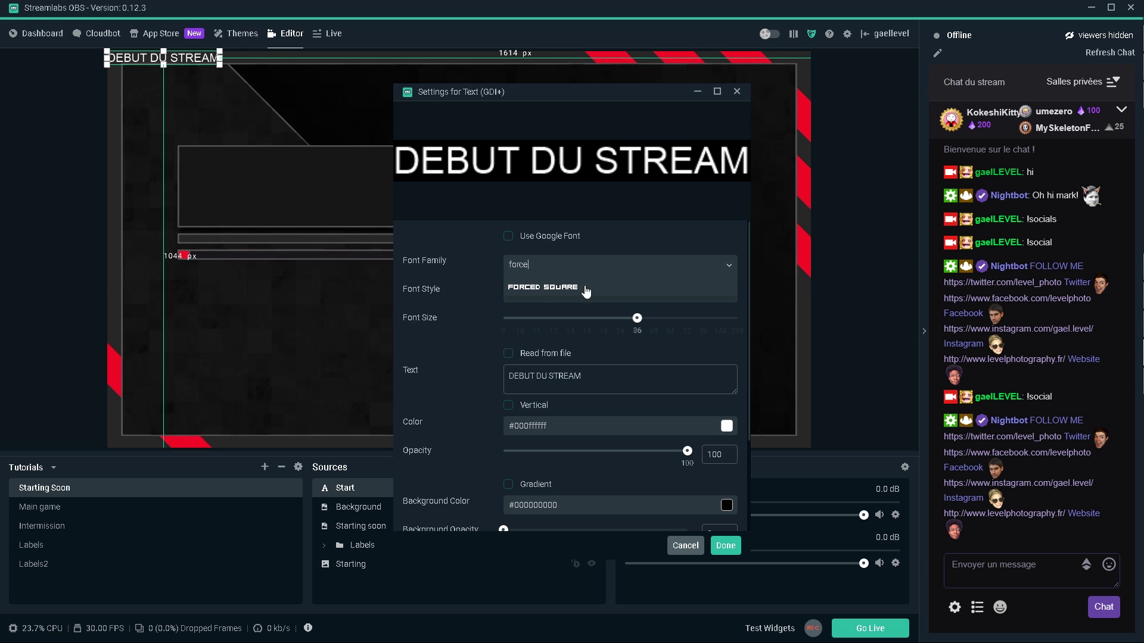
pyautogui.click(538, 289)
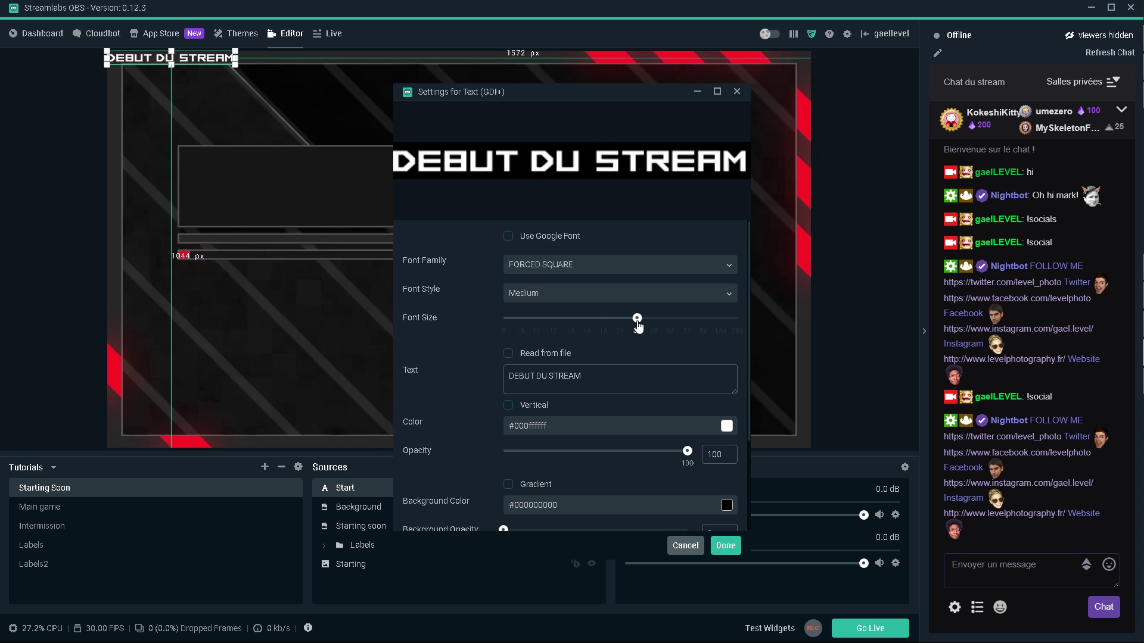
pyautogui.moveTo(637, 318); pyautogui.dragTo(667, 323)
pyautogui.moveTo(681, 323); pyautogui.dragTo(719, 324)
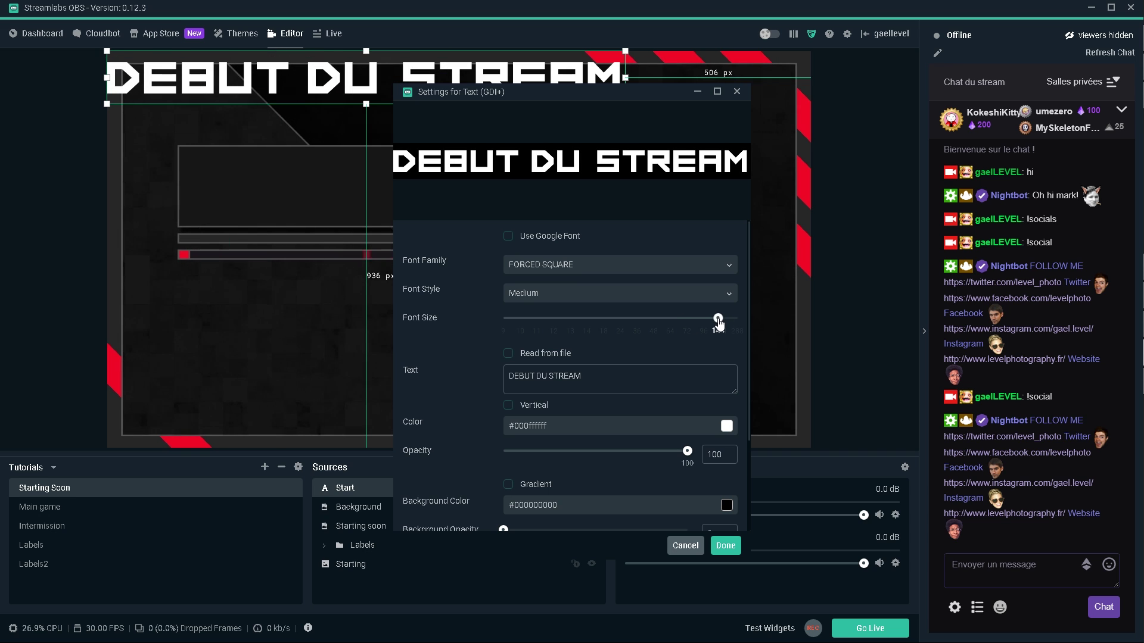
pyautogui.click(726, 546)
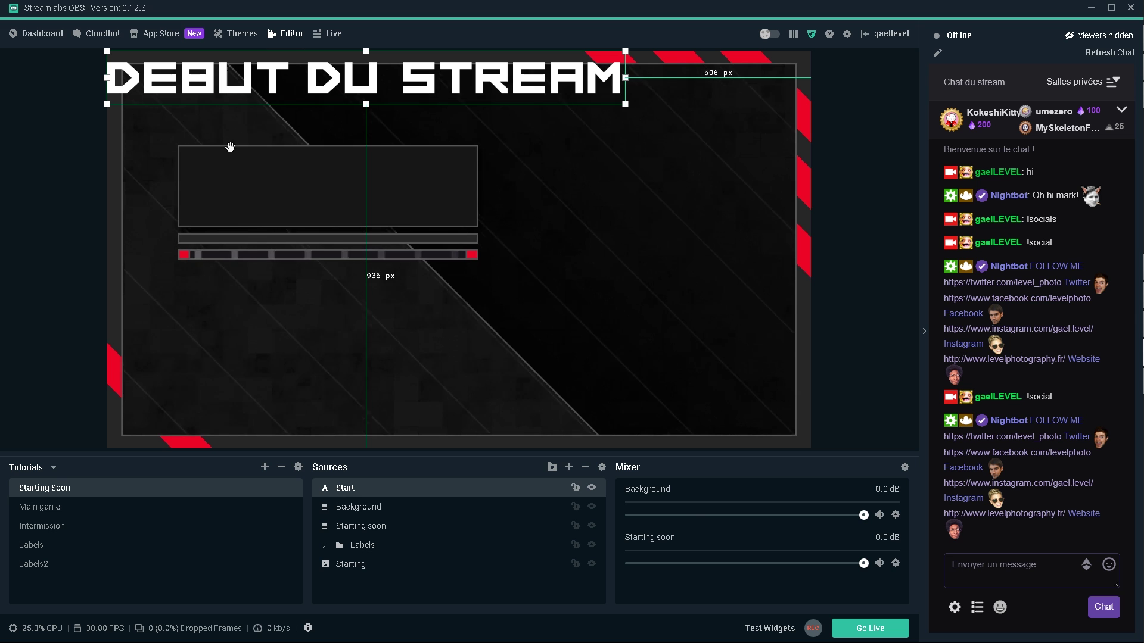
# Move the DEBUT DU STREAM text into the framed title box and scale it down to fit, centred inside the frame.
pyautogui.moveTo(188, 88); pyautogui.dragTo(276, 194)
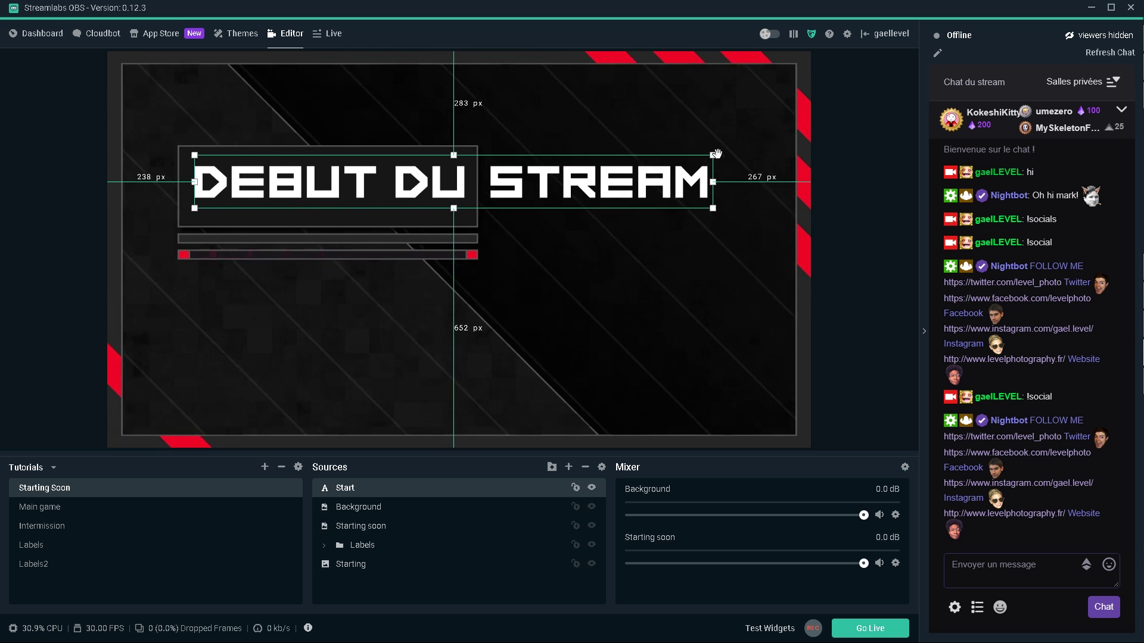
pyautogui.moveTo(713, 154); pyautogui.dragTo(724, 153)
pyautogui.moveTo(549, 155); pyautogui.dragTo(470, 185)
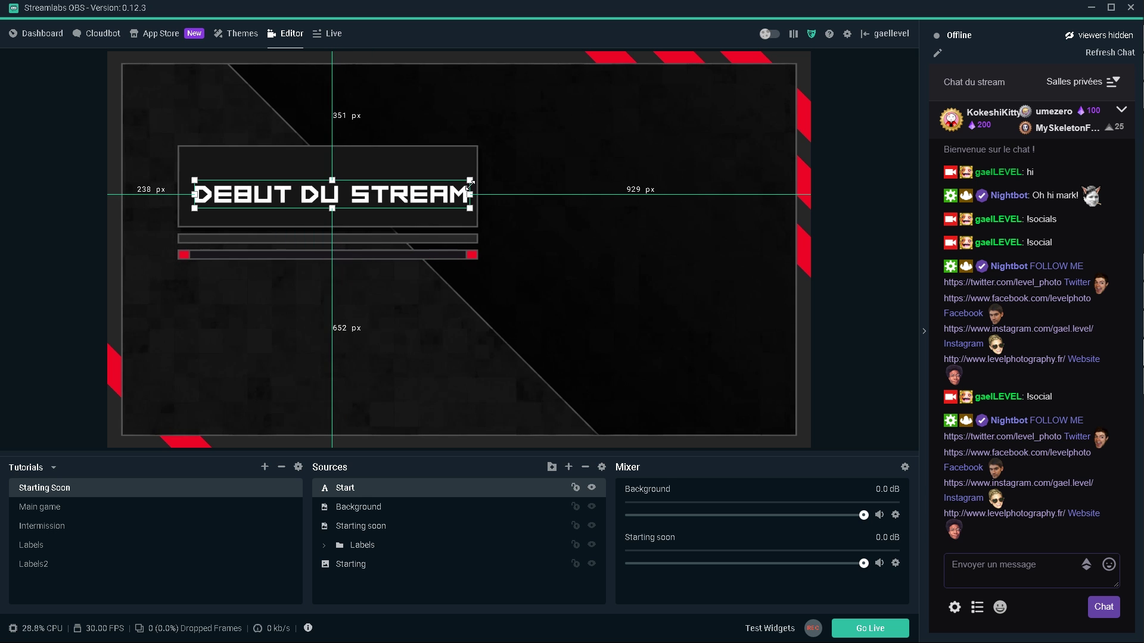
pyautogui.moveTo(363, 197); pyautogui.dragTo(358, 191)
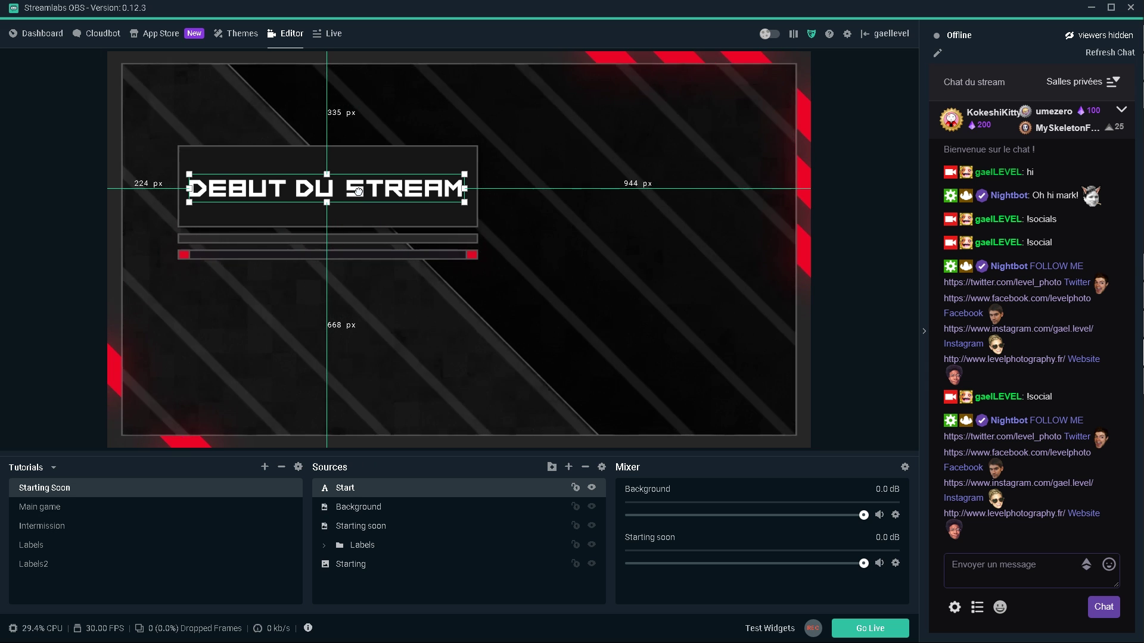
pyautogui.click(55, 327)
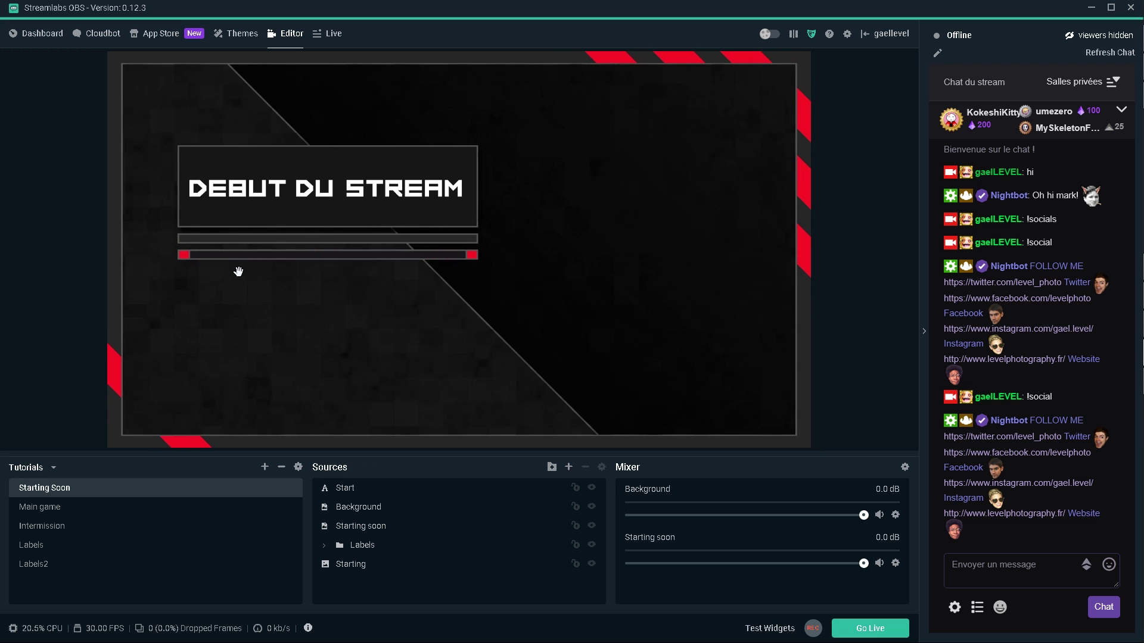
# Switch to Pixlr Editor in Chrome and apply a Hue & Saturation adjustment with hue -95 to the MY TEXT banner's Background layer.
pyautogui.hotkey('alt', 'Tab')
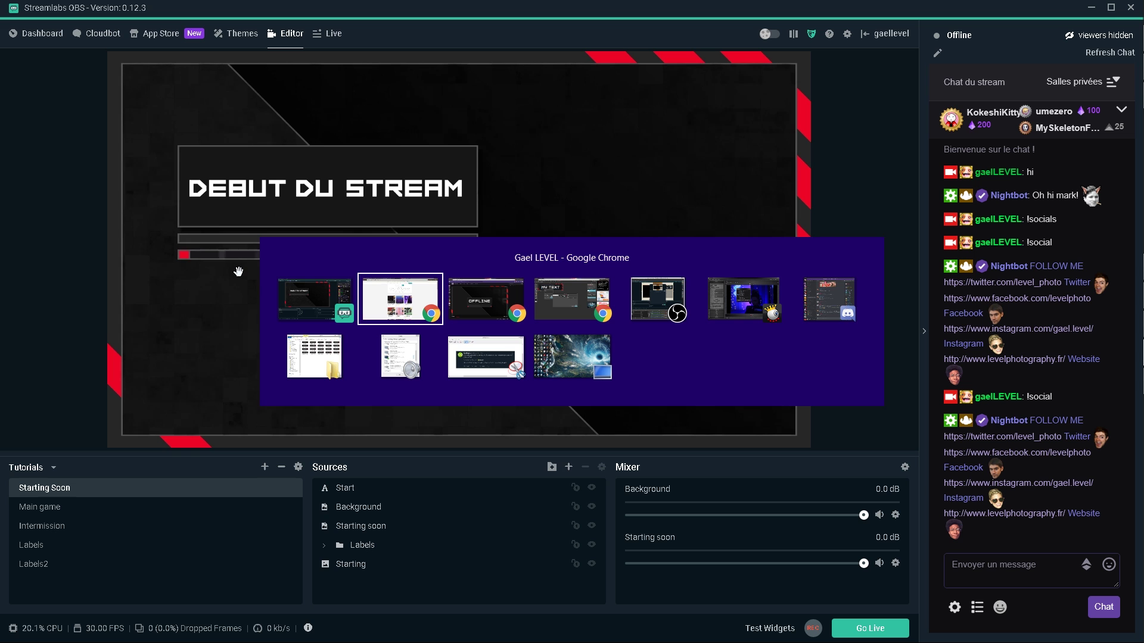
pyautogui.hotkey('alt', 'Tab')
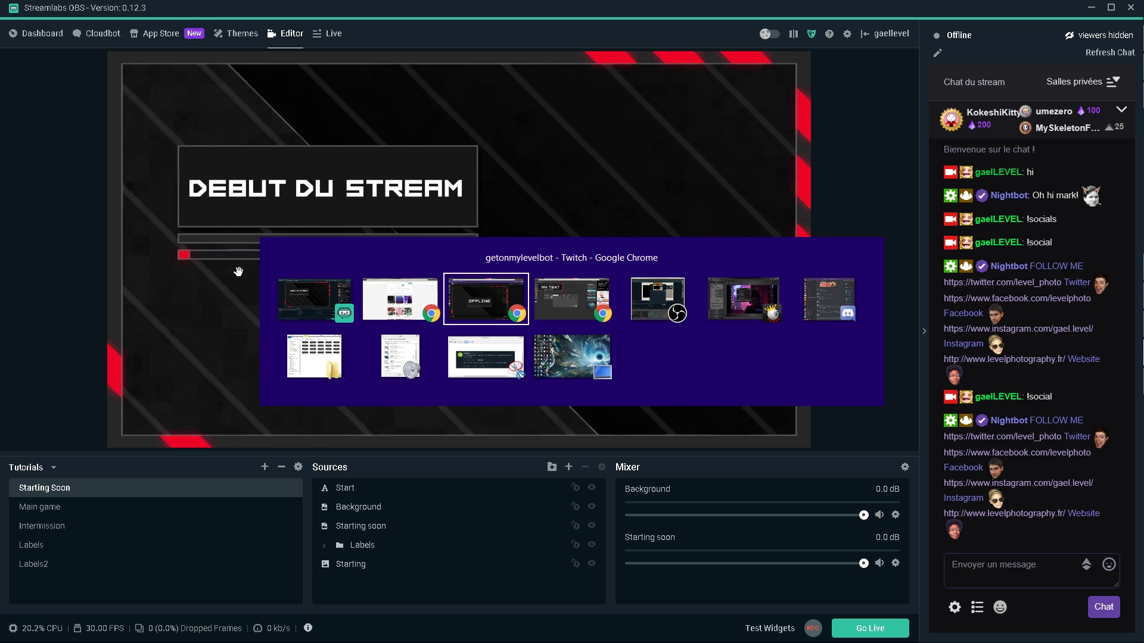
pyautogui.hotkey('alt', 'Tab')
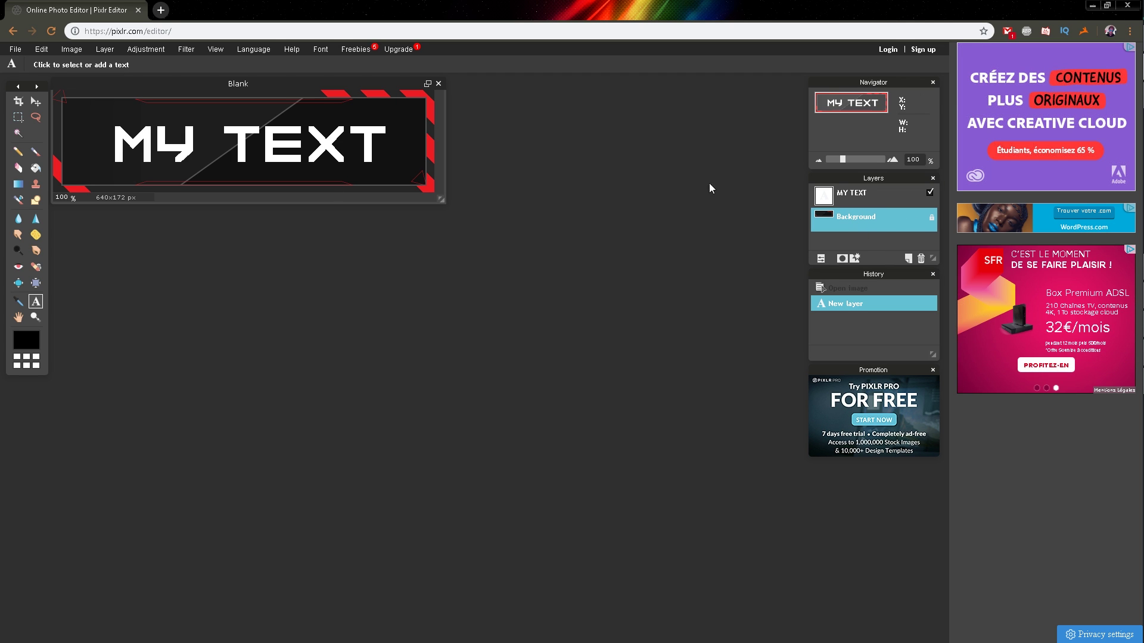
pyautogui.click(141, 53)
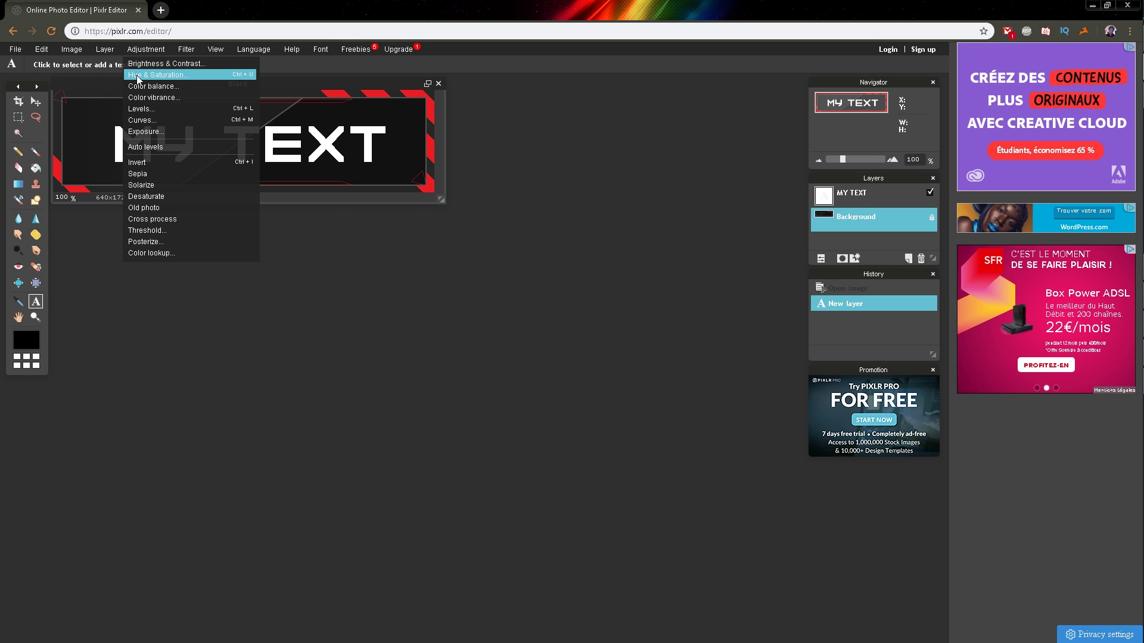
pyautogui.click(138, 77)
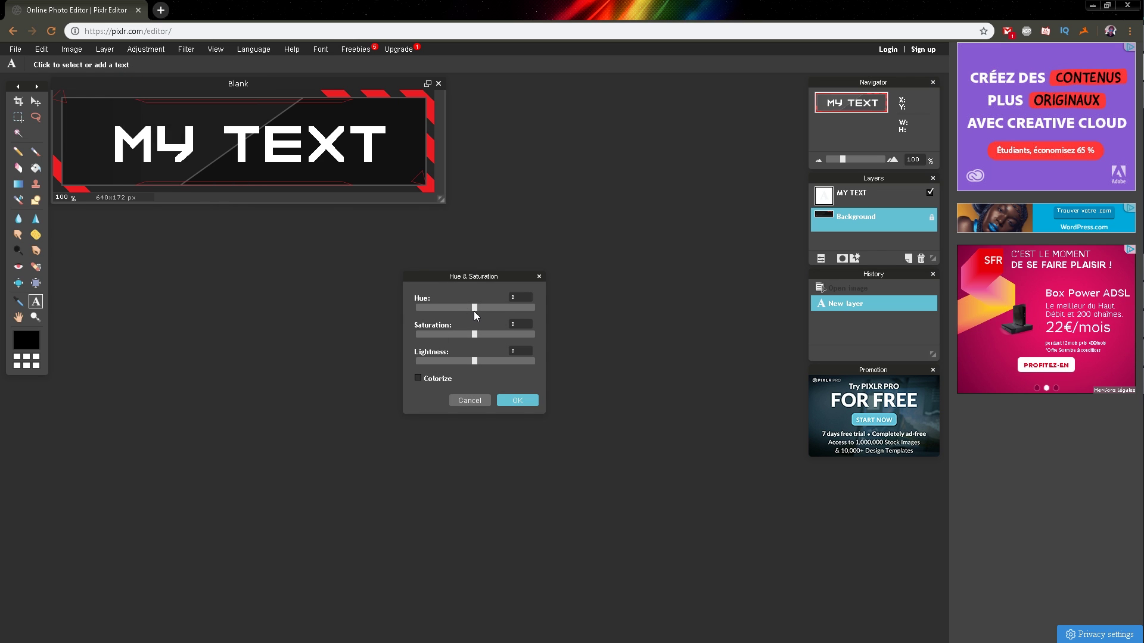
pyautogui.moveTo(474, 309); pyautogui.dragTo(506, 312)
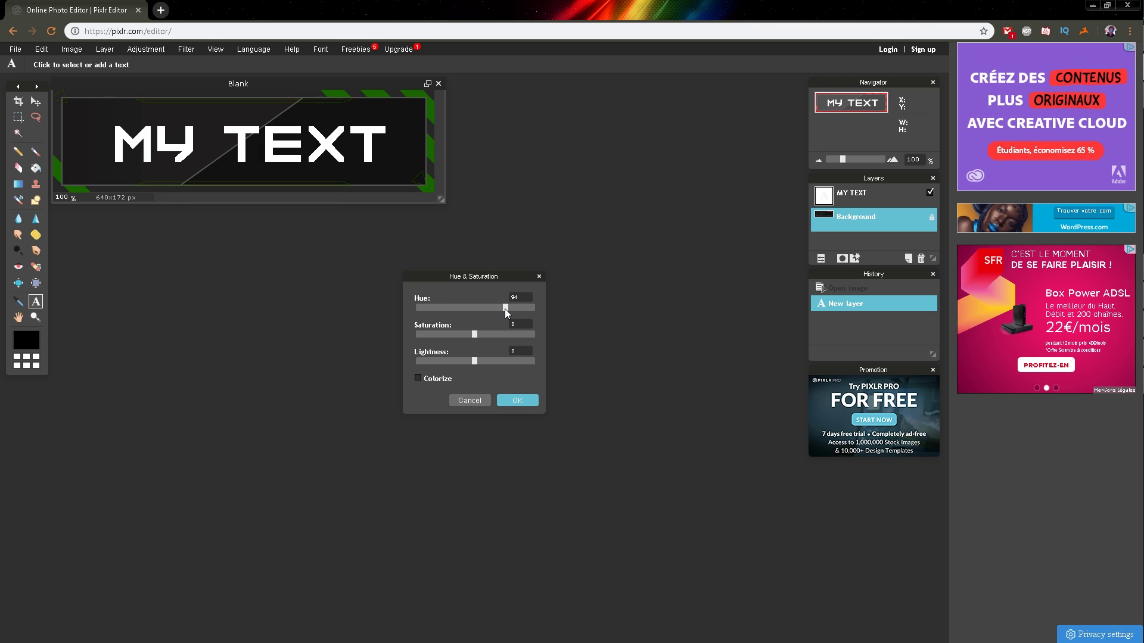
pyautogui.moveTo(525, 311); pyautogui.dragTo(446, 309)
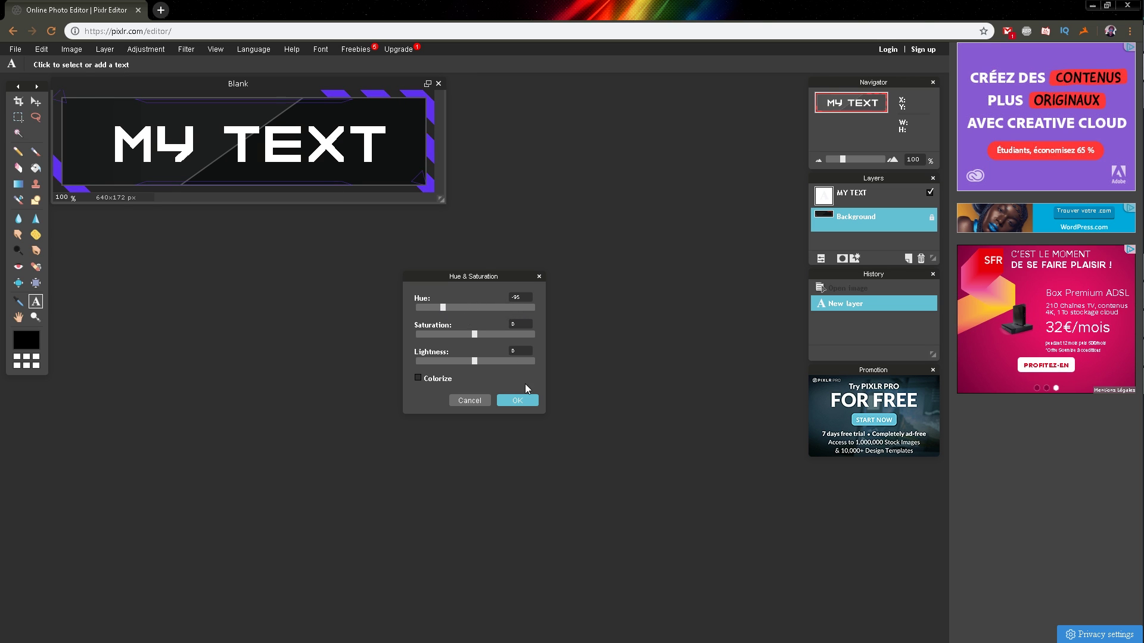
pyautogui.click(516, 399)
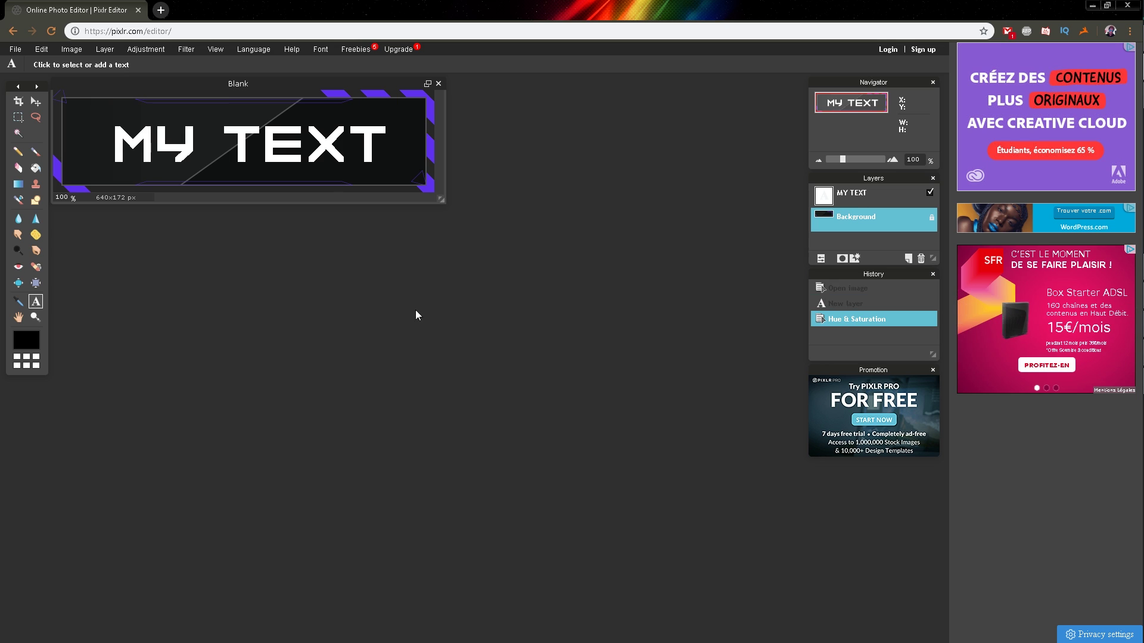
pyautogui.click(14, 50)
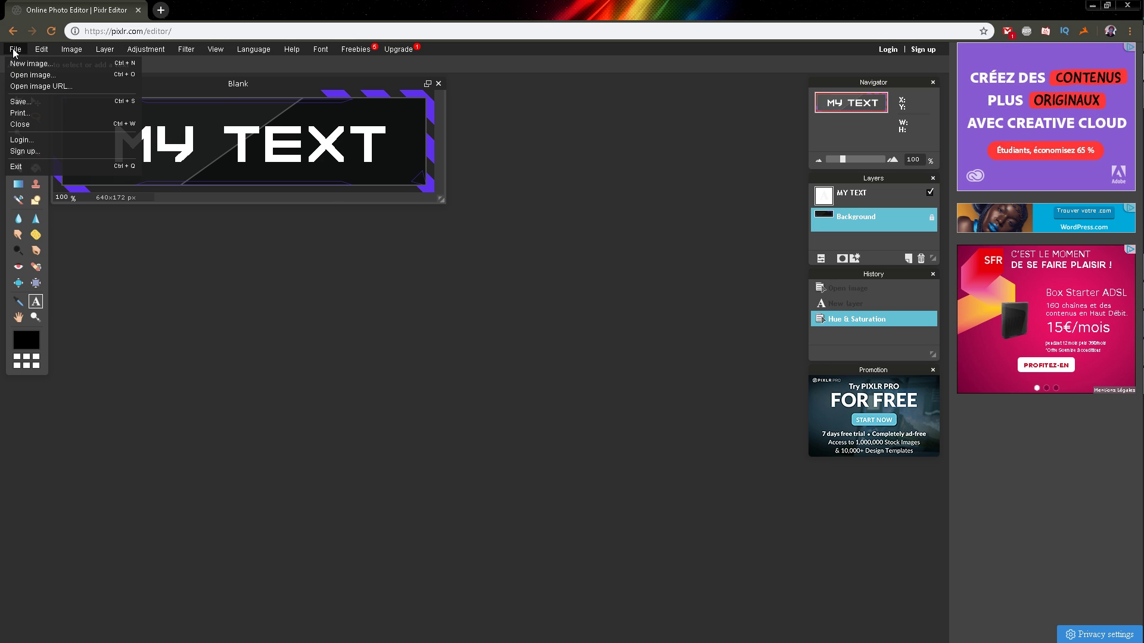
pyautogui.click(33, 102)
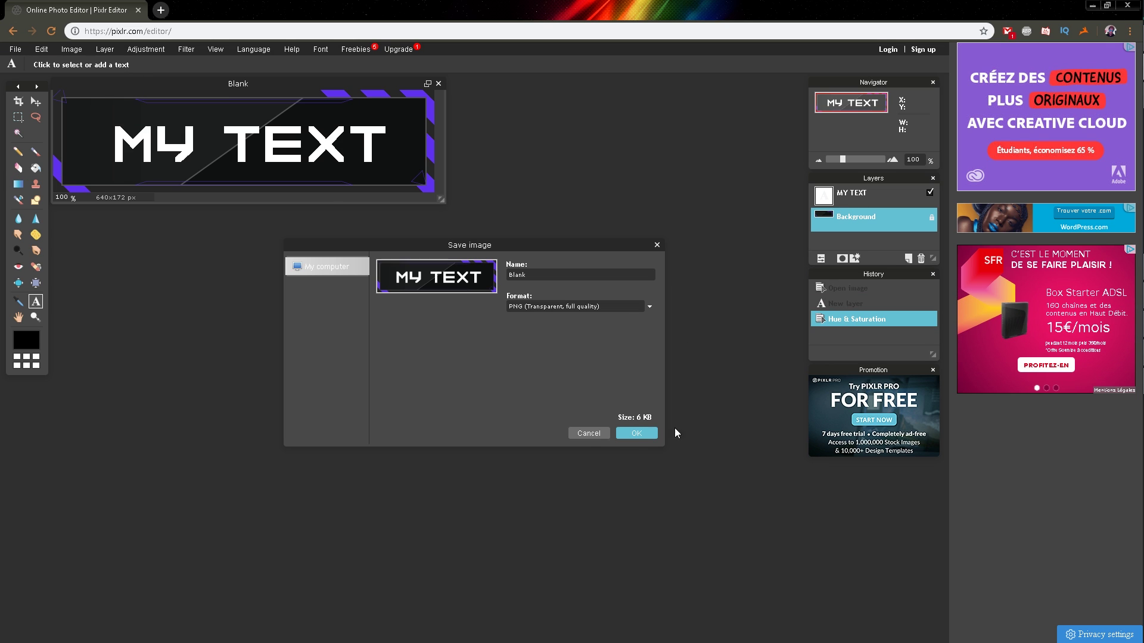
pyautogui.click(588, 433)
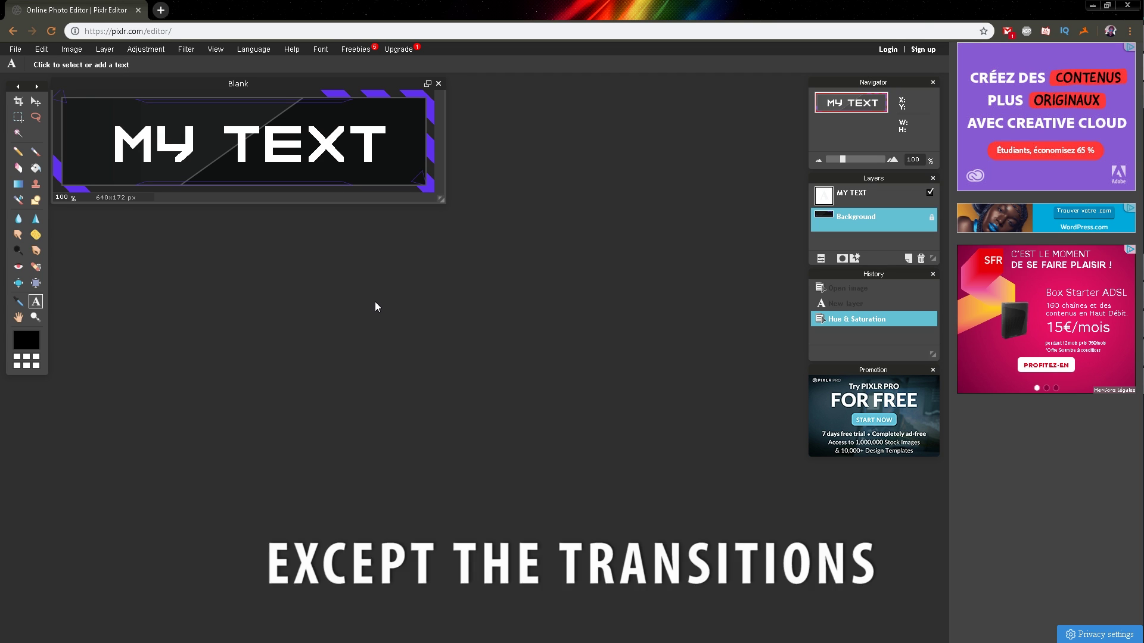
# Switch to Streamlabs OBS, replace the lab bar image in the Labels2 scene with Labels-bar-blank.png, and return to the Intermission scene.
pyautogui.hotkey('alt', 'Tab')
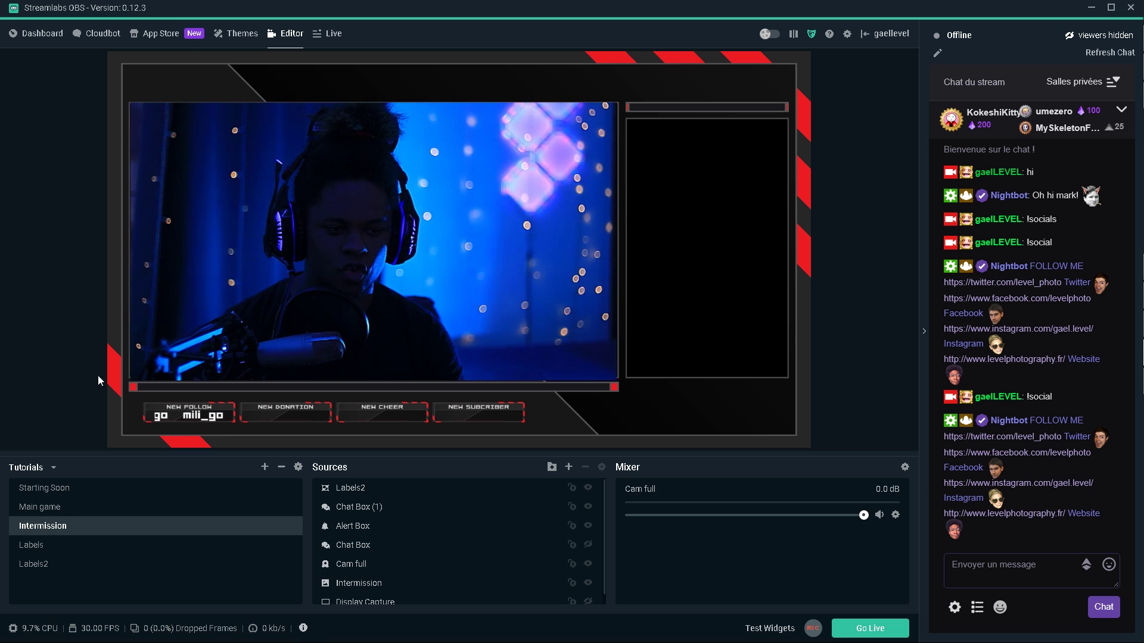
pyautogui.click(286, 410)
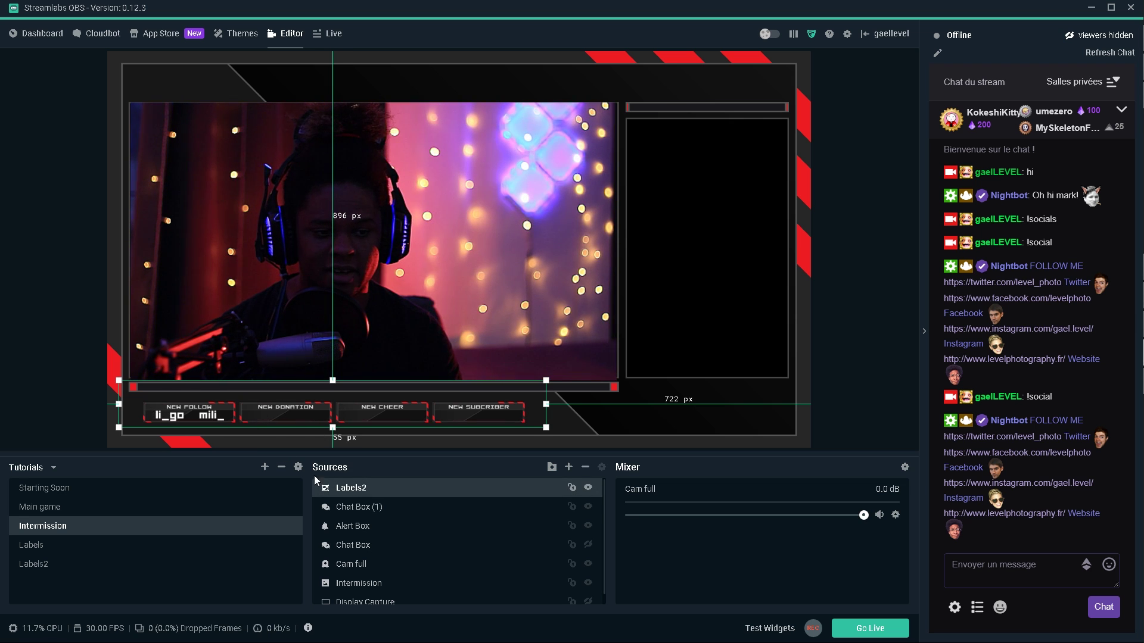
pyautogui.click(47, 563)
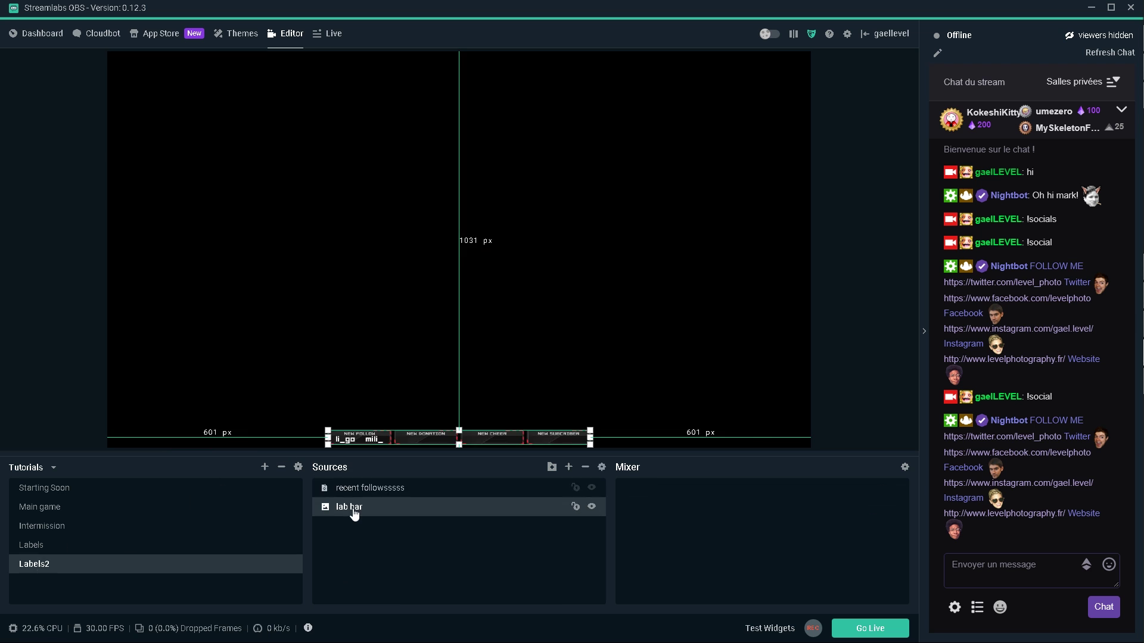
pyautogui.doubleClick(351, 507)
pyautogui.click(721, 240)
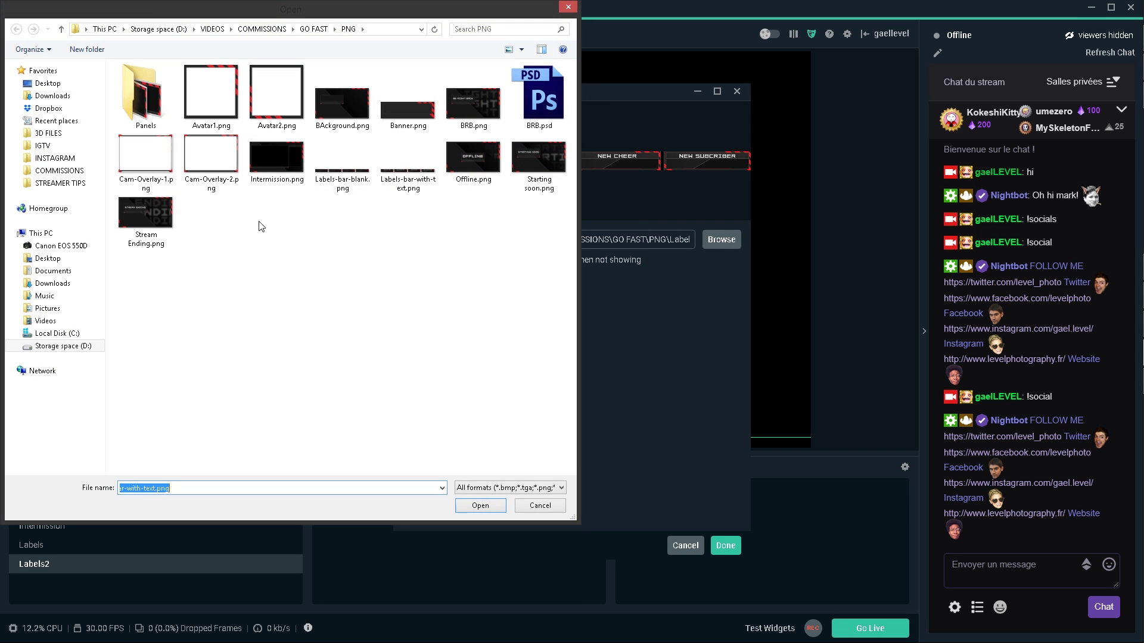
pyautogui.click(345, 193)
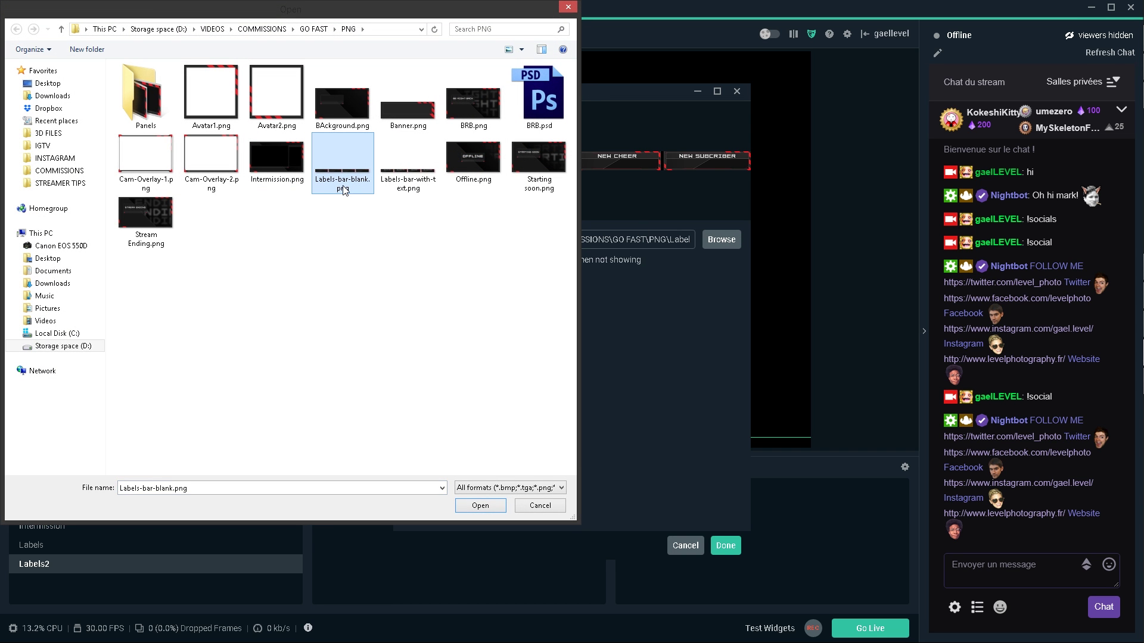
pyautogui.doubleClick(343, 189)
pyautogui.click(726, 553)
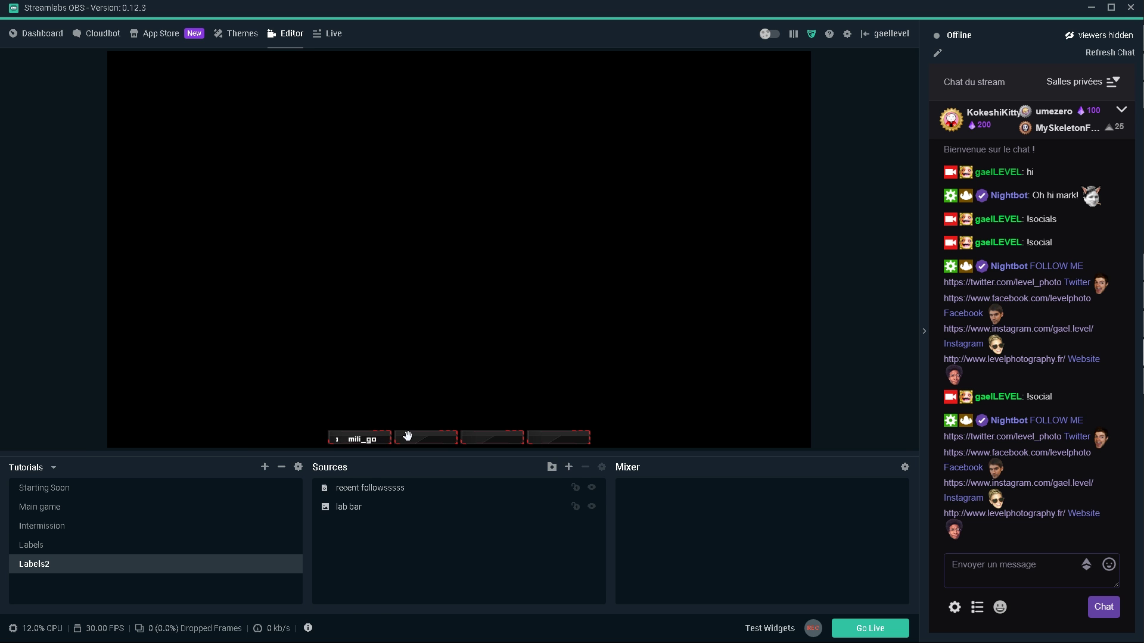
pyautogui.click(37, 529)
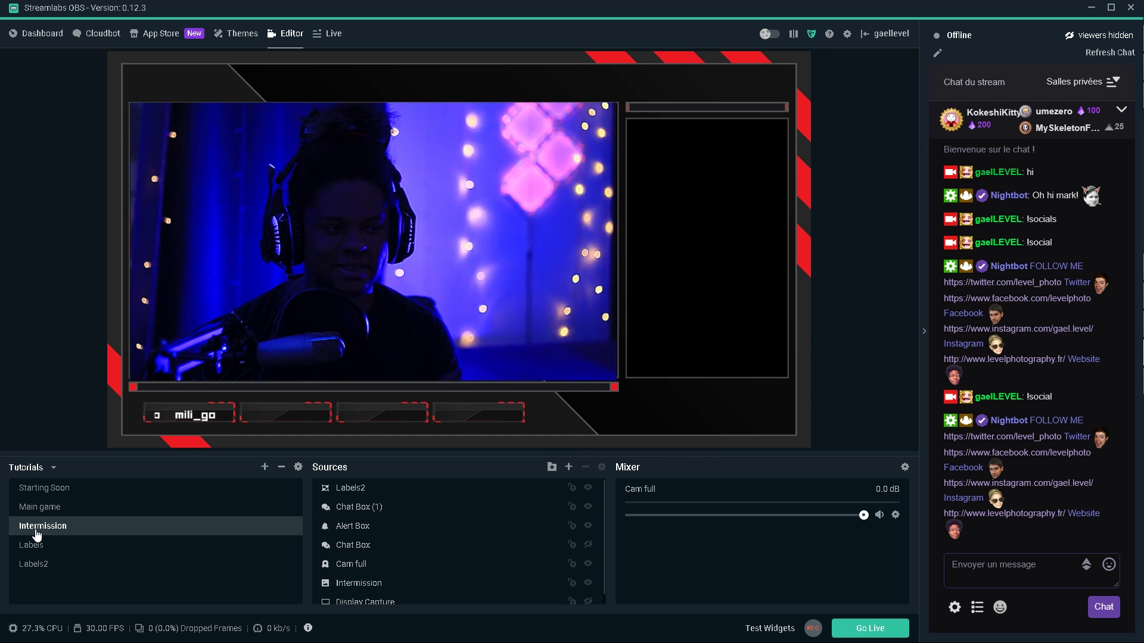